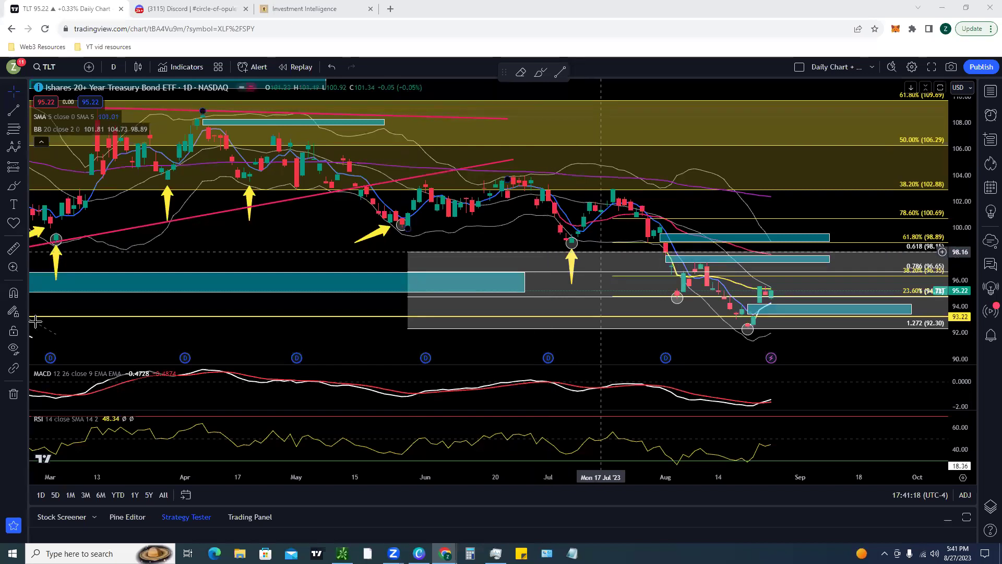
Hide all TLT drawings, then circle the July, late-April and latest candle clusters in red.
click(15, 346)
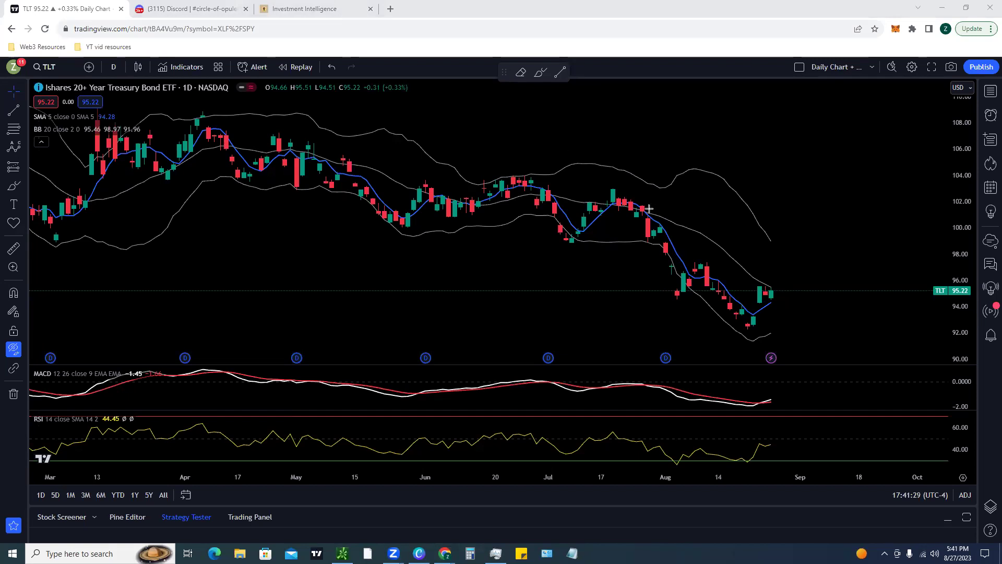
drag(641, 210, 642, 208)
mouse_move(352, 157)
mouse_down()
mouse_move(292, 130)
mouse_move(258, 154)
mouse_move(350, 161)
mouse_up()
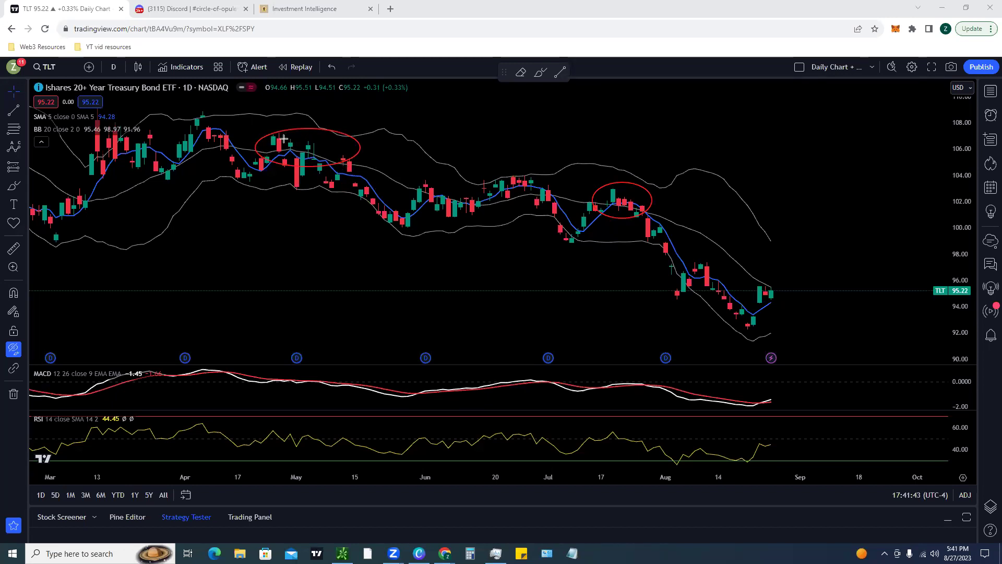
drag(779, 303, 782, 300)
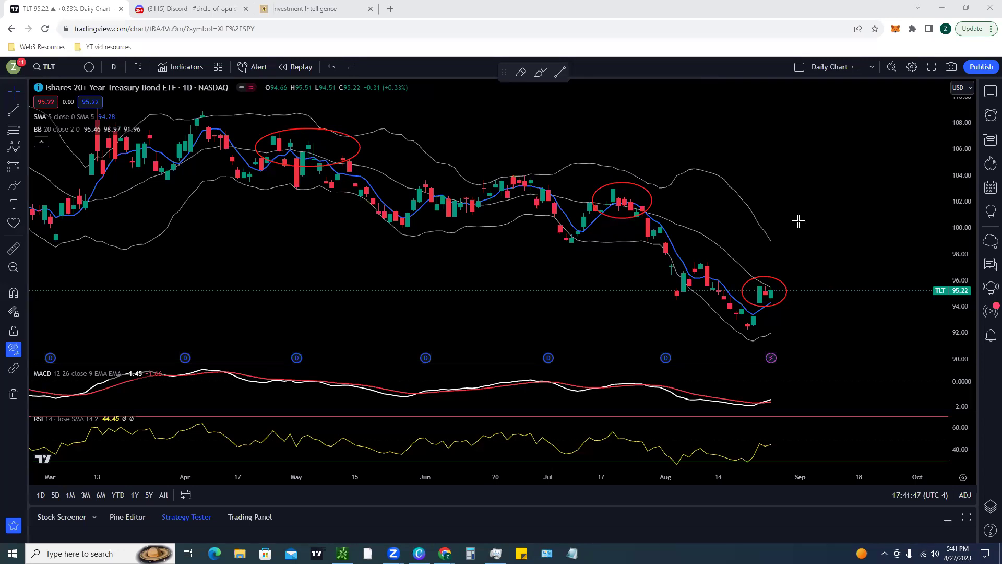
scroll(799, 221, up, 2)
scroll(685, 231, up, 4)
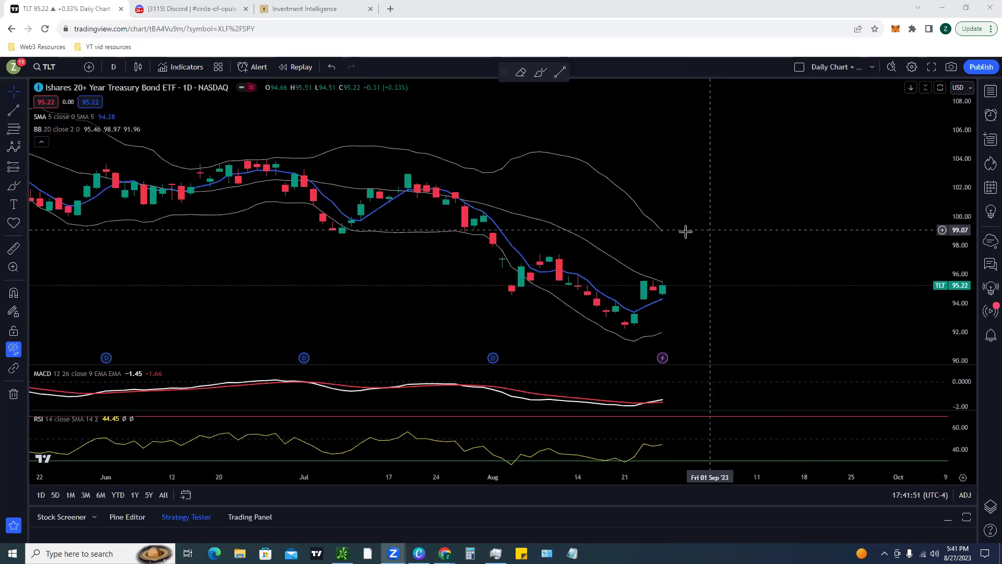
scroll(555, 282, up, 2)
scroll(487, 275, up, 1)
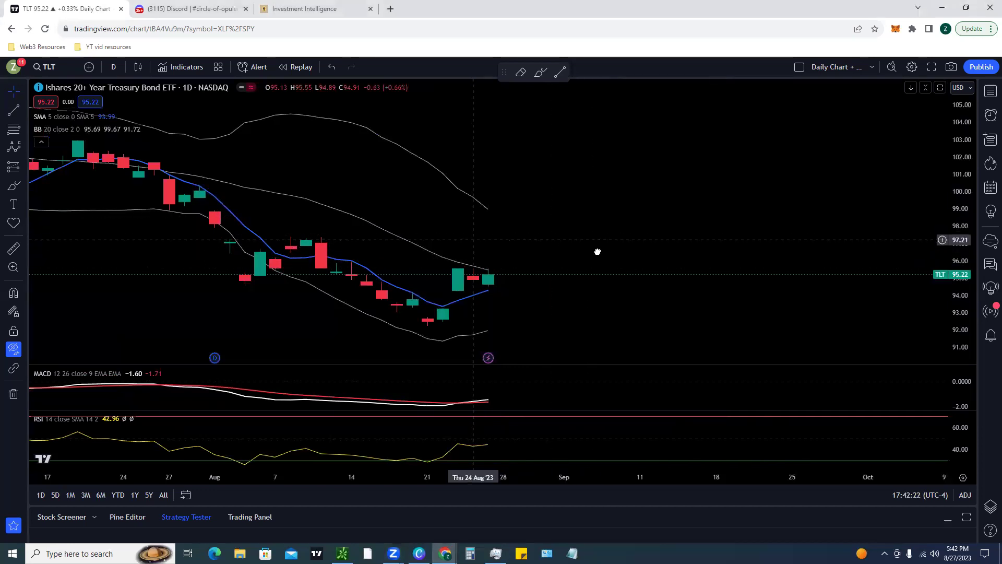
scroll(640, 251, down, 5)
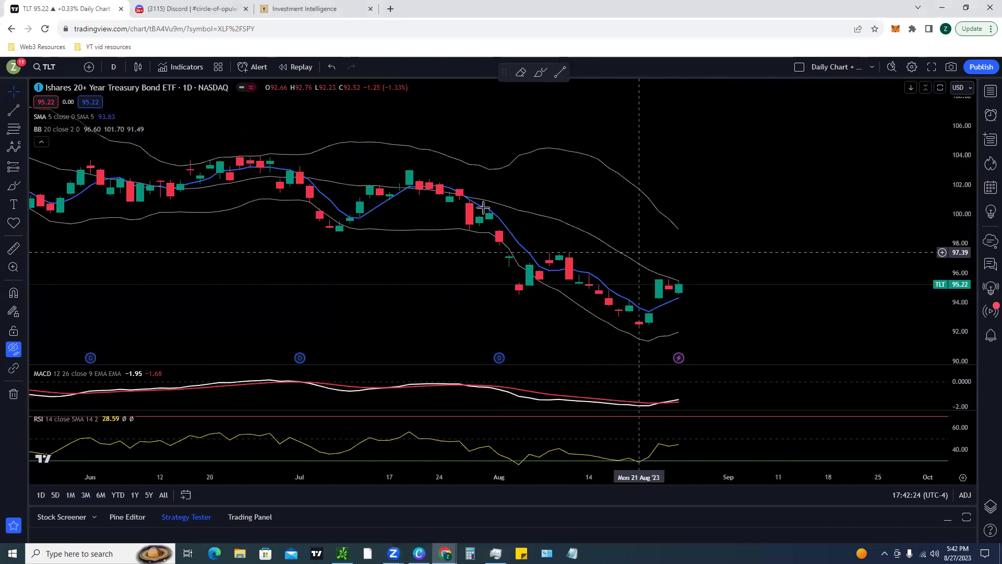
scroll(483, 208, down, 1)
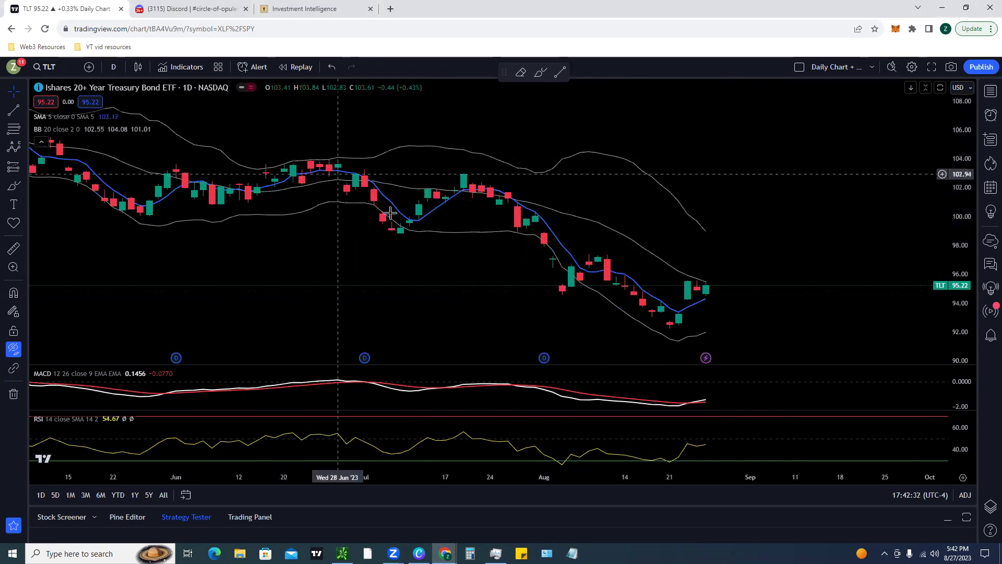
scroll(385, 219, down, 3)
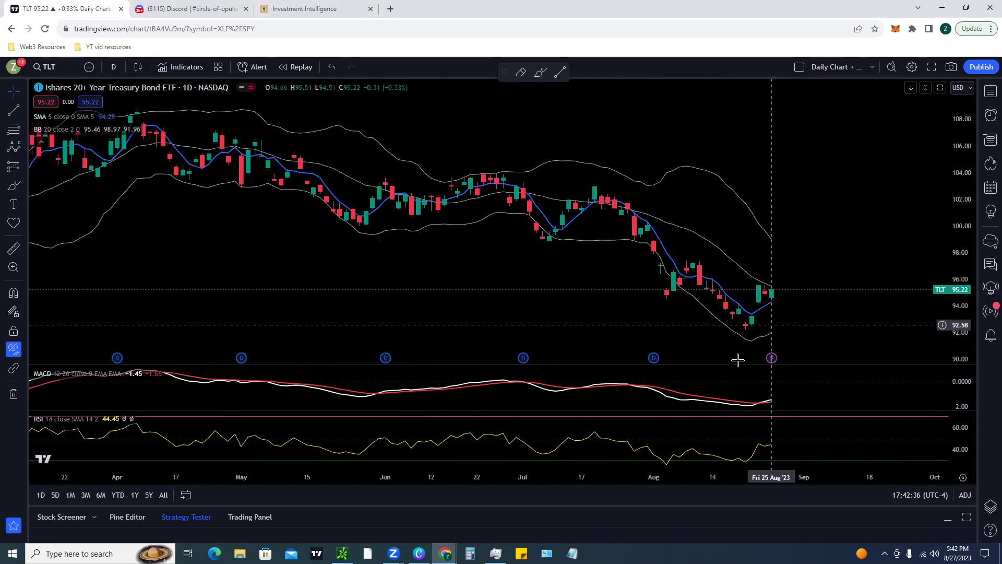
drag(736, 363, 731, 338)
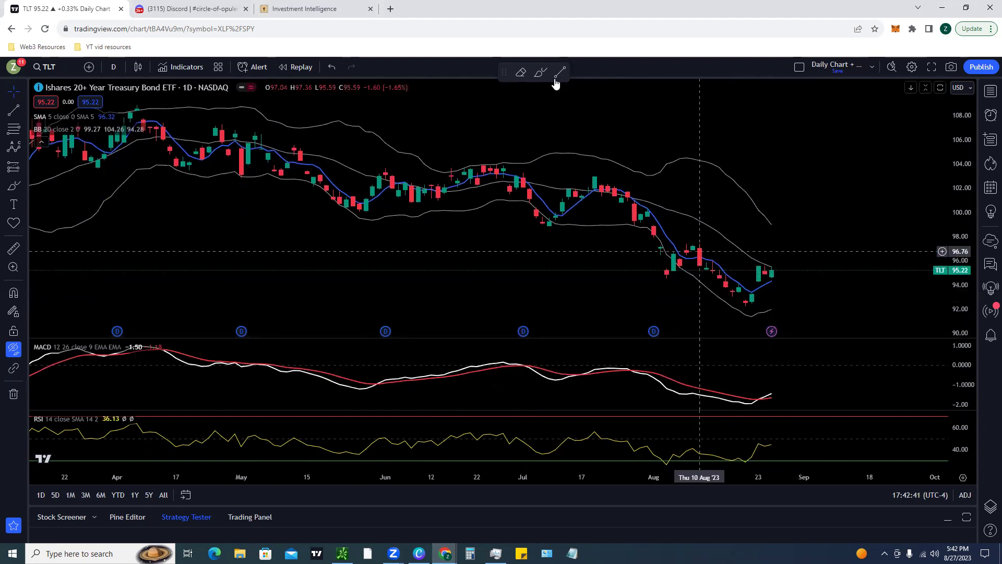
Circle the MACD crossover and latest candles near 95.22, and draw a red level line rightward.
mouse_move(777, 383)
mouse_down()
mouse_move(754, 409)
mouse_move(779, 382)
mouse_up()
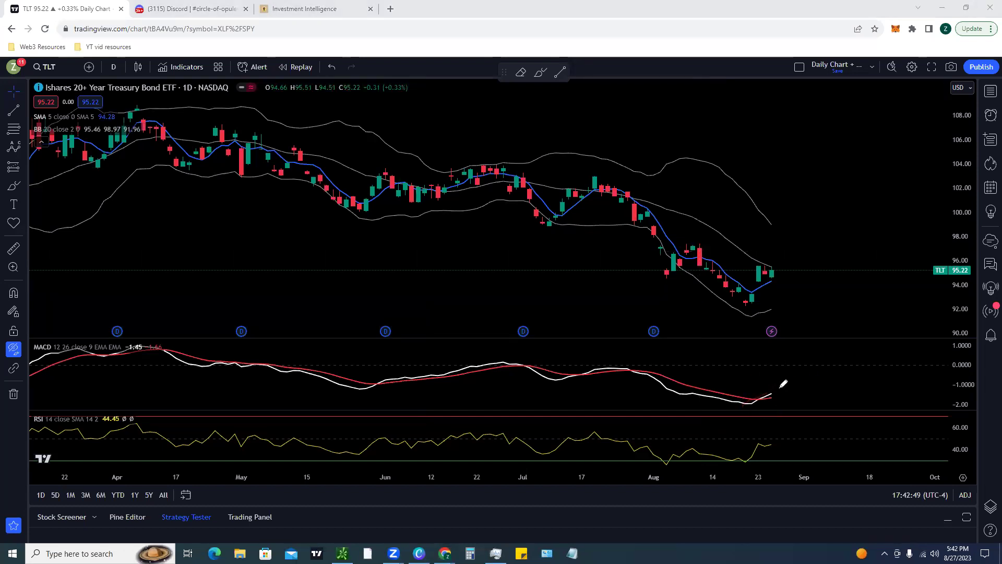
mouse_move(737, 392)
mouse_down()
mouse_move(763, 385)
mouse_move(752, 295)
mouse_up()
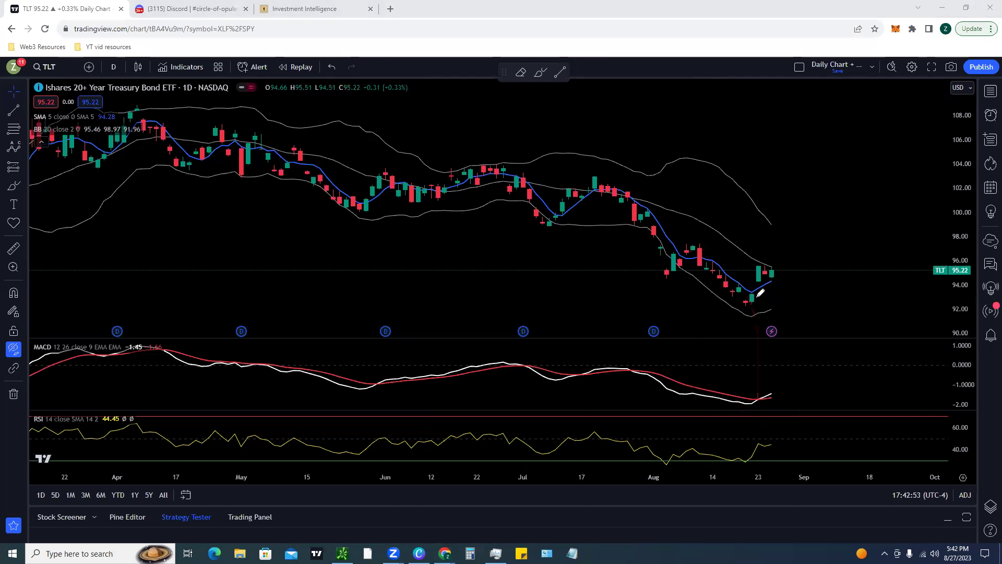
mouse_move(775, 263)
mouse_down()
mouse_move(768, 278)
mouse_move(779, 258)
mouse_up()
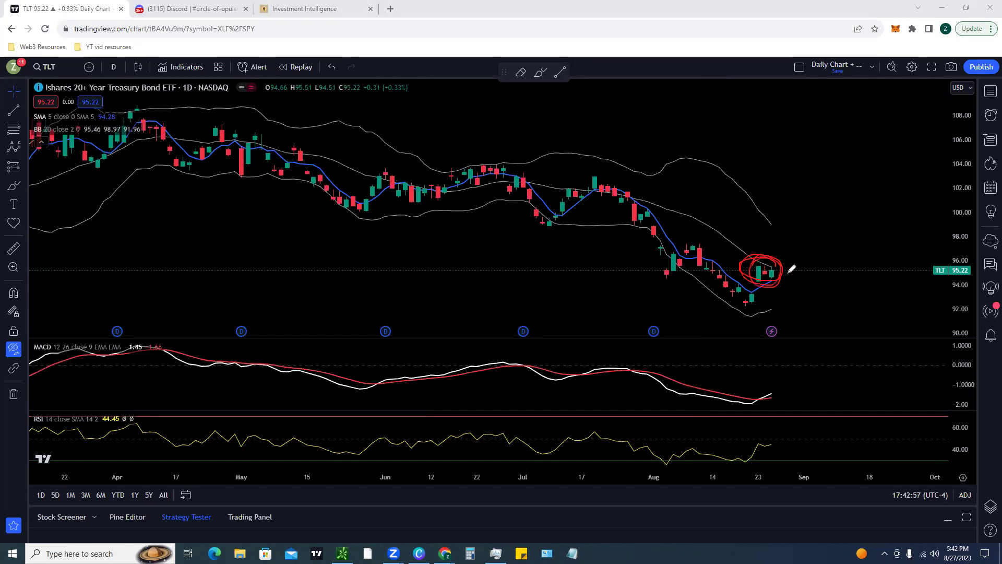
mouse_move(746, 305)
mouse_down()
mouse_move(757, 259)
mouse_move(749, 282)
mouse_move(776, 270)
mouse_up()
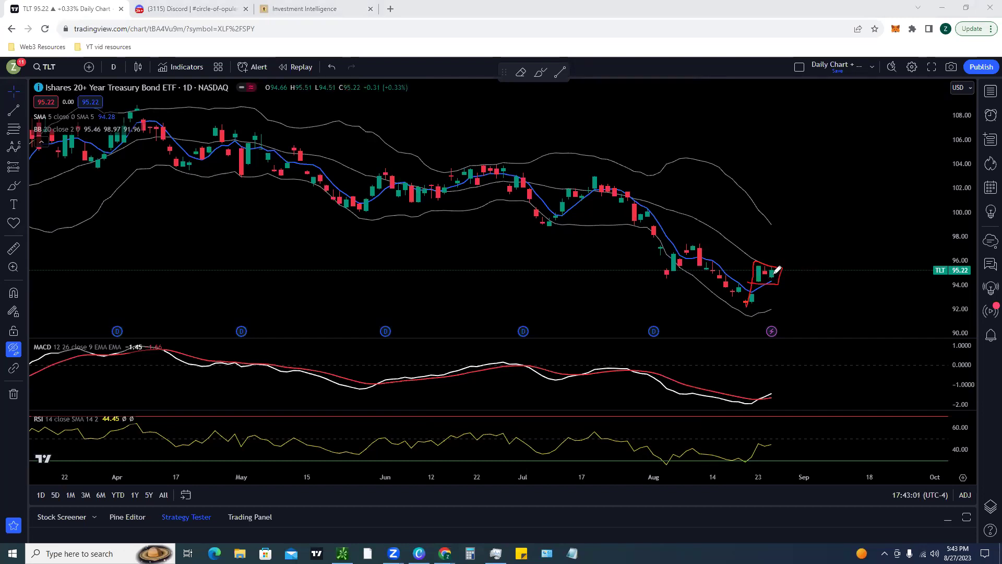
drag(771, 225, 994, 225)
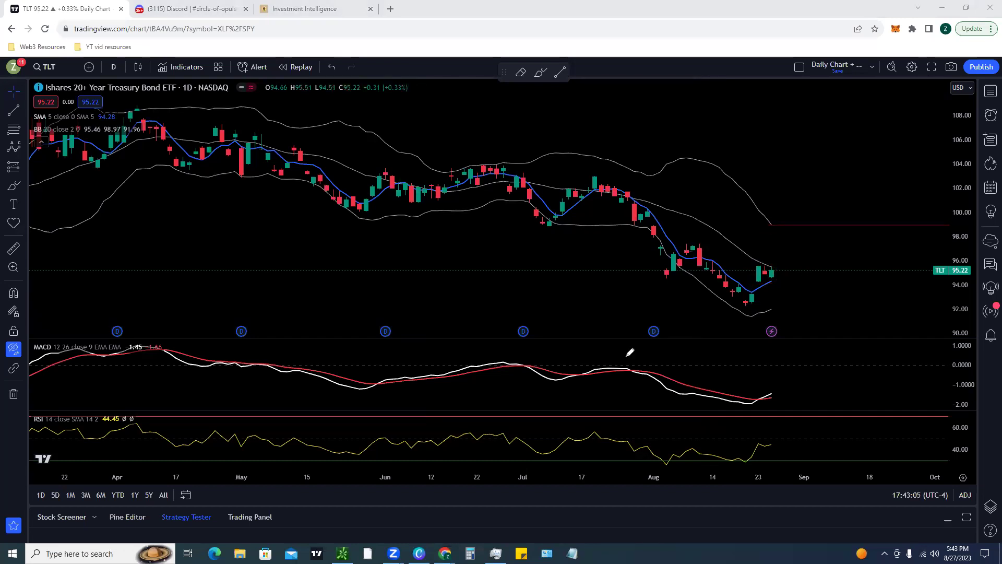
Mark a MACD swing, the late-June candles and the mid-July peak with red strokes and an arrow.
drag(388, 376, 389, 374)
mouse_move(489, 160)
mouse_down()
mouse_move(484, 151)
mouse_move(495, 182)
mouse_up()
drag(571, 375, 570, 371)
drag(565, 209, 599, 170)
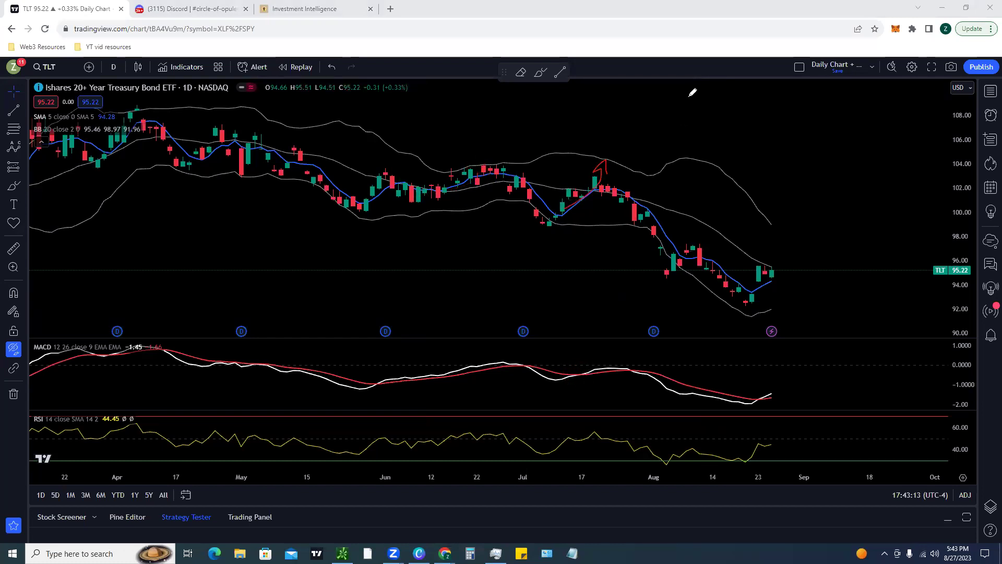
scroll(590, 286, down, 3)
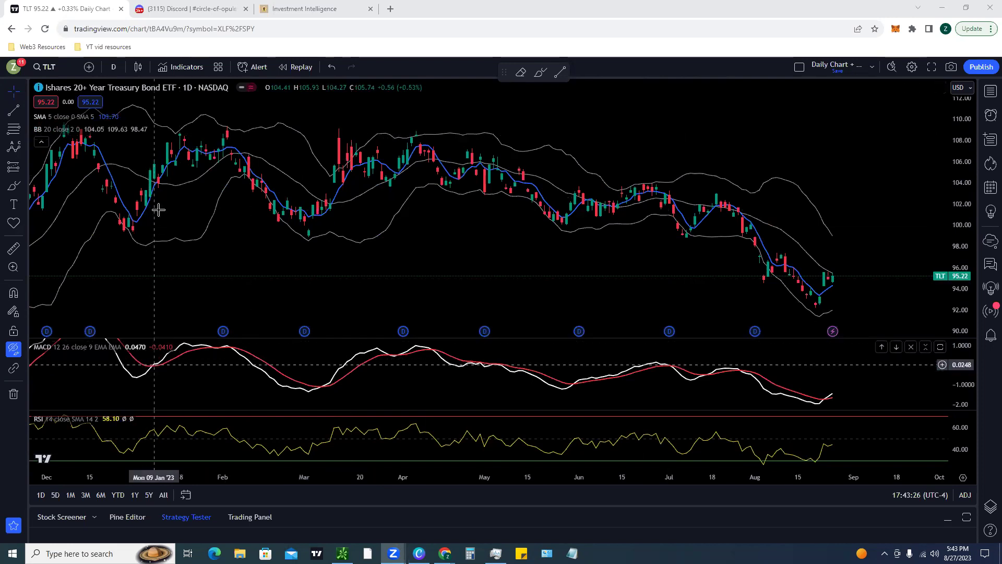
scroll(347, 270, down, 1)
scroll(347, 270, down, 2)
scroll(365, 355, down, 1)
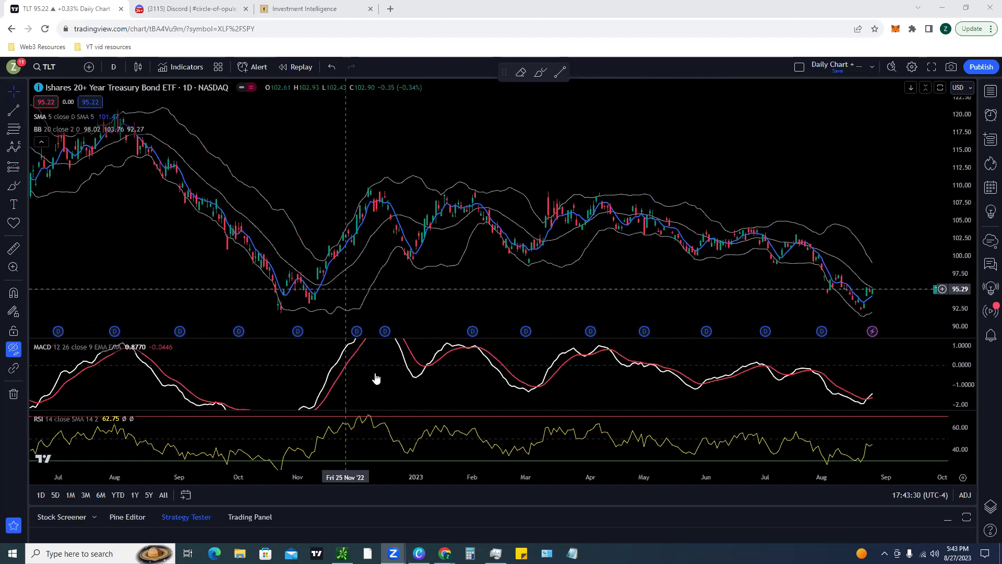
scroll(753, 286, up, 2)
scroll(755, 291, up, 4)
scroll(47, 365, up, 2)
click(14, 349)
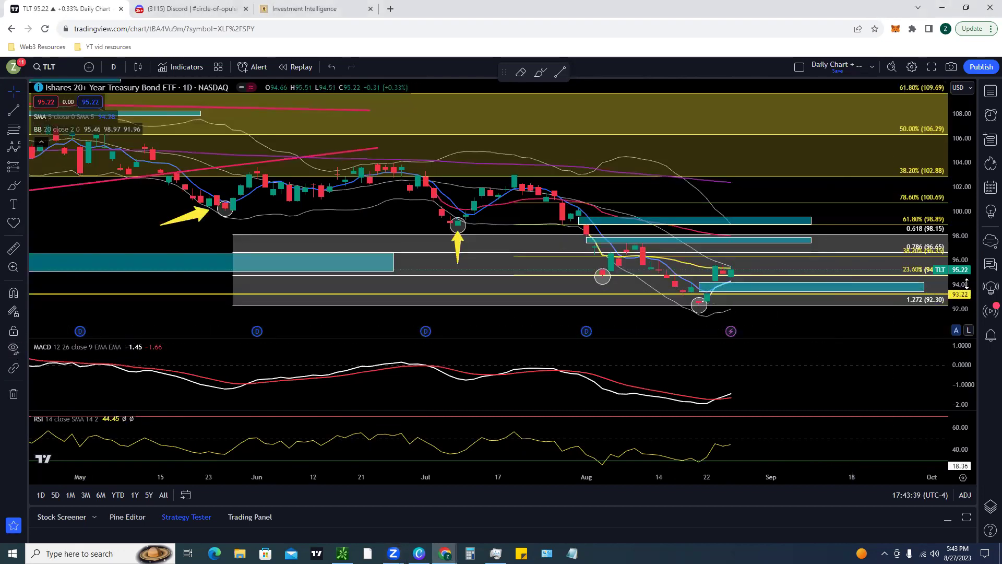
Pan the TLT chart to earlier dates and inspect the upper and lower teal zones.
scroll(964, 260, up, 4)
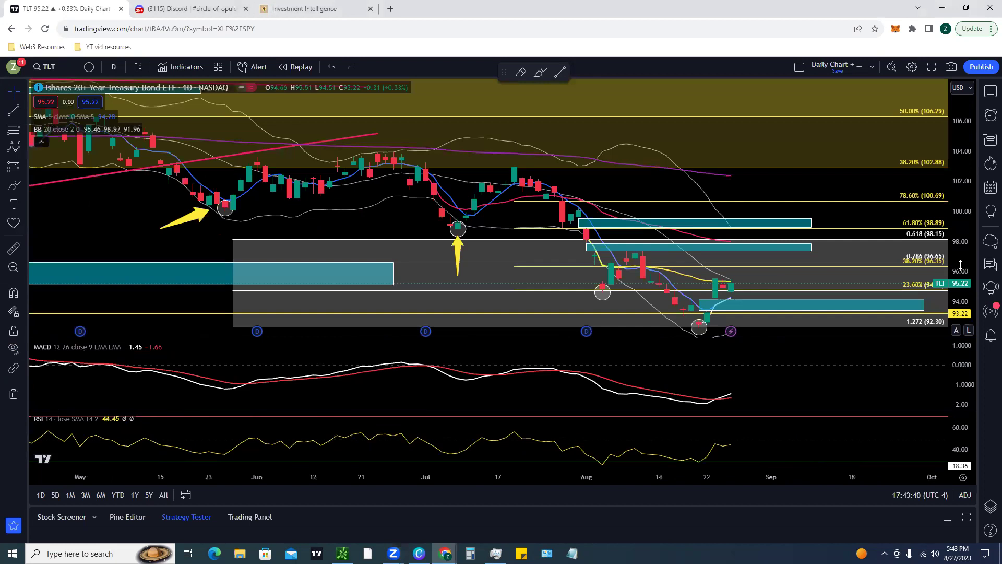
drag(827, 203, 814, 159)
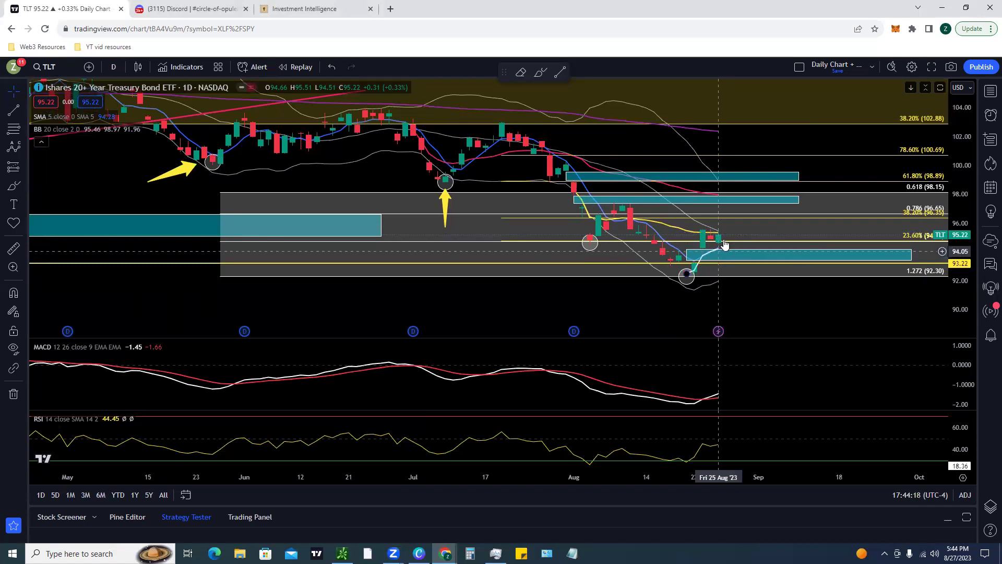
click(717, 201)
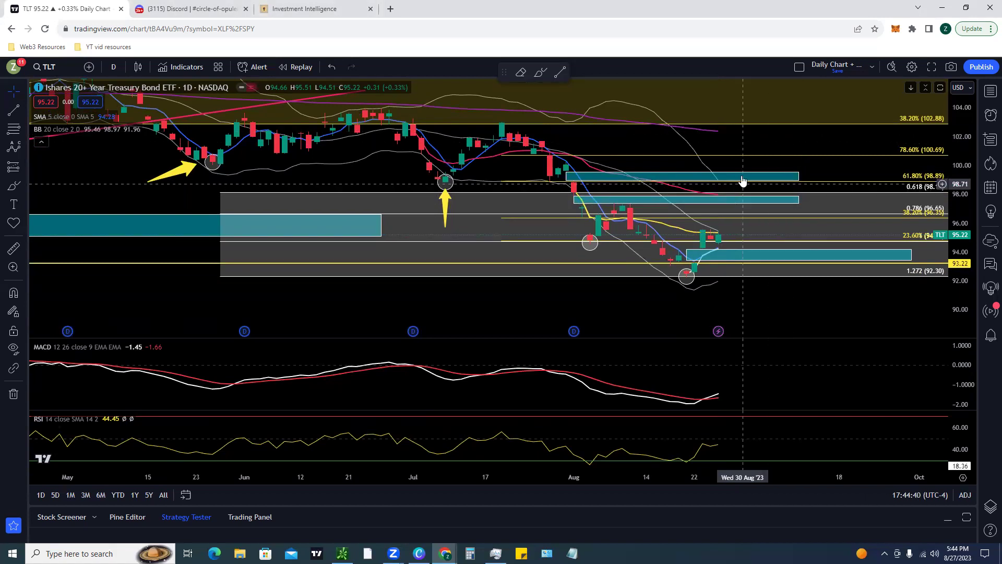
click(742, 258)
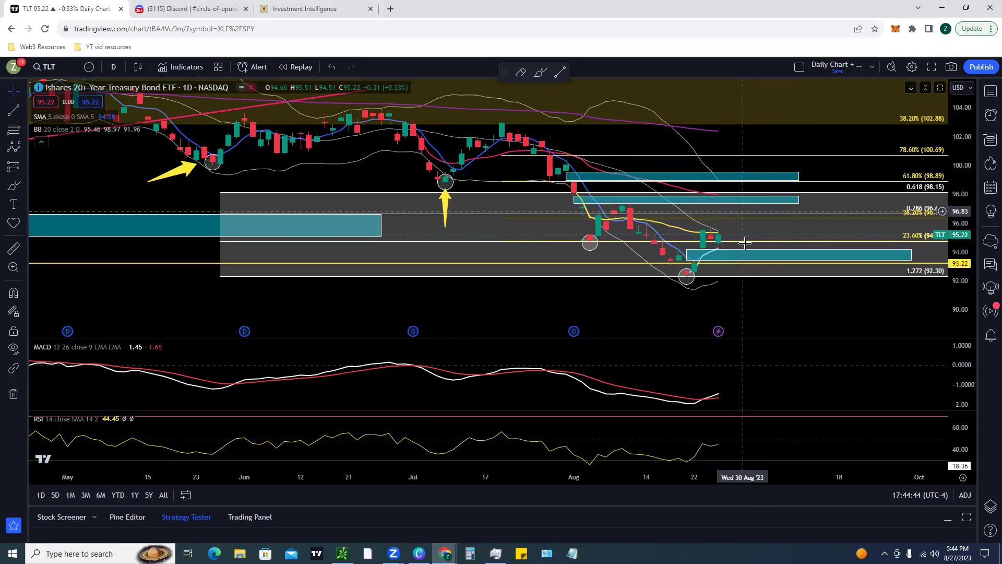
click(803, 321)
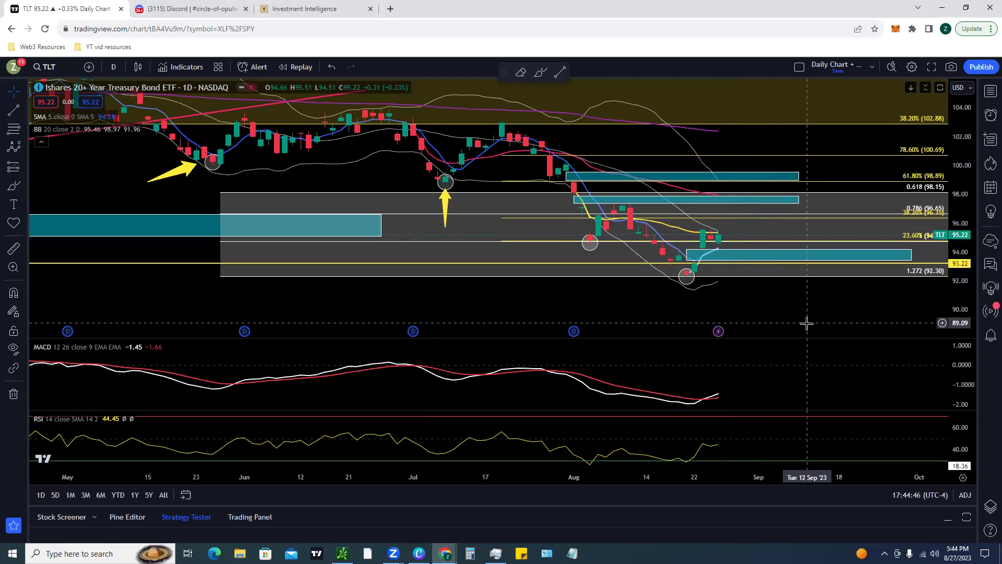
scroll(803, 321, down, 3)
scroll(804, 321, down, 5)
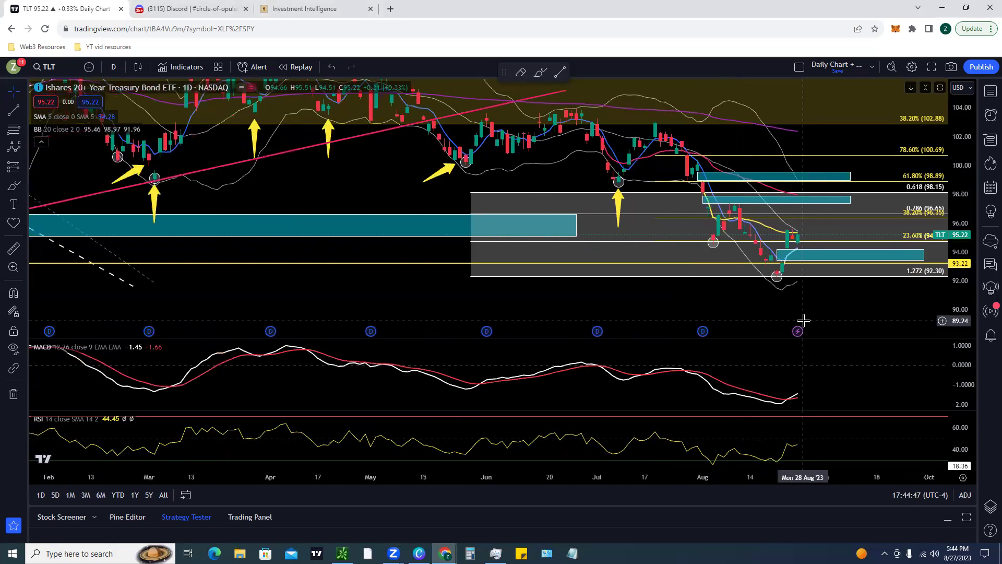
Hide the SMA 5 and Bollinger Bands, select the large teal zone, and squeeze prices to 88–106.
scroll(587, 293, down, 2)
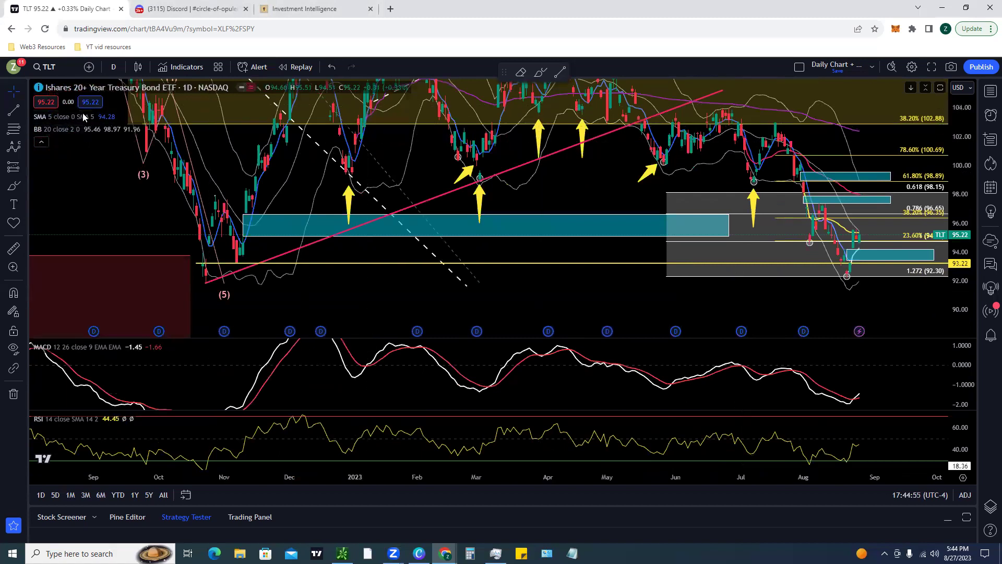
click(103, 116)
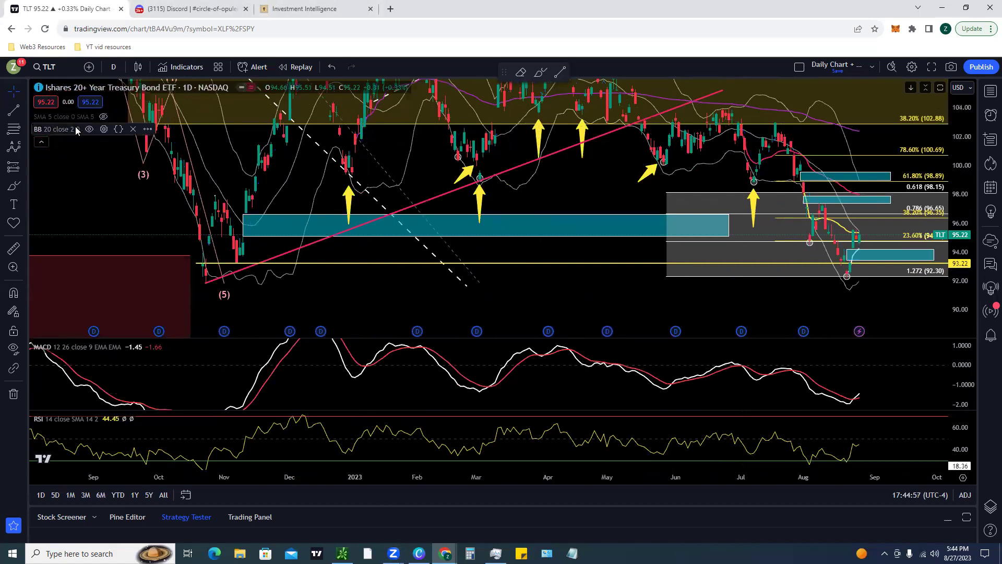
click(88, 128)
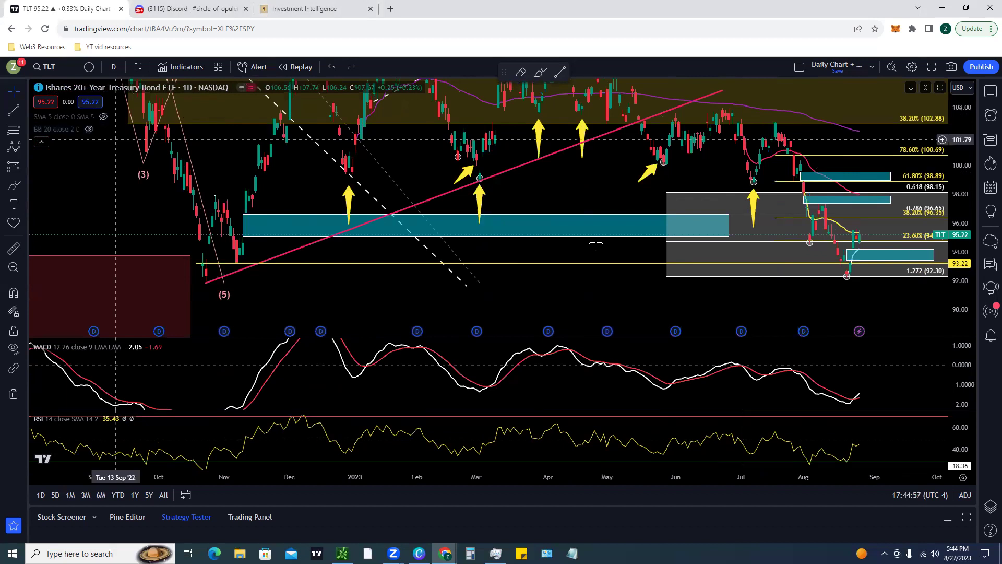
click(244, 214)
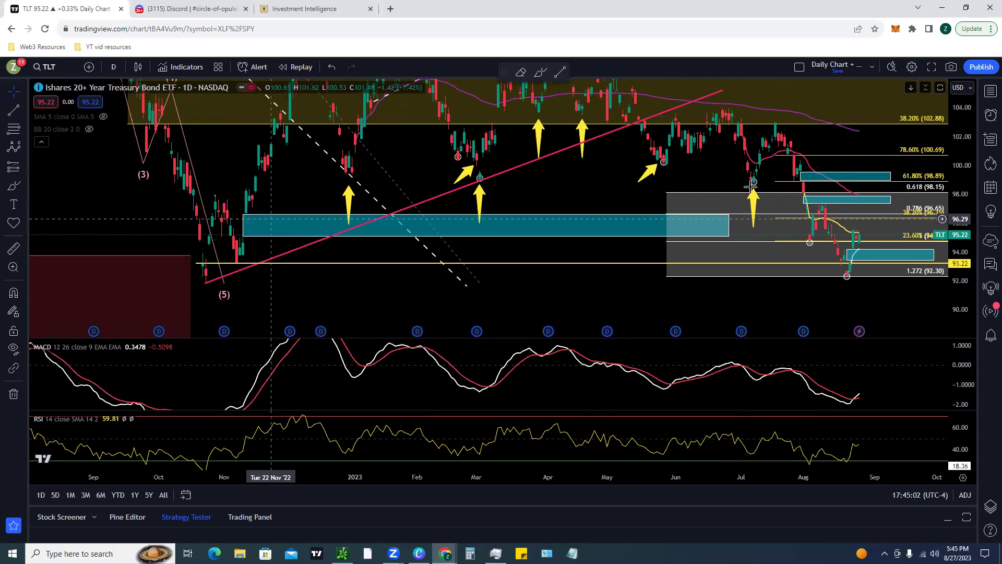
drag(968, 156, 968, 223)
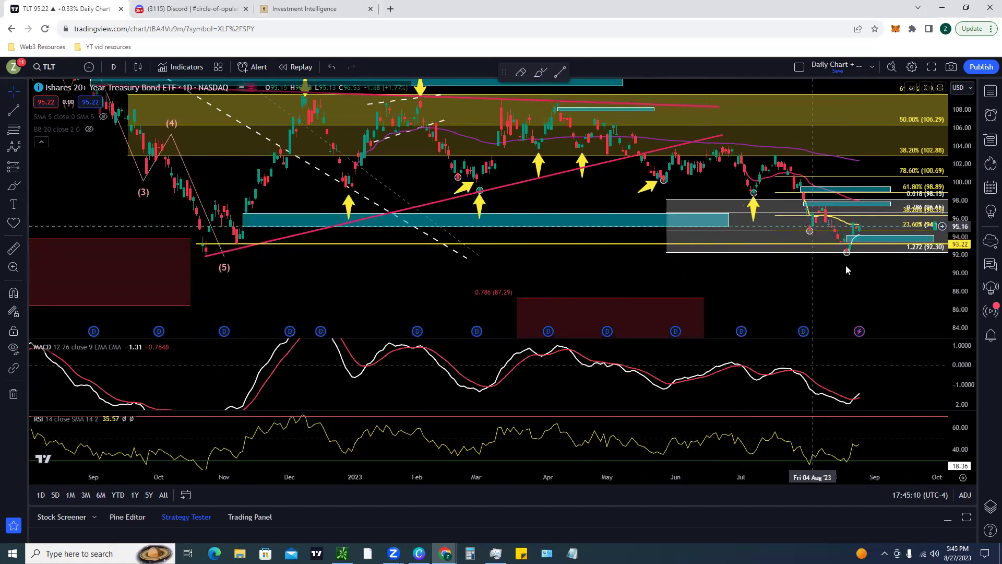
Stretch the TLT price range and select the teal zones near 99, 98 and 94.
scroll(857, 307, up, 2)
scroll(858, 307, up, 3)
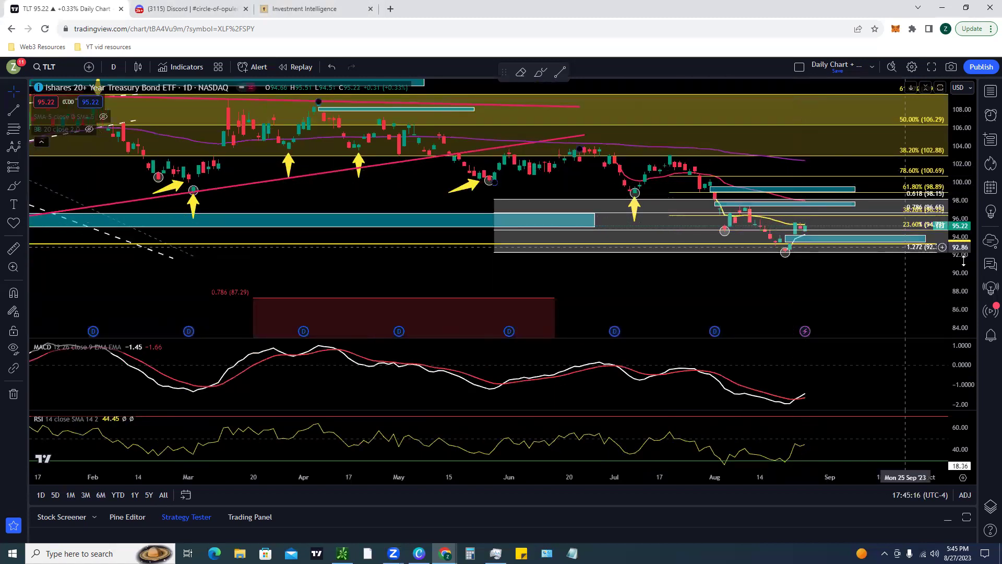
drag(956, 225, 954, 167)
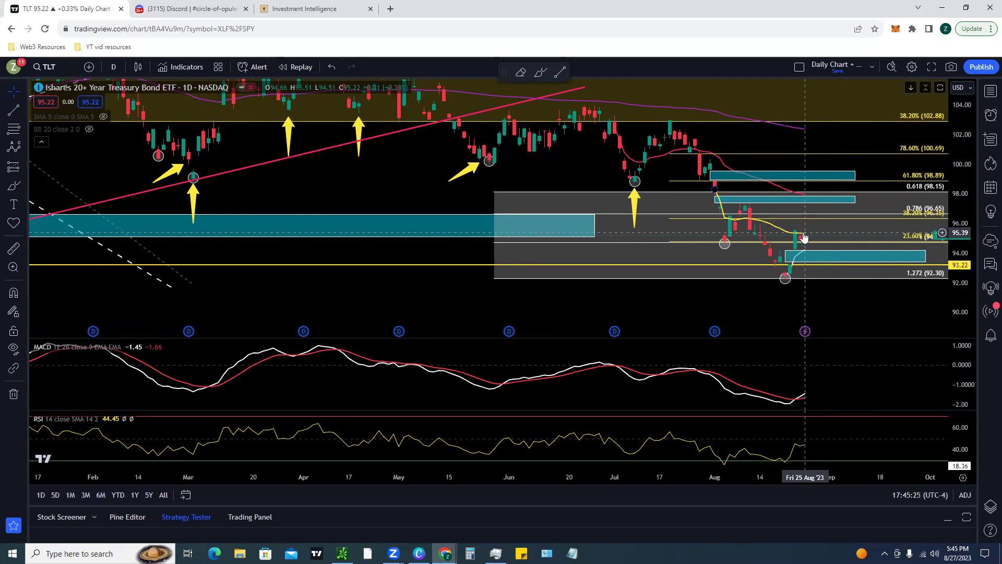
click(813, 200)
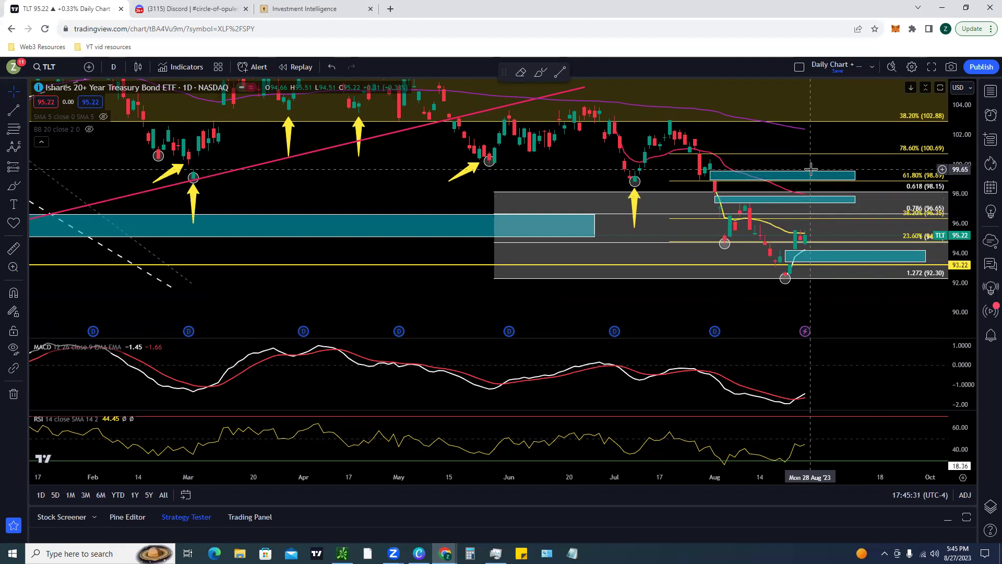
click(812, 175)
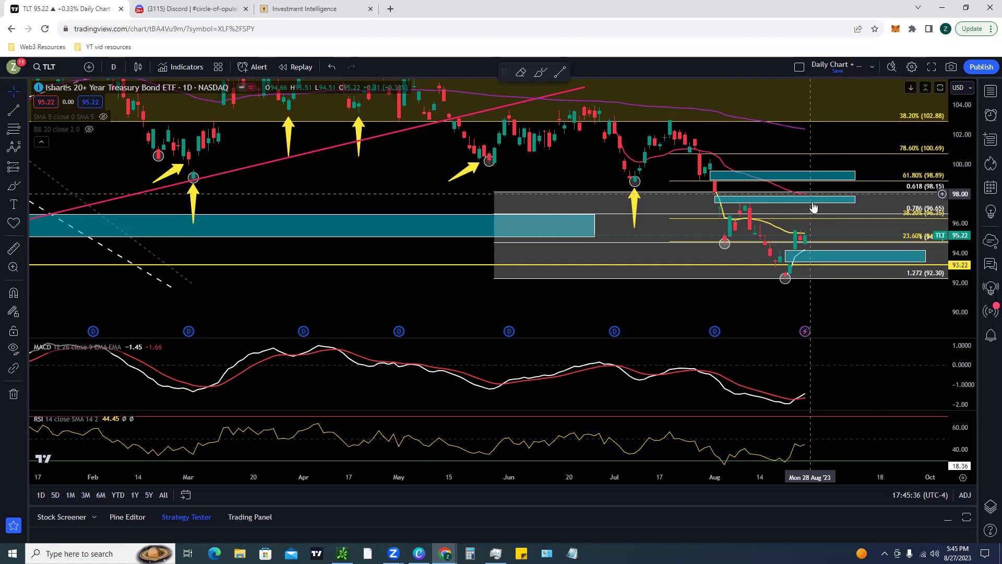
click(810, 253)
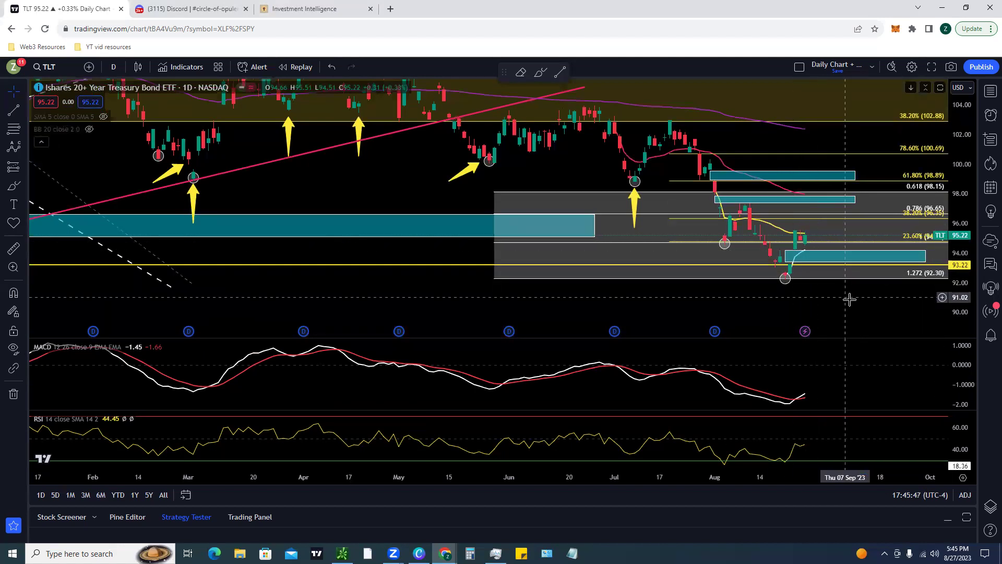
Zoom the TLT chart out back to August 2022 and bring up Symbol Search.
scroll(850, 302, down, 4)
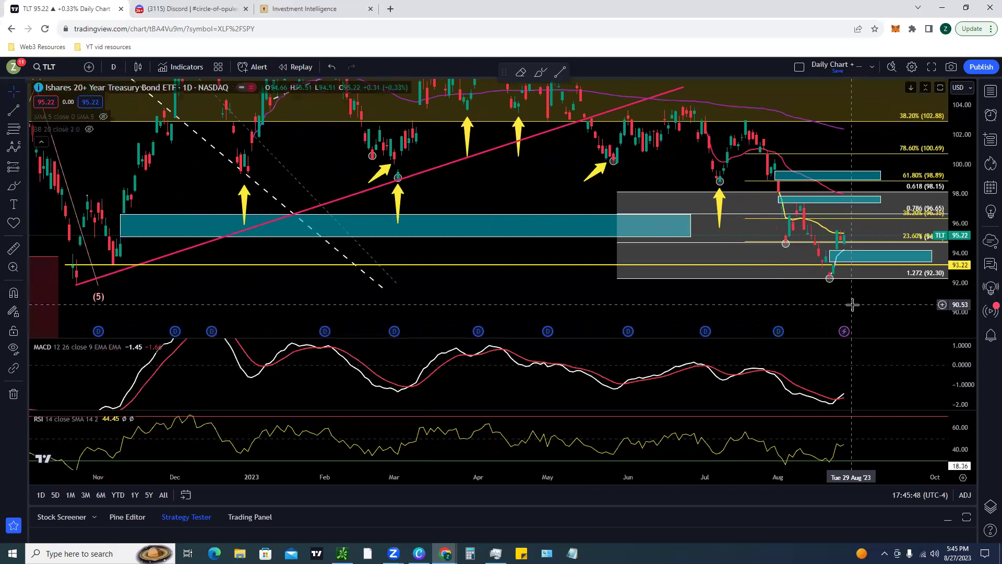
scroll(835, 306, down, 1)
scroll(418, 308, down, 1)
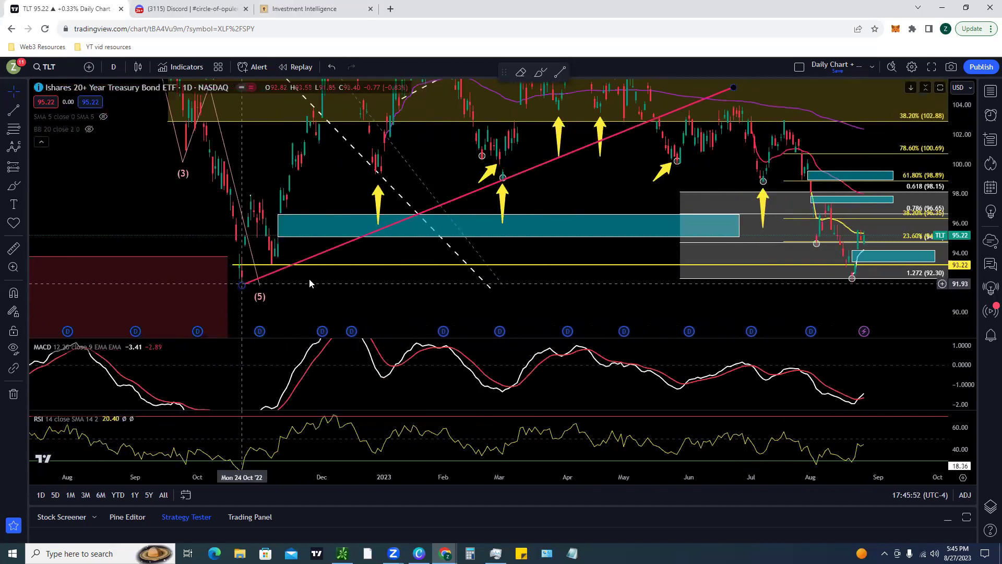
click(50, 68)
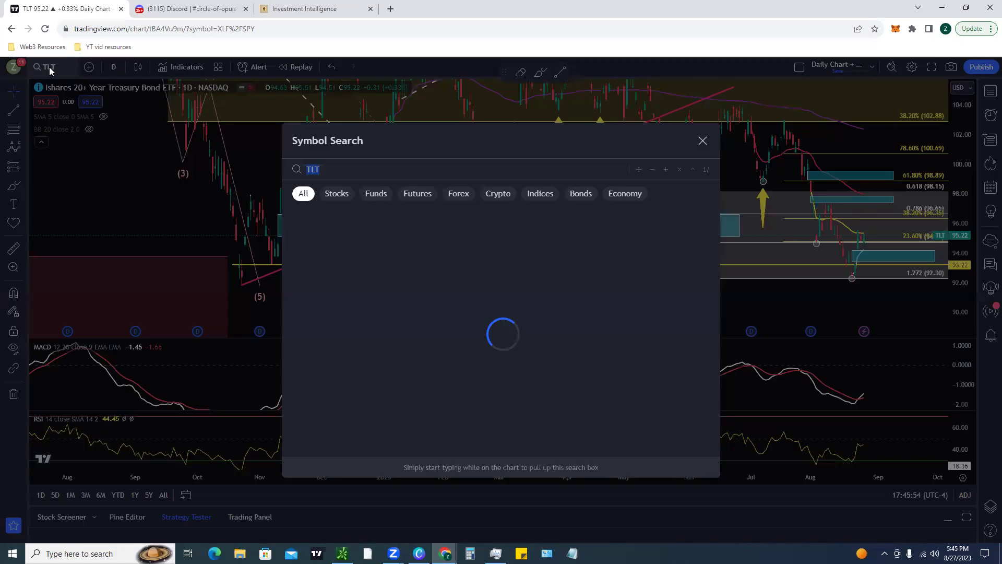
Load US10Y as a weekly line chart.
text(US10Y)
key(Return)
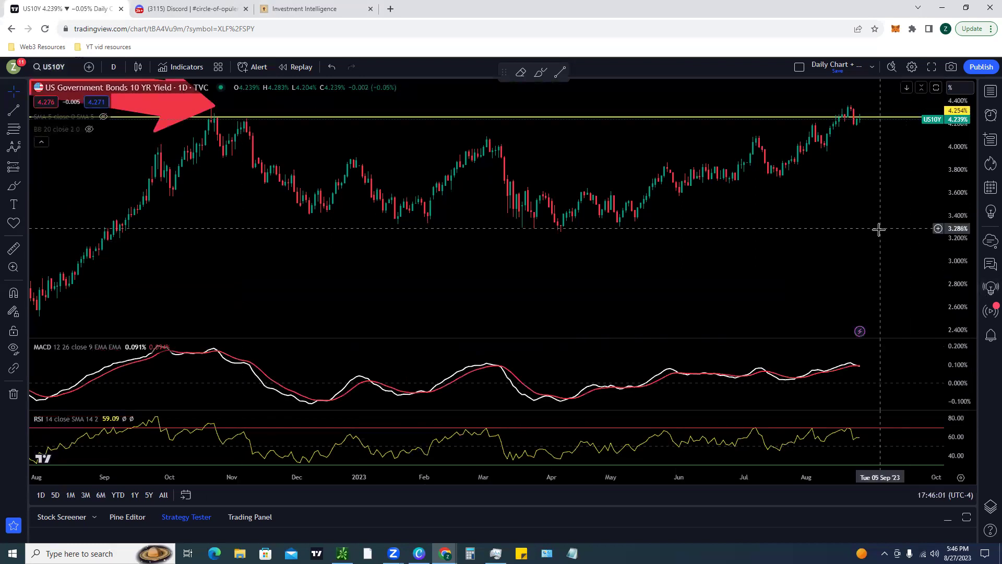
click(139, 68)
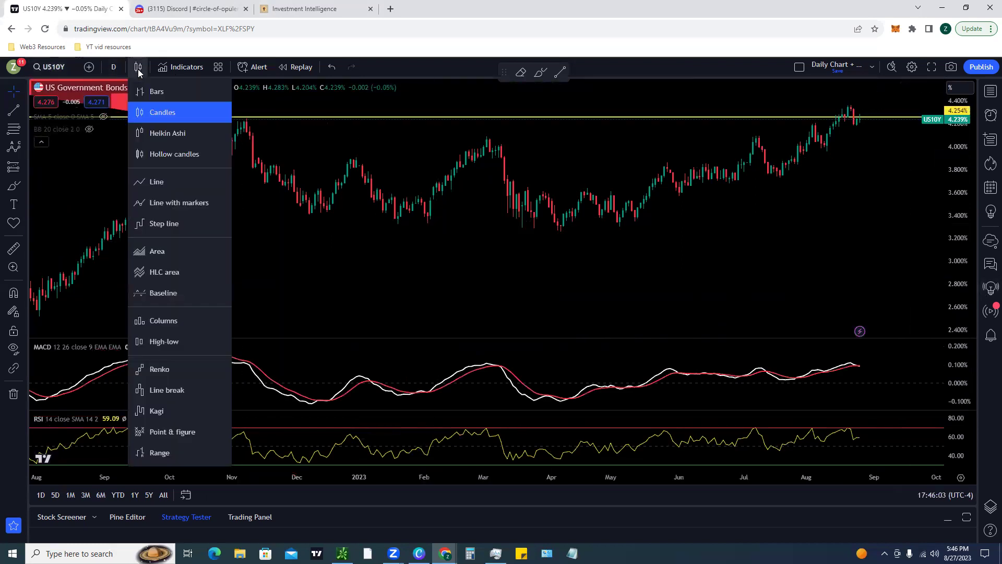
click(147, 183)
click(113, 65)
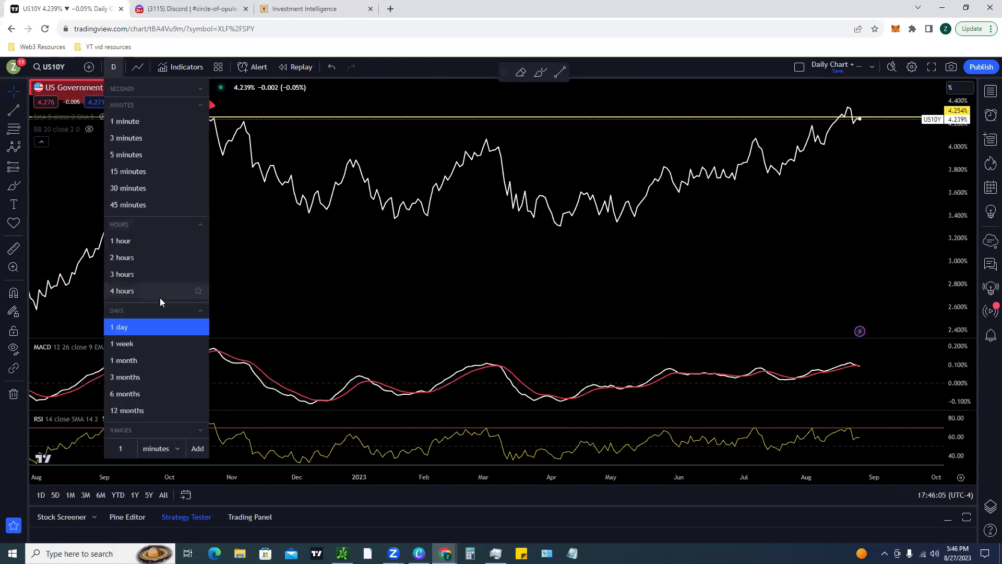
click(141, 343)
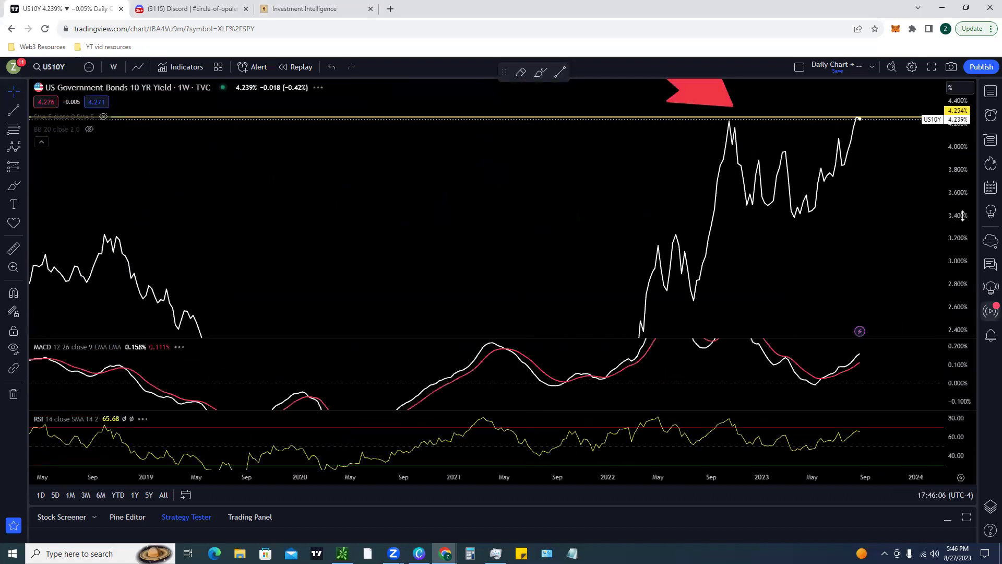
Compress the yield scale and zoom out to show history back to the late 1980s.
drag(962, 215, 962, 292)
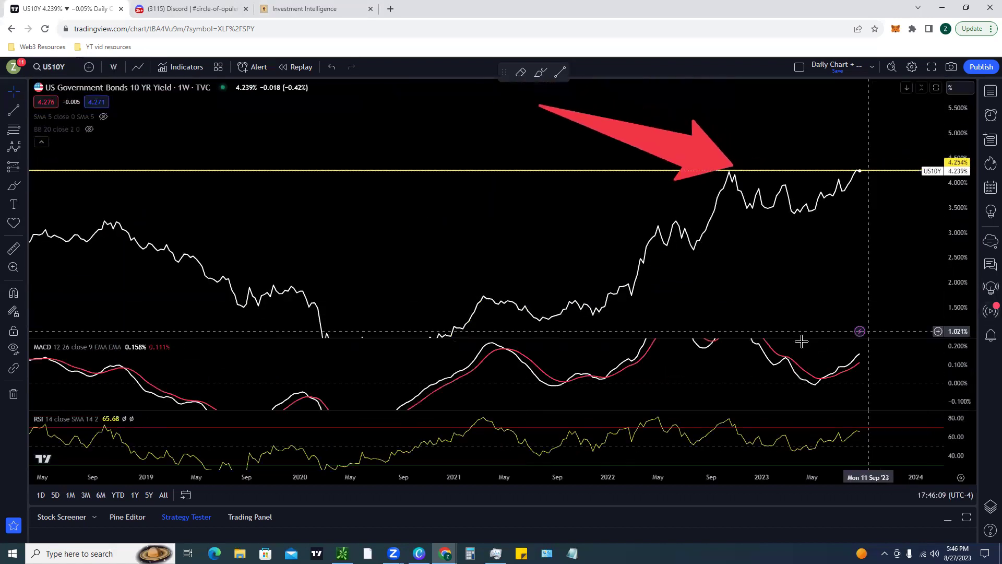
scroll(799, 339, down, 2)
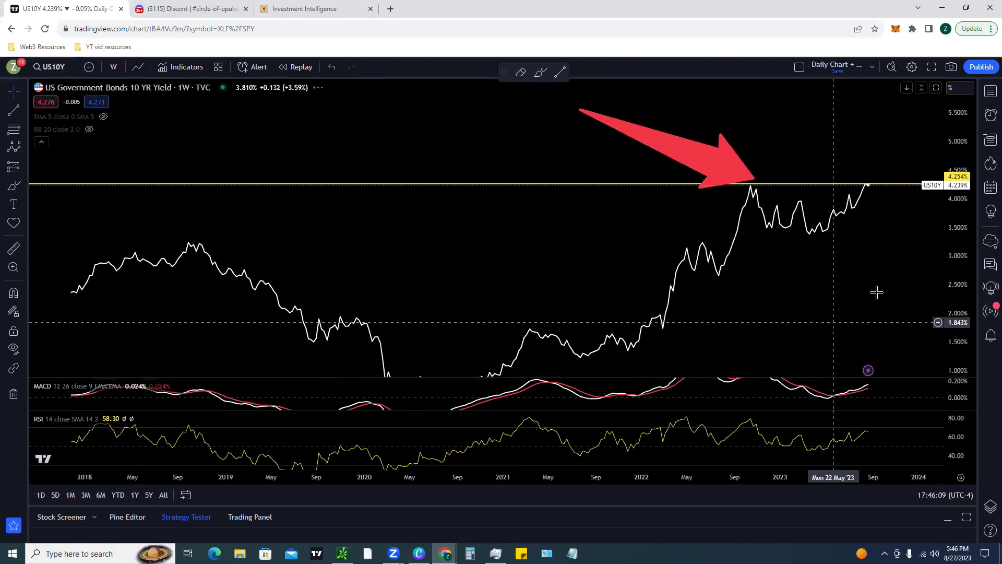
scroll(876, 292, down, 4)
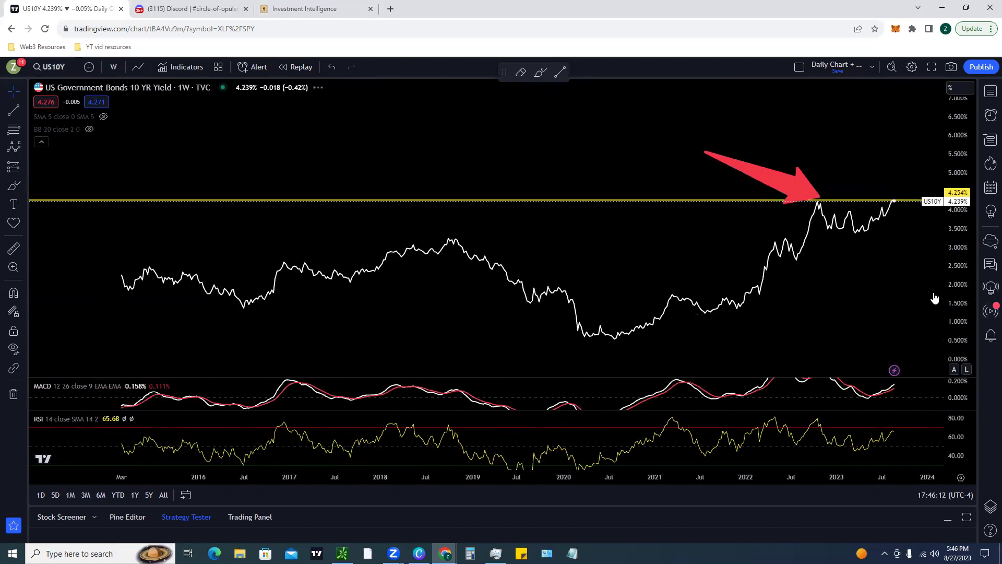
scroll(895, 282, down, 5)
scroll(895, 281, down, 5)
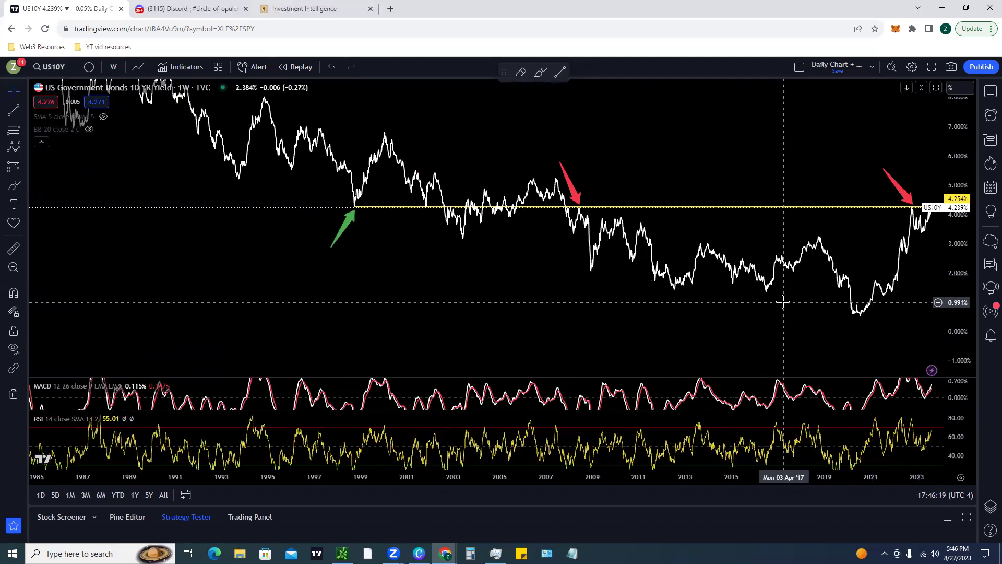
drag(783, 302, 712, 313)
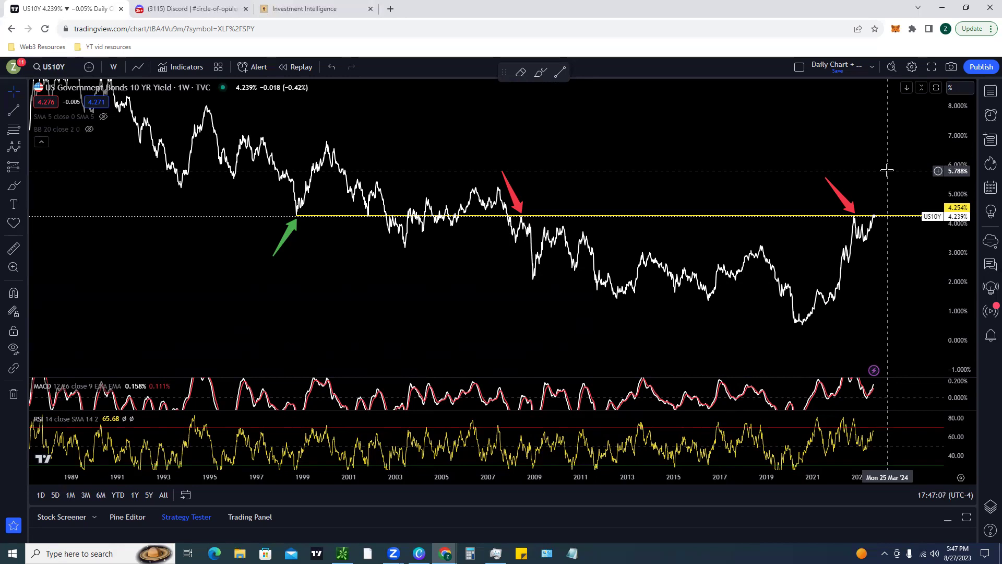
click(50, 68)
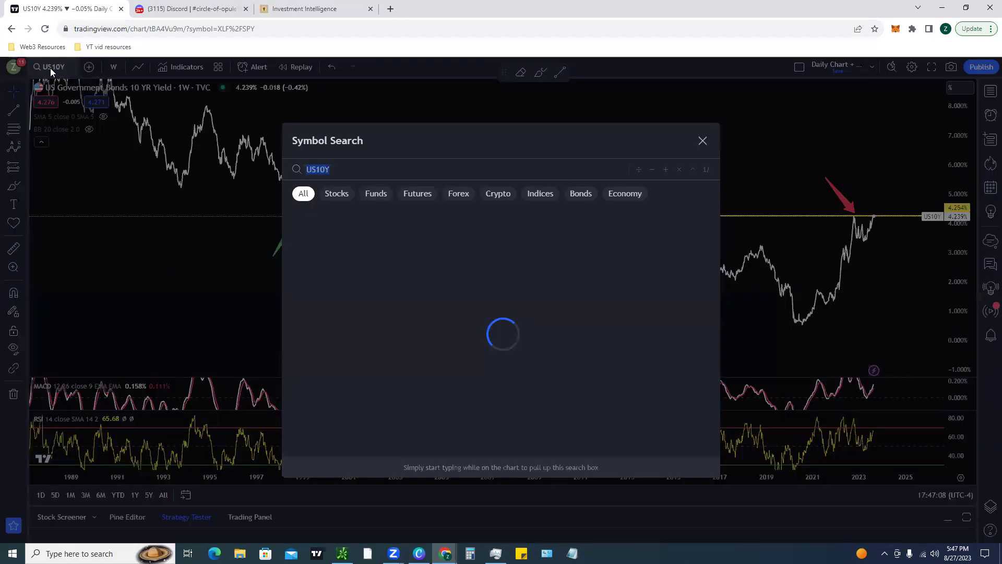
Load the US20Y weekly yield chart, near 4.498%, and adjust the zoom.
text(US20Y)
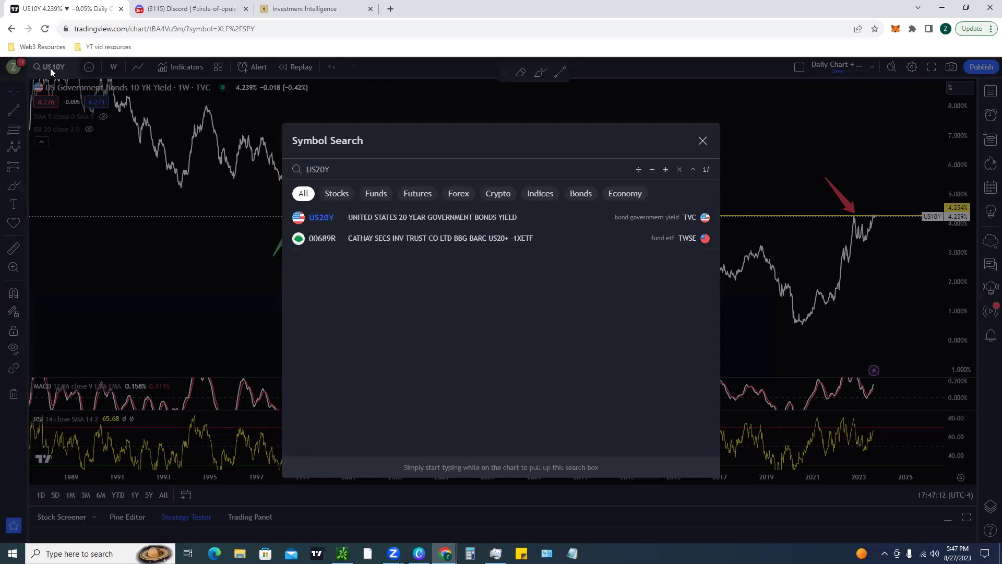
key(Return)
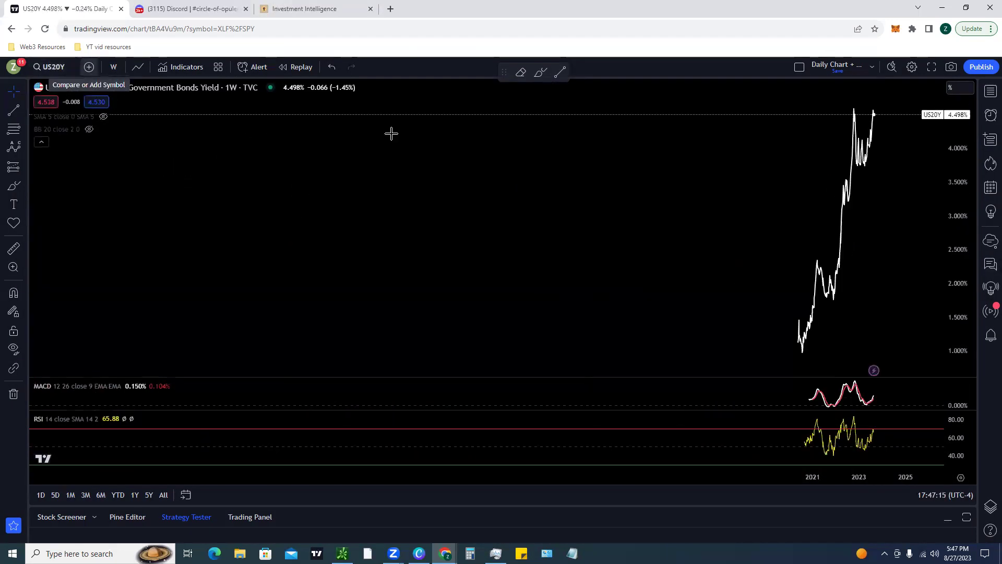
scroll(880, 232, up, 4)
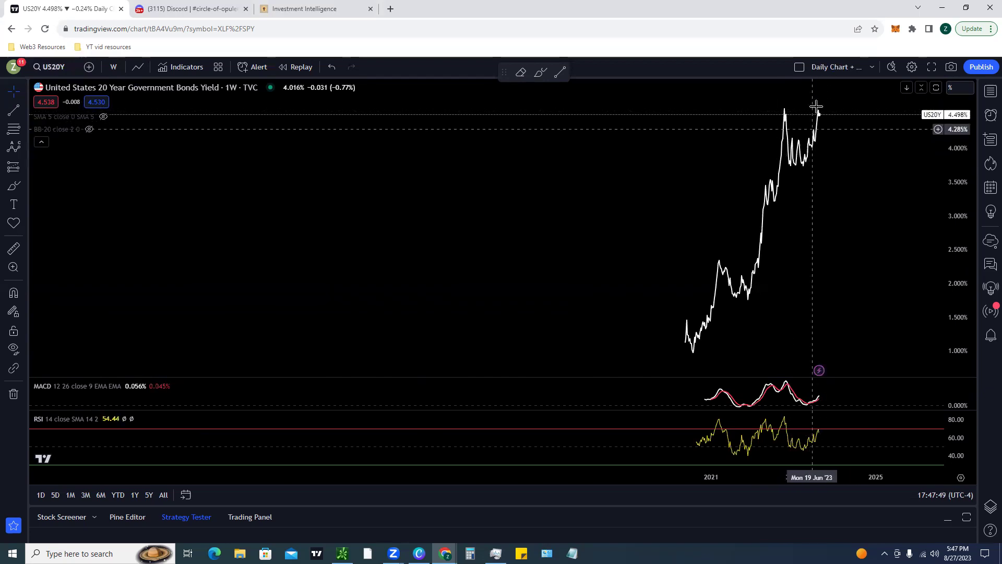
click(60, 65)
Load US30Y, compress its scale and zoom out to show levels 4.818% and 4.203%.
text(US30Y)
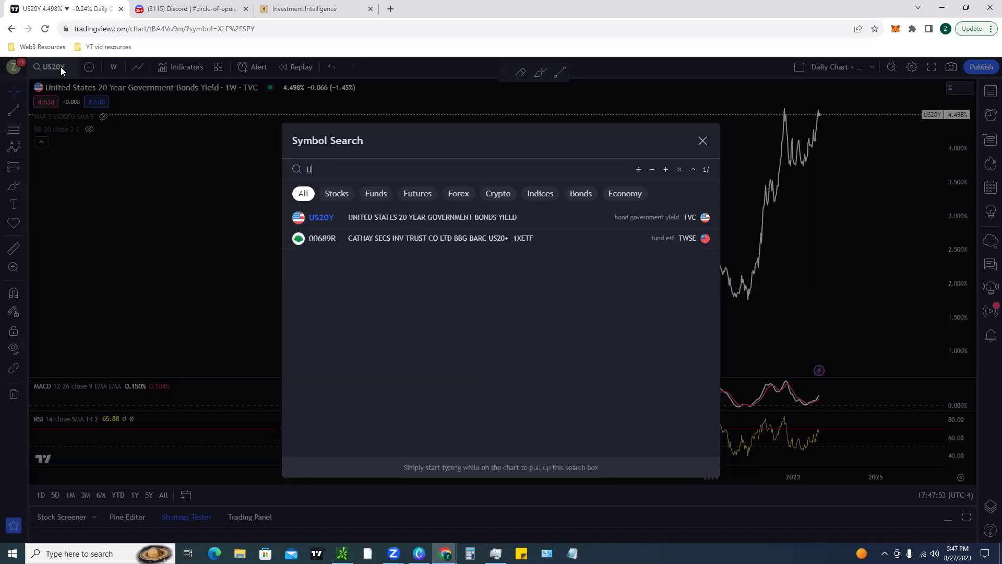
key(Return)
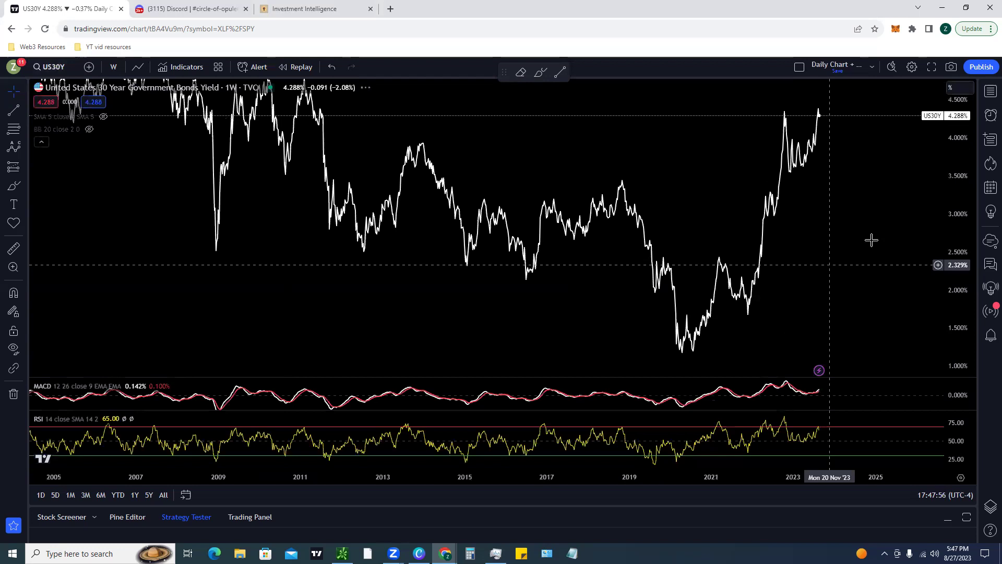
drag(962, 222, 963, 235)
scroll(828, 255, down, 5)
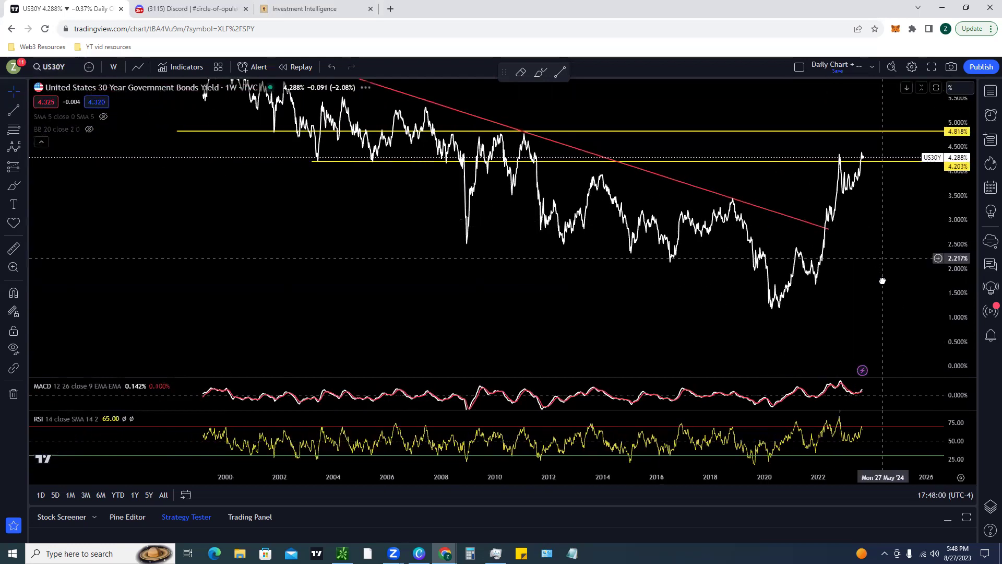
drag(885, 300, 880, 338)
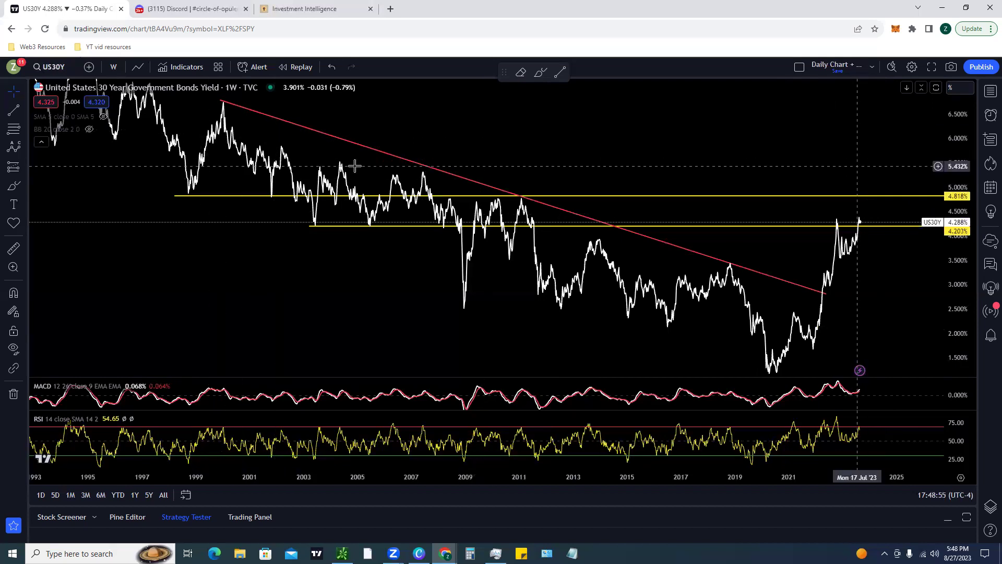
click(54, 65)
Load DXY, enlarge the MACD pane and scale, and sketch a red stroke down from the June high.
text(DXY)
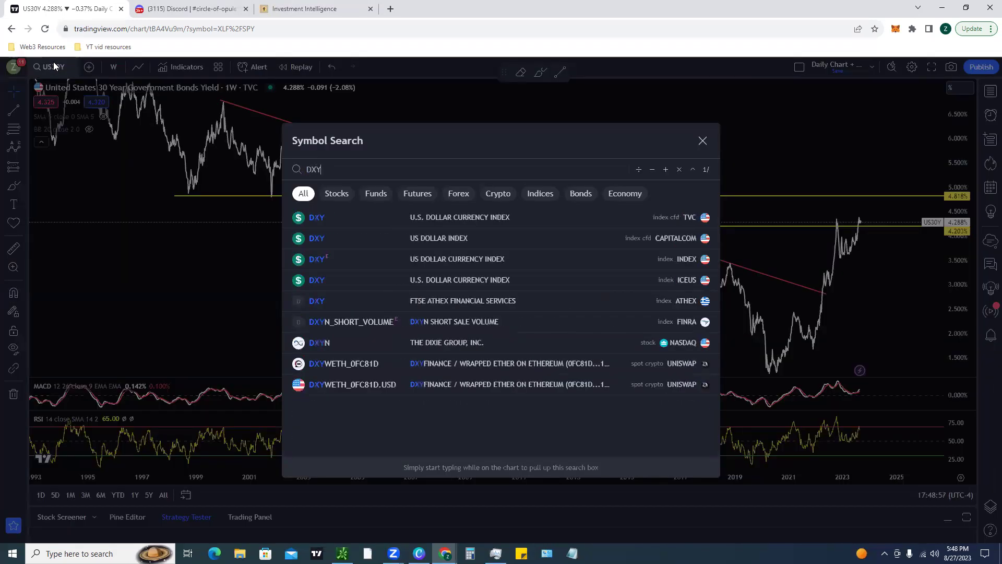
key(Return)
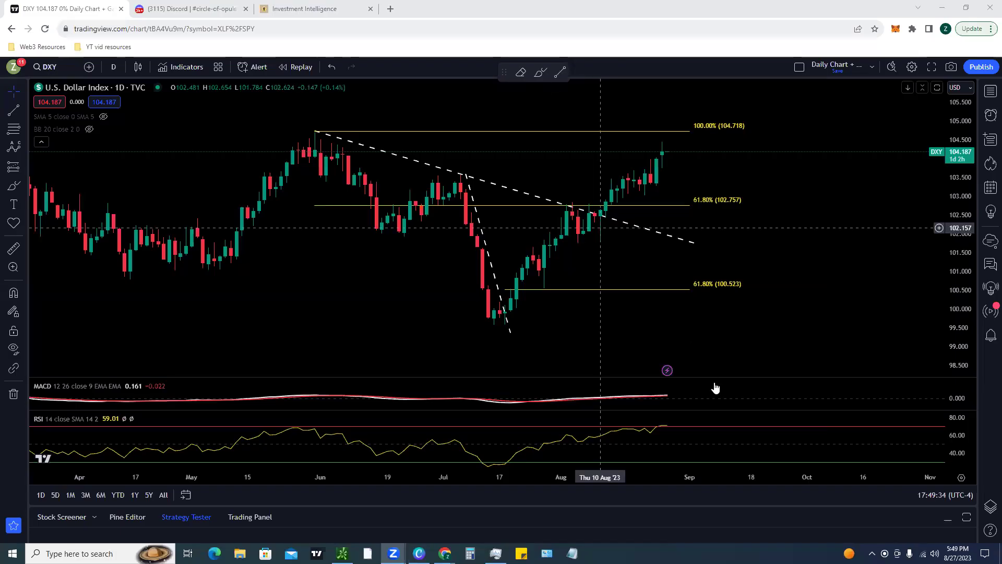
drag(713, 370, 731, 344)
drag(962, 355, 961, 347)
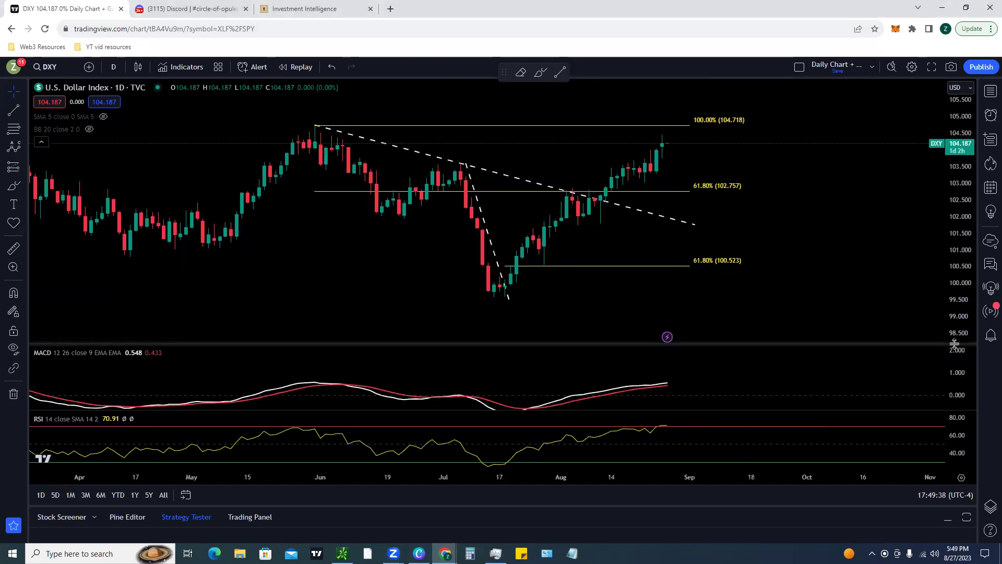
drag(700, 374, 702, 368)
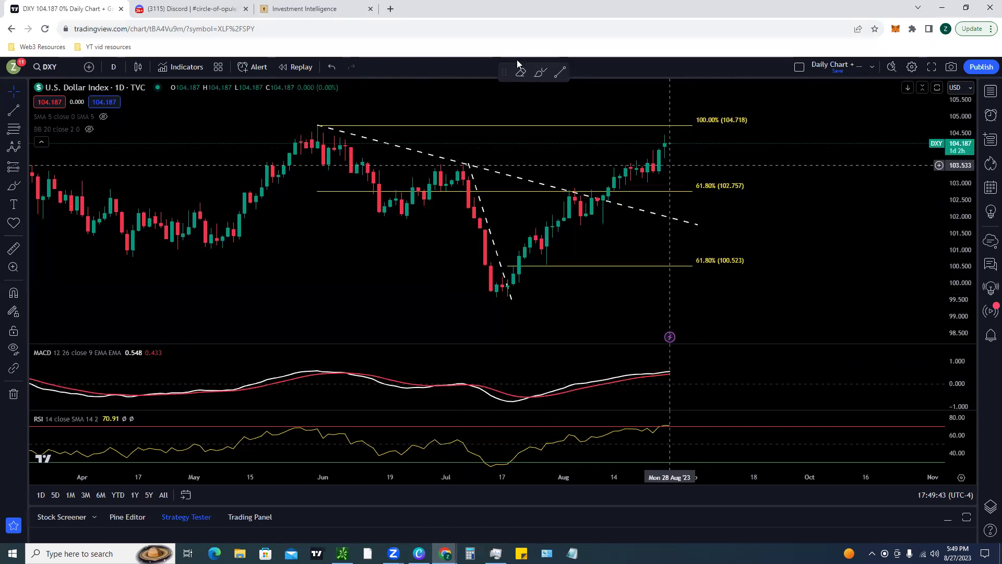
key(ctrl+shift+p)
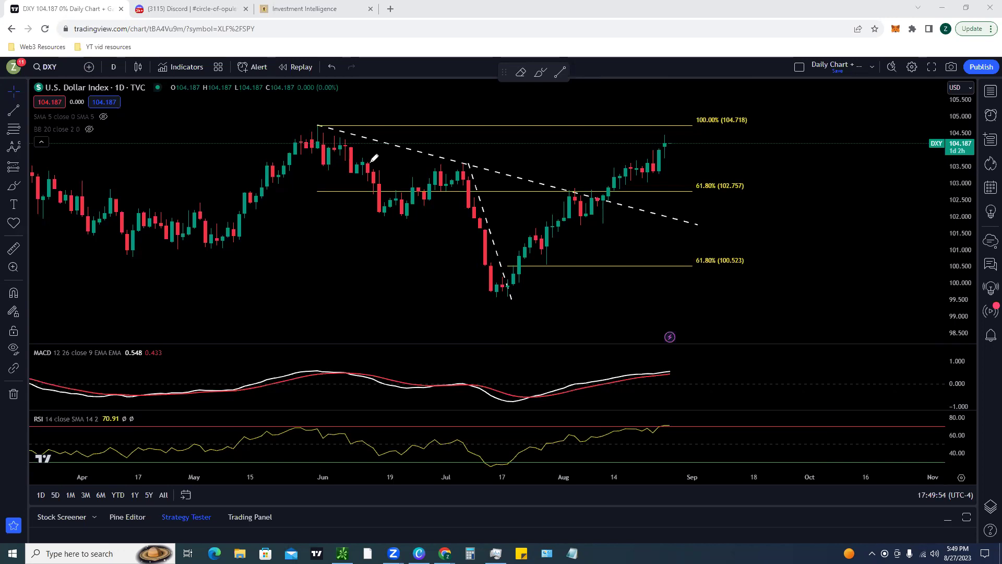
drag(315, 125, 850, 245)
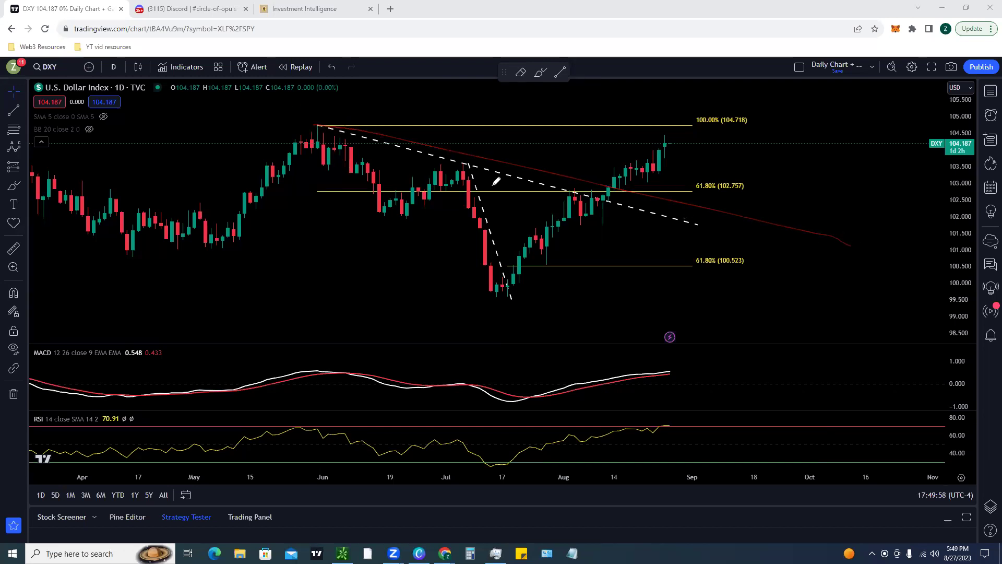
drag(472, 164, 510, 303)
drag(472, 167, 526, 325)
mouse_move(481, 290)
mouse_down()
mouse_move(528, 243)
mouse_move(602, 198)
mouse_up()
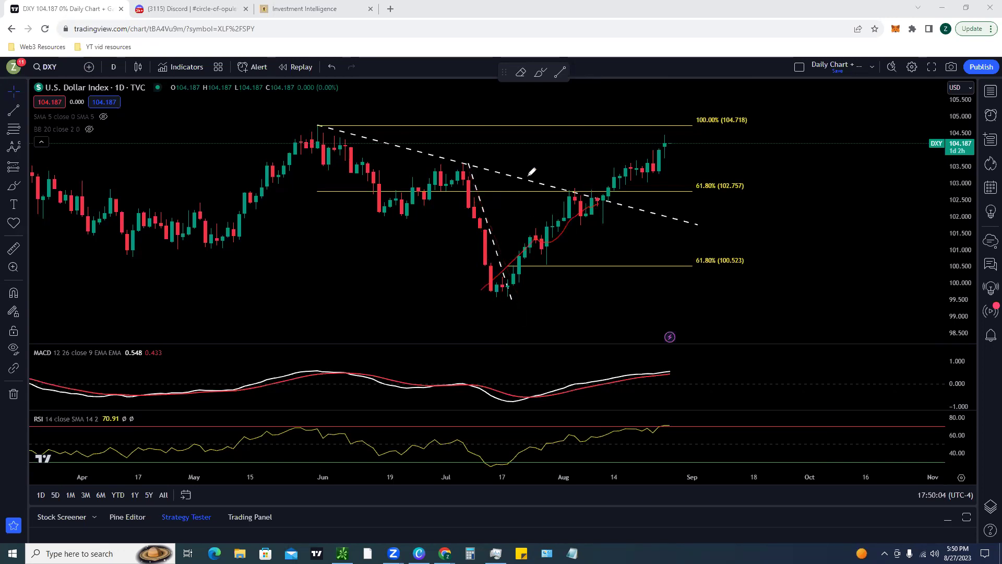
mouse_move(481, 286)
mouse_down()
mouse_move(541, 210)
mouse_move(646, 175)
mouse_move(670, 133)
mouse_move(676, 150)
mouse_up()
mouse_move(324, 110)
mouse_down()
mouse_move(371, 142)
mouse_move(302, 121)
mouse_move(324, 109)
mouse_up()
mouse_move(768, 124)
mouse_down()
mouse_move(678, 97)
mouse_move(716, 95)
mouse_up()
drag(687, 126, 937, 126)
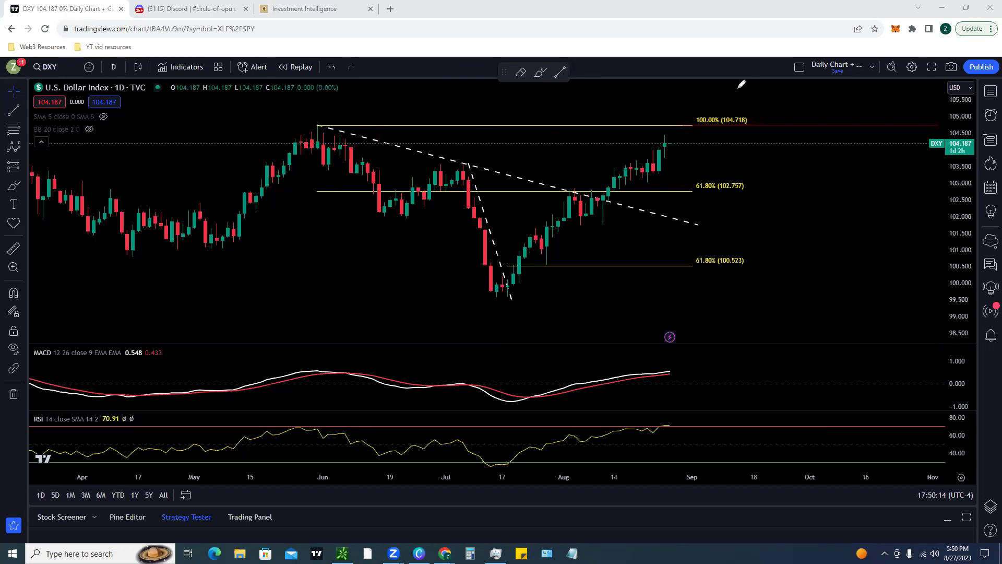
mouse_move(489, 299)
mouse_down()
mouse_move(544, 214)
mouse_move(551, 250)
mouse_up()
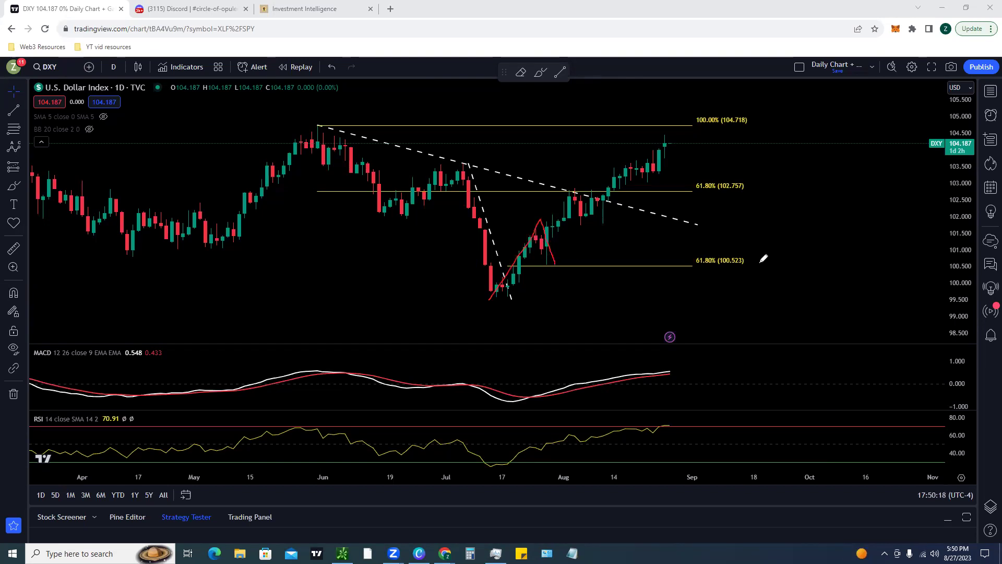
mouse_move(745, 254)
mouse_down()
mouse_move(752, 269)
mouse_move(697, 254)
mouse_up()
drag(502, 291, 596, 190)
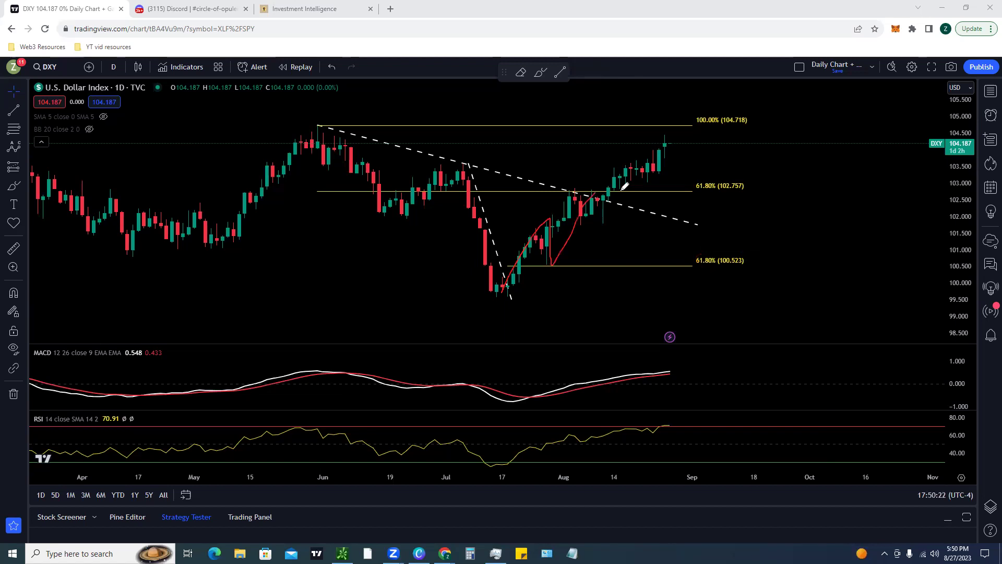
mouse_move(740, 180)
mouse_down()
mouse_move(676, 180)
mouse_move(694, 171)
mouse_move(772, 189)
mouse_move(673, 191)
mouse_up()
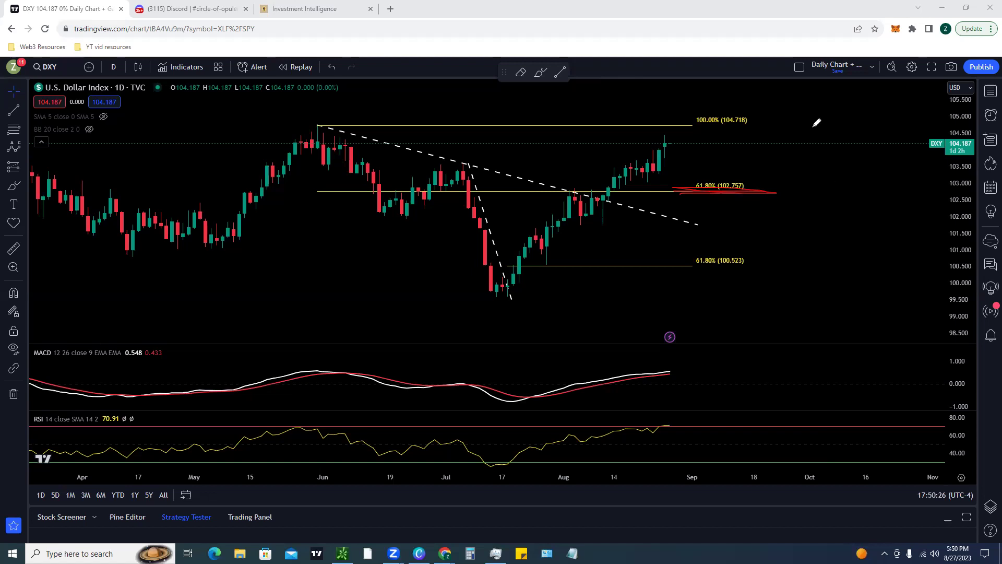
drag(771, 151, 745, 170)
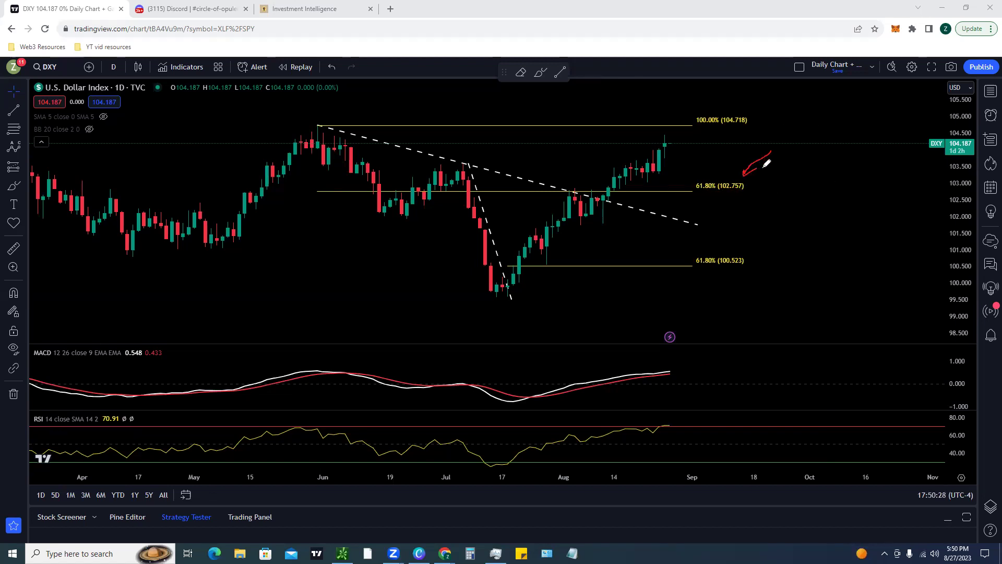
mouse_move(660, 181)
mouse_down()
mouse_move(689, 128)
mouse_move(708, 140)
mouse_up()
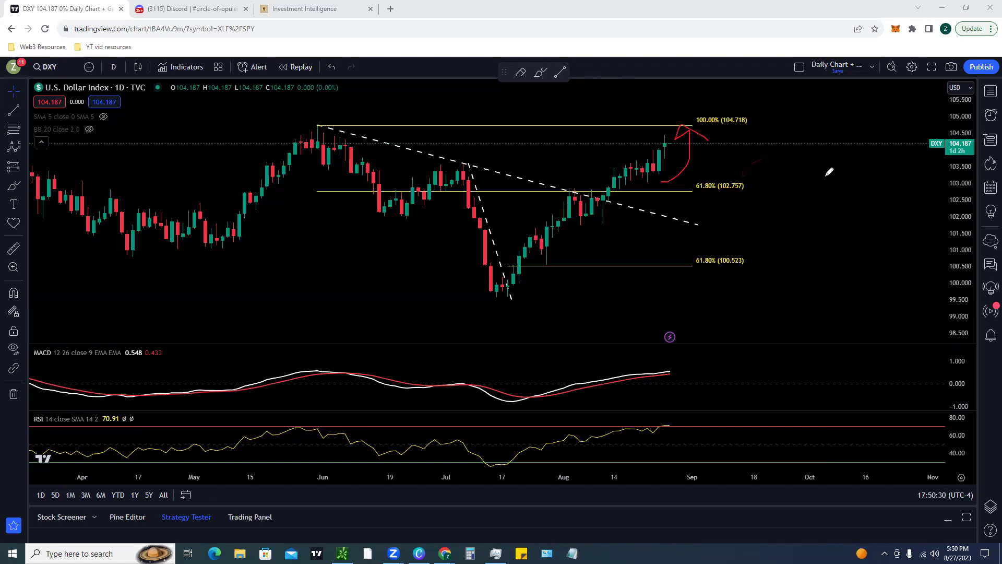
drag(829, 124, 684, 124)
drag(526, 402, 556, 382)
drag(495, 289, 521, 256)
drag(330, 123, 730, 220)
drag(468, 165, 512, 288)
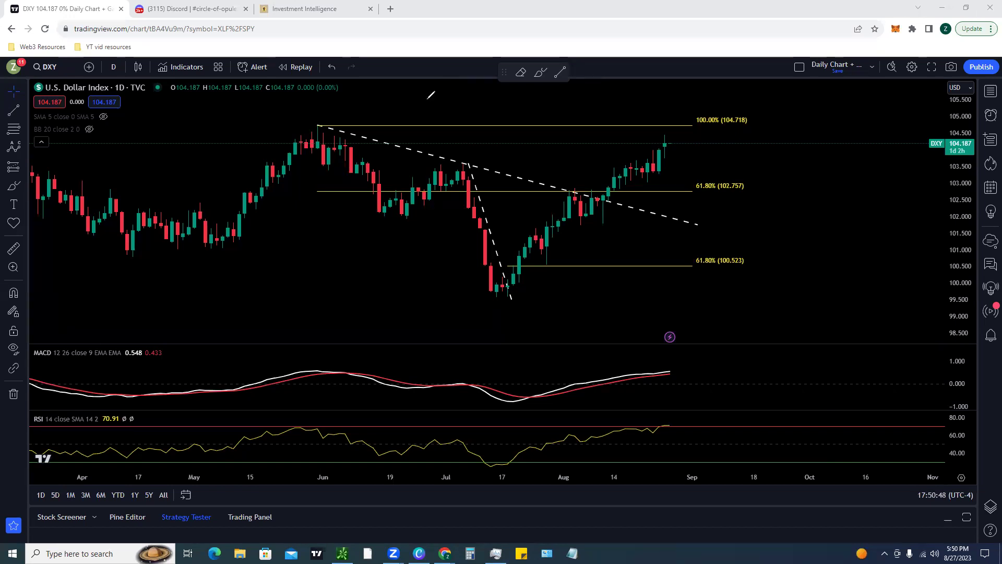
drag(333, 241, 463, 307)
mouse_move(163, 272)
mouse_down()
mouse_move(99, 302)
mouse_move(152, 307)
mouse_up()
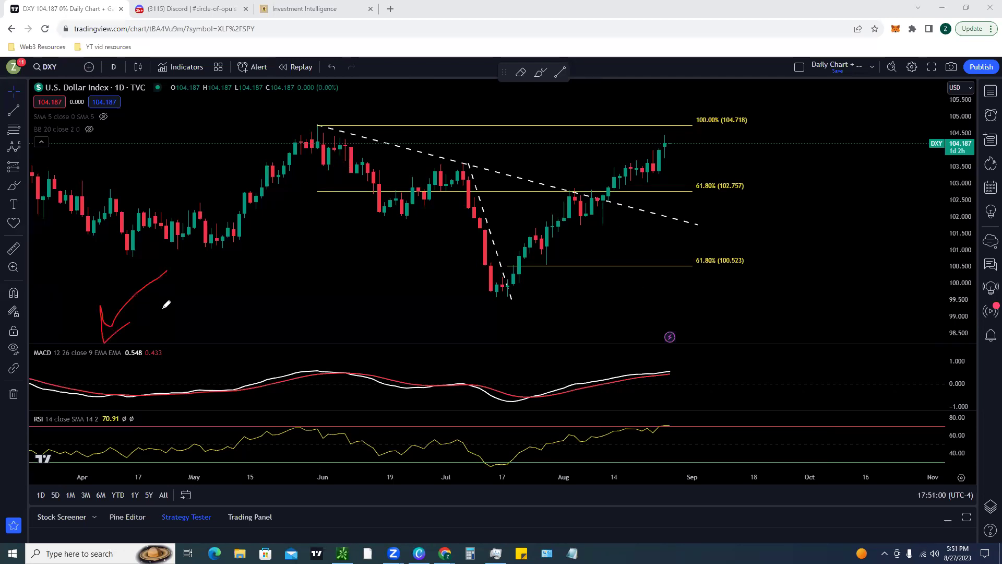
mouse_move(175, 354)
mouse_down()
mouse_move(107, 383)
mouse_move(144, 390)
mouse_up()
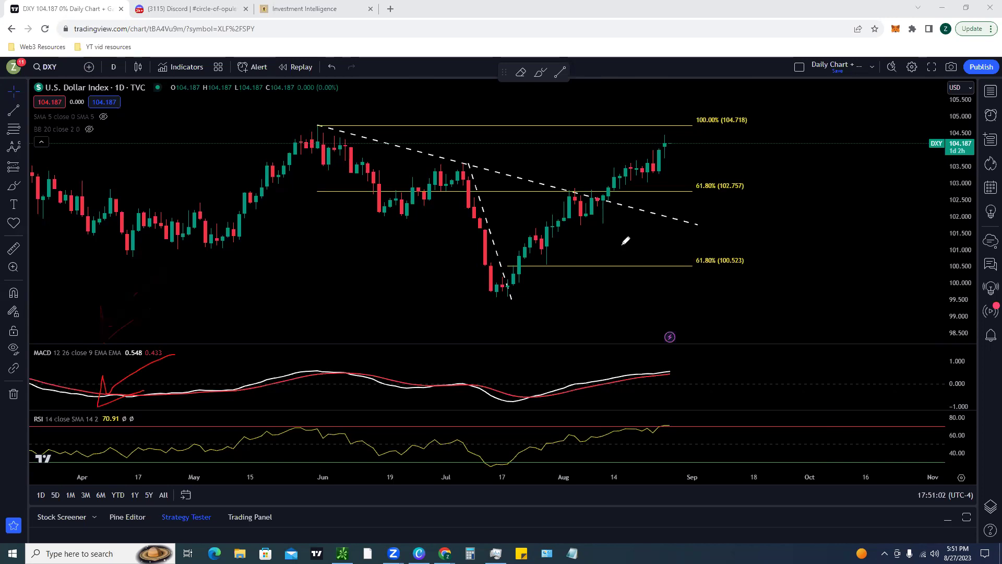
drag(523, 470, 469, 446)
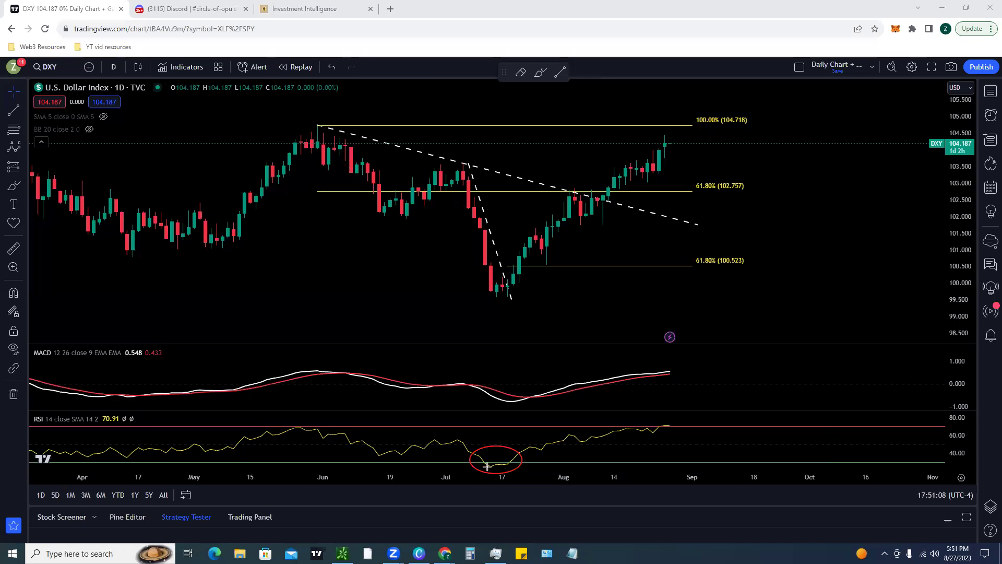
drag(520, 462, 523, 461)
drag(481, 286, 516, 298)
drag(533, 396, 517, 378)
drag(317, 124, 737, 219)
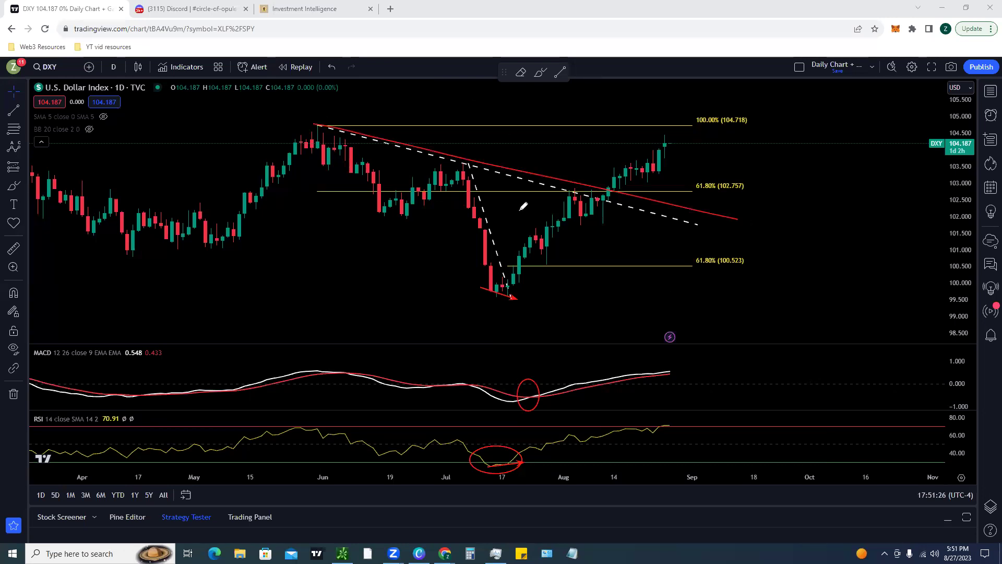
drag(467, 165, 524, 304)
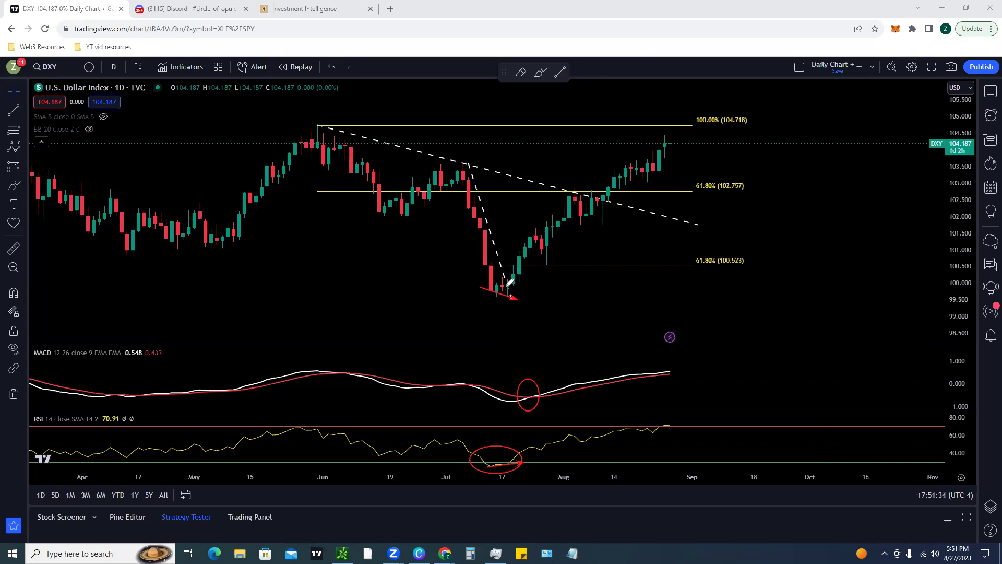
drag(503, 286, 538, 224)
drag(698, 268, 696, 234)
mouse_move(557, 258)
mouse_down()
mouse_move(543, 269)
mouse_move(596, 216)
mouse_move(600, 192)
mouse_up()
drag(443, 157, 869, 266)
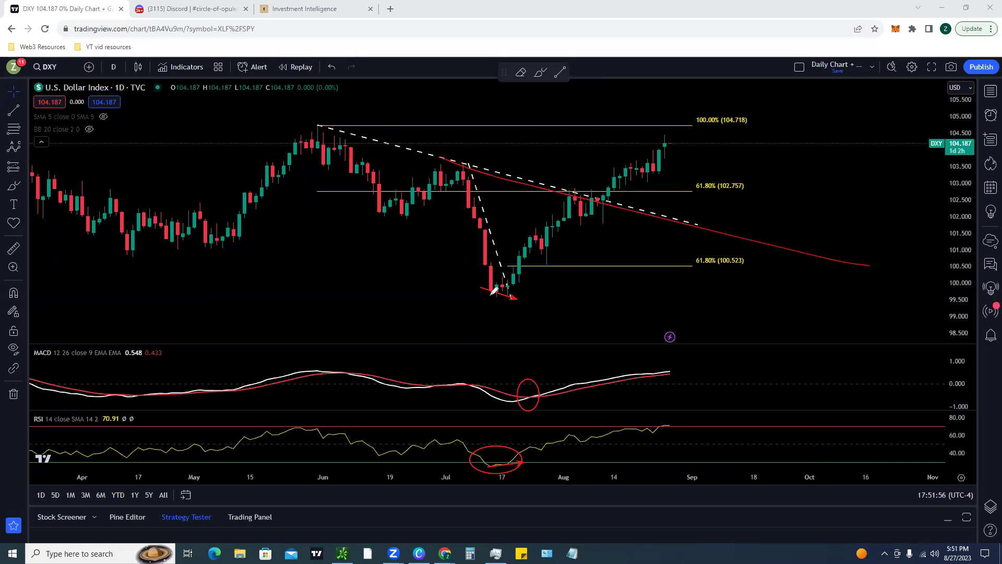
drag(573, 175, 581, 195)
key(ctrl+z)
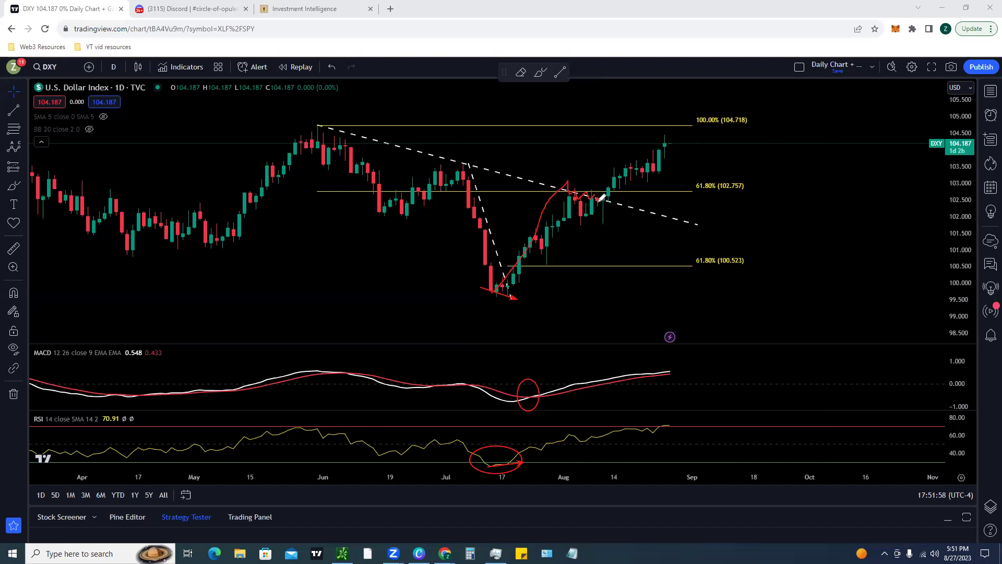
drag(652, 141, 675, 146)
key(ctrl+z)
mouse_move(600, 191)
mouse_down()
mouse_move(553, 191)
mouse_move(611, 191)
mouse_up()
drag(671, 122, 673, 142)
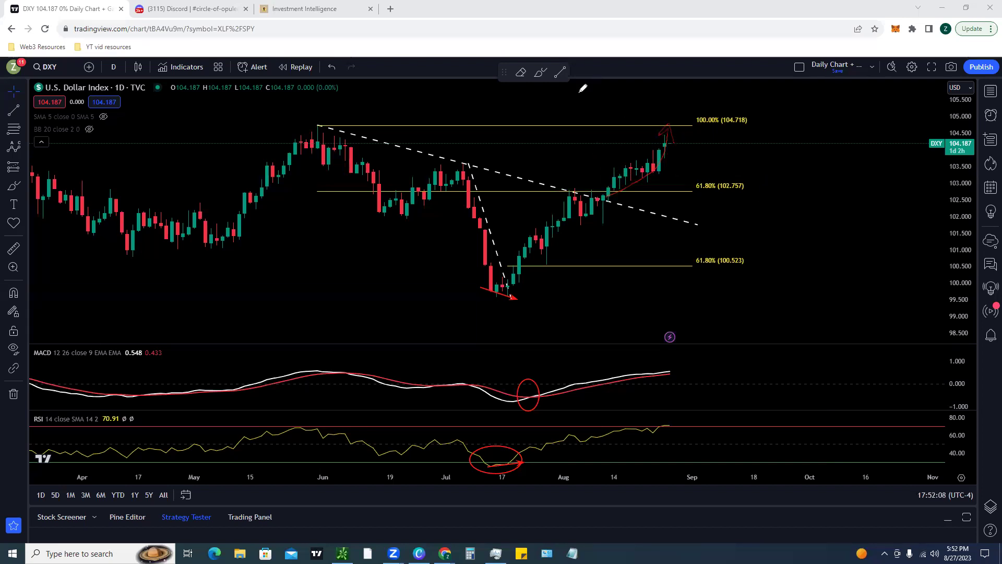
key(e)
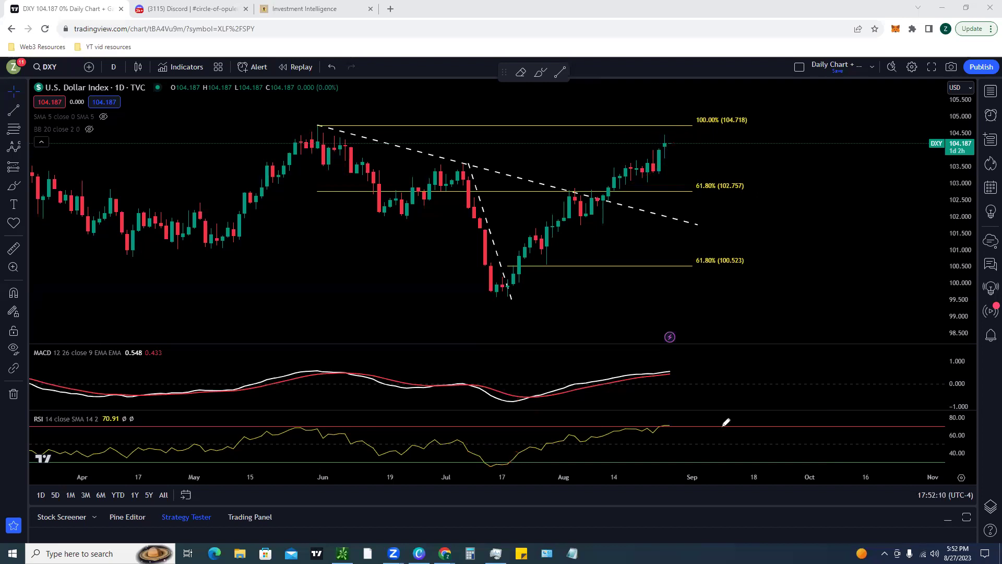
Circle the latest RSI readings, then load the SPY chart.
drag(652, 412, 660, 405)
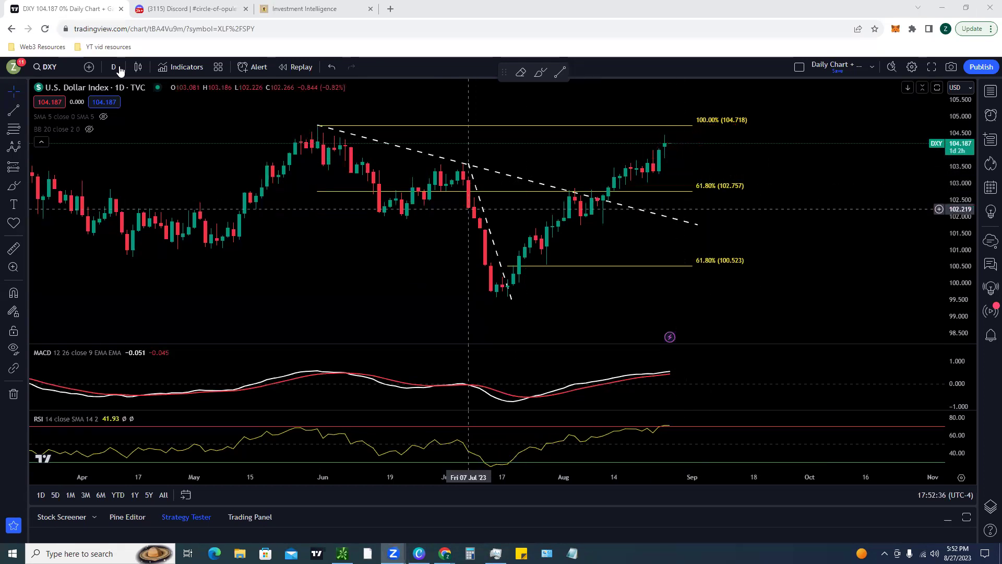
click(58, 71)
text(SPY)
key(Return)
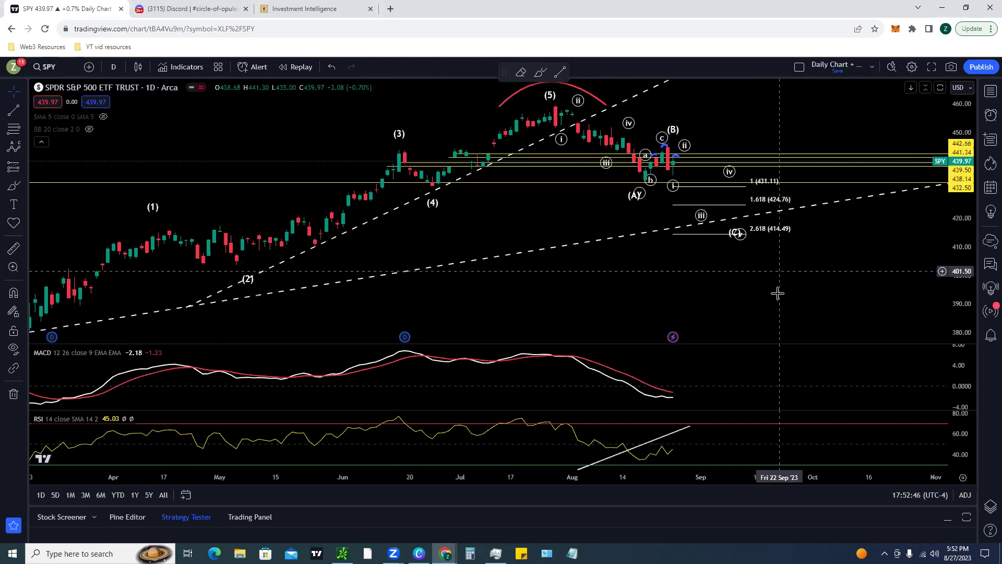
Shift and stretch the SPY chart vertically to center its wave labels and extension levels.
drag(713, 296, 717, 308)
drag(965, 234, 895, 179)
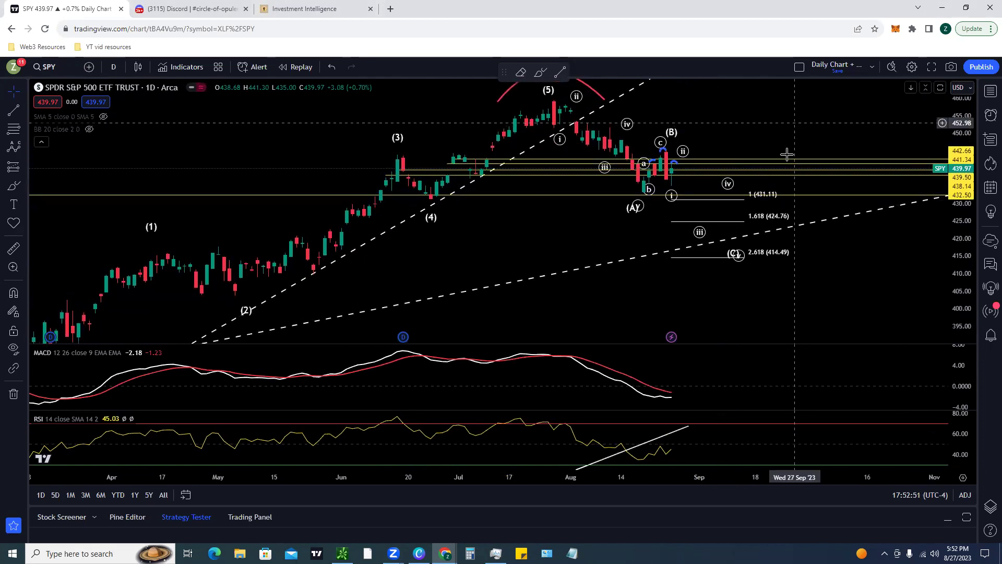
drag(781, 179, 764, 253)
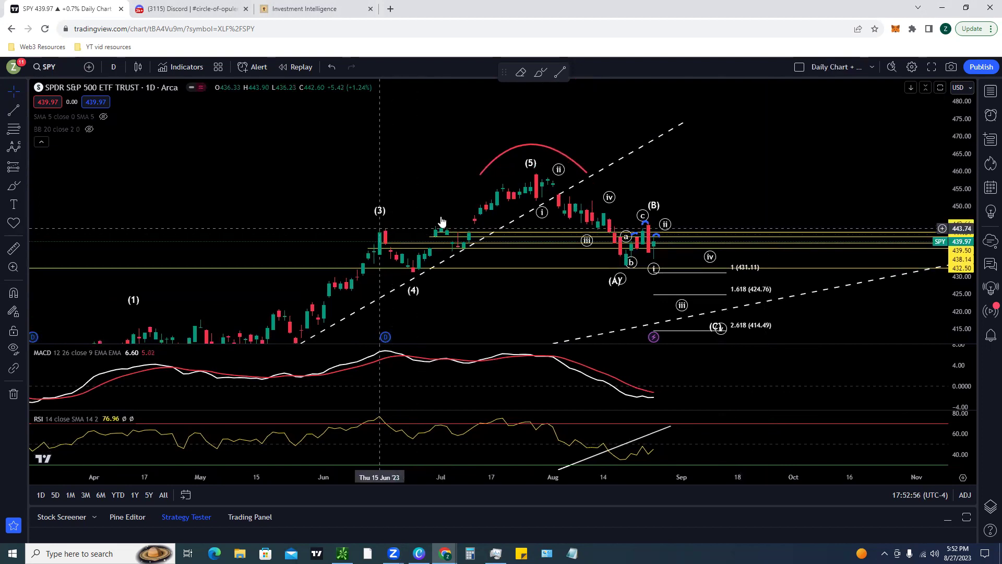
click(113, 67)
Switch SPY to 1-hour candles and pan back to earlier June prices.
click(147, 245)
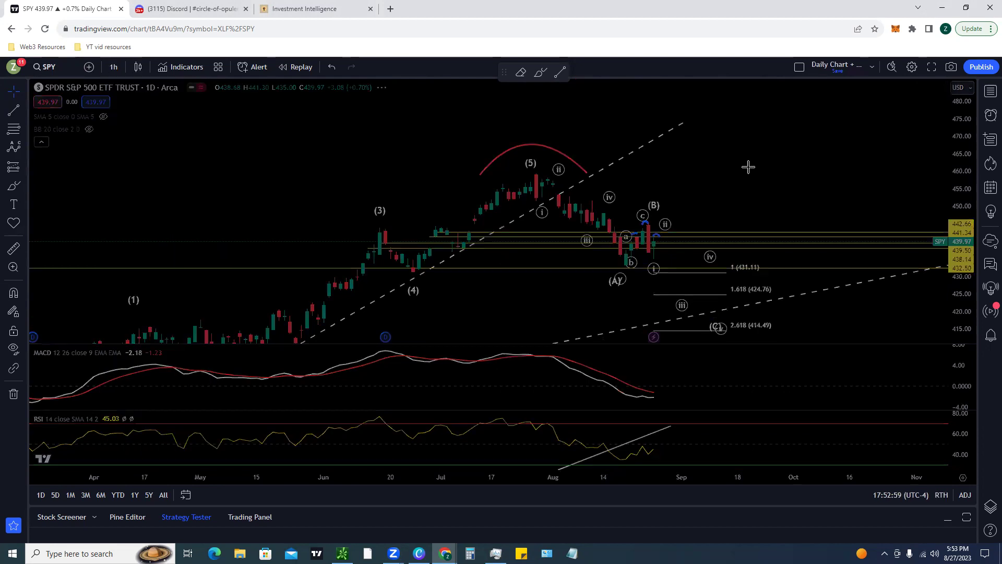
scroll(747, 166, down, 5)
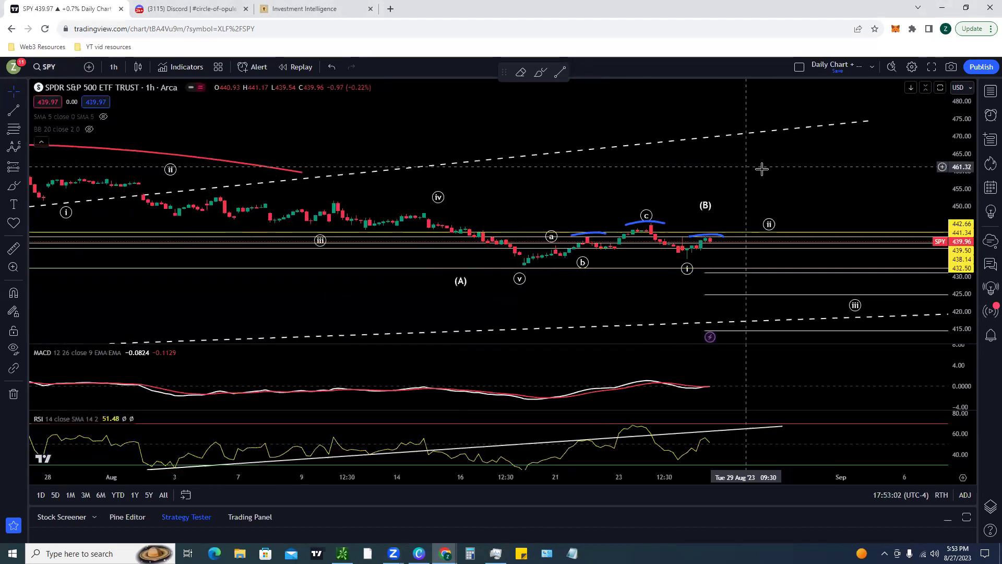
scroll(764, 169, down, 5)
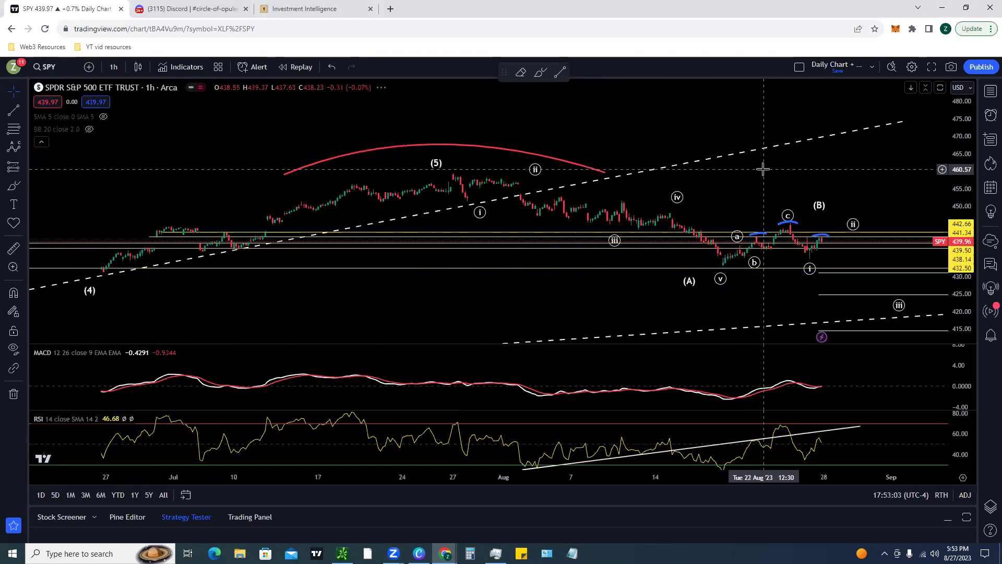
drag(746, 161, 681, 154)
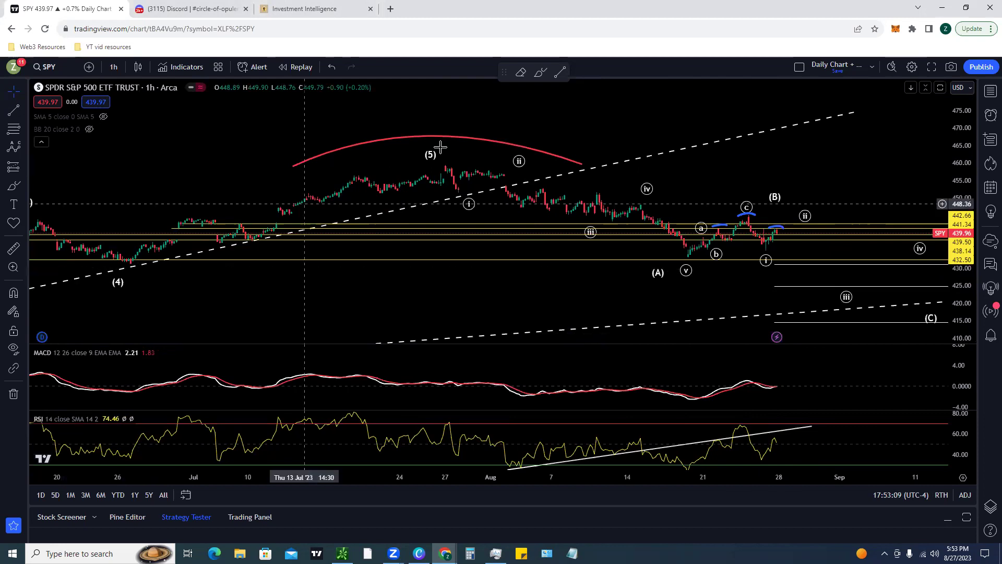
Frame the (A)-(B)-(C) waves and levels 442.66 to 432.50 by compressing the price scale.
scroll(406, 171, down, 2)
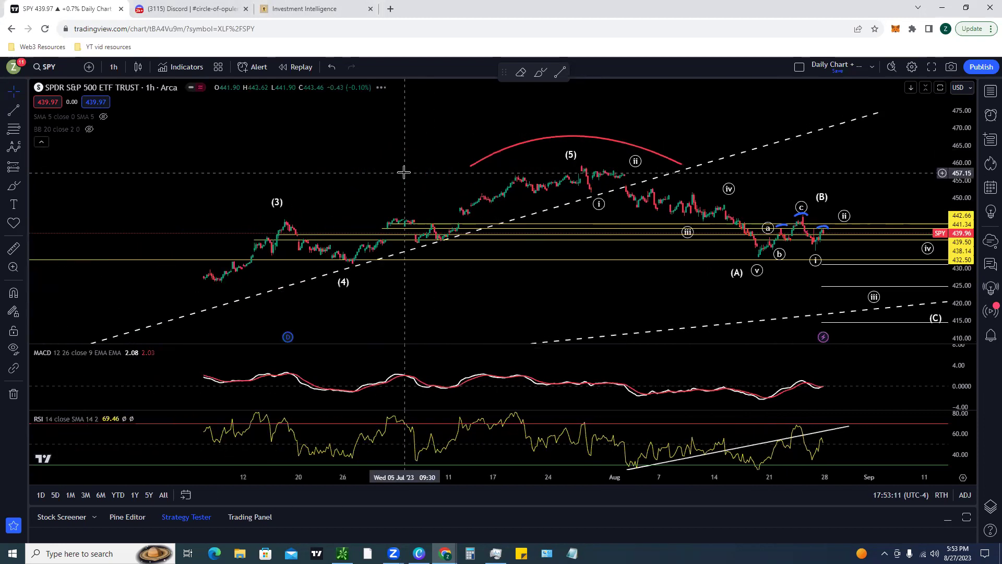
scroll(405, 172, down, 2)
drag(425, 106, 412, 68)
drag(969, 151, 959, 180)
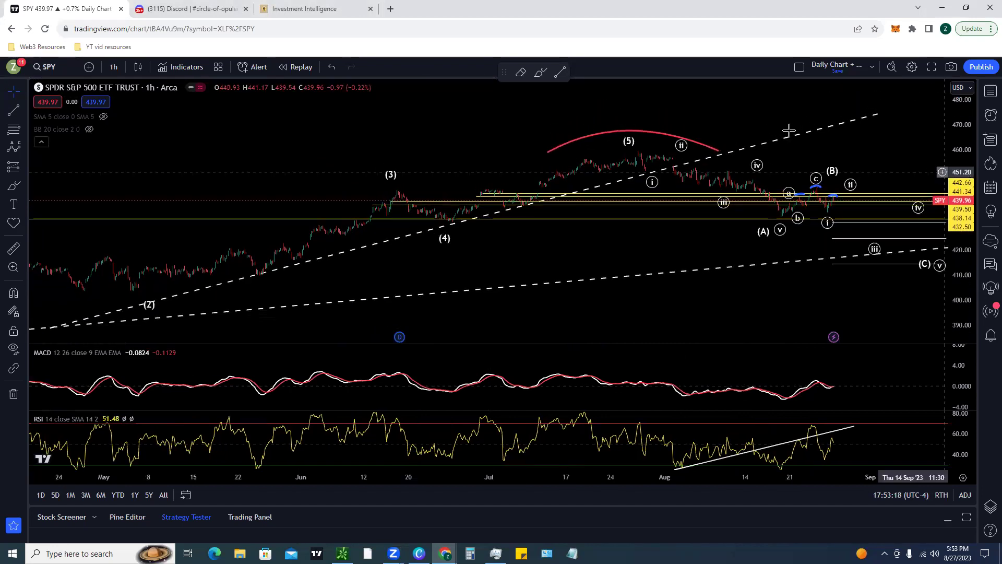
scroll(566, 226, down, 4)
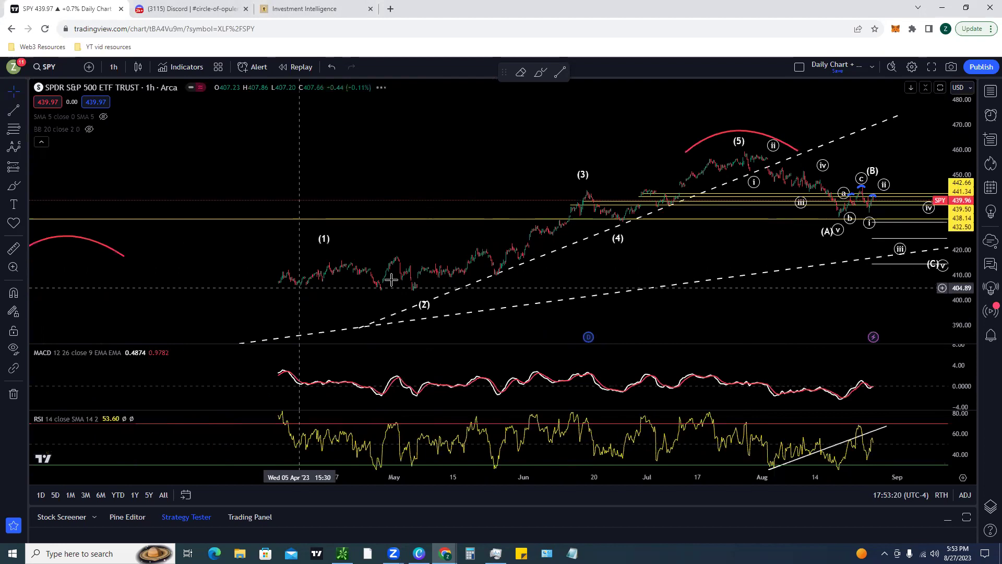
scroll(398, 286, up, 3)
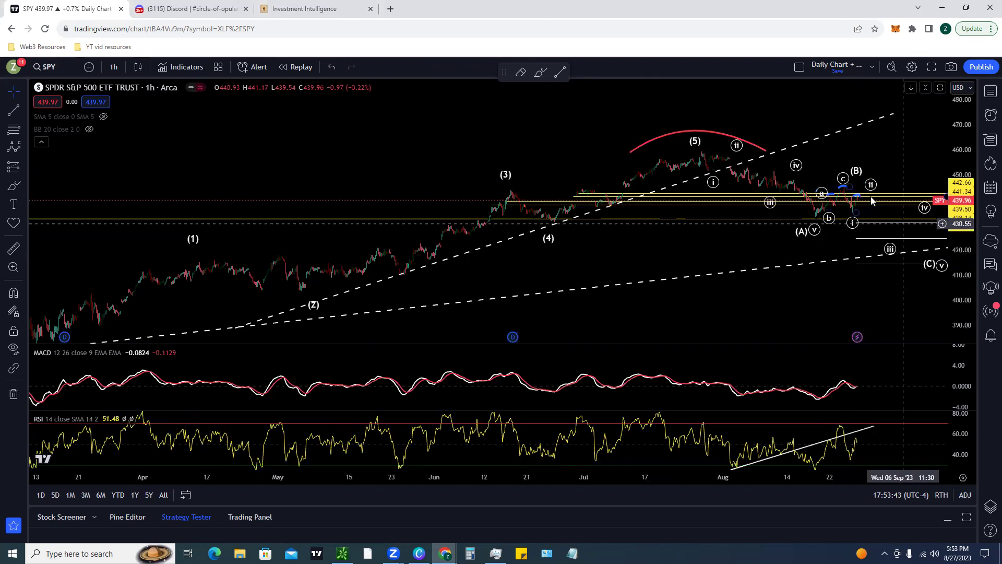
scroll(783, 300, up, 5)
scroll(882, 286, up, 3)
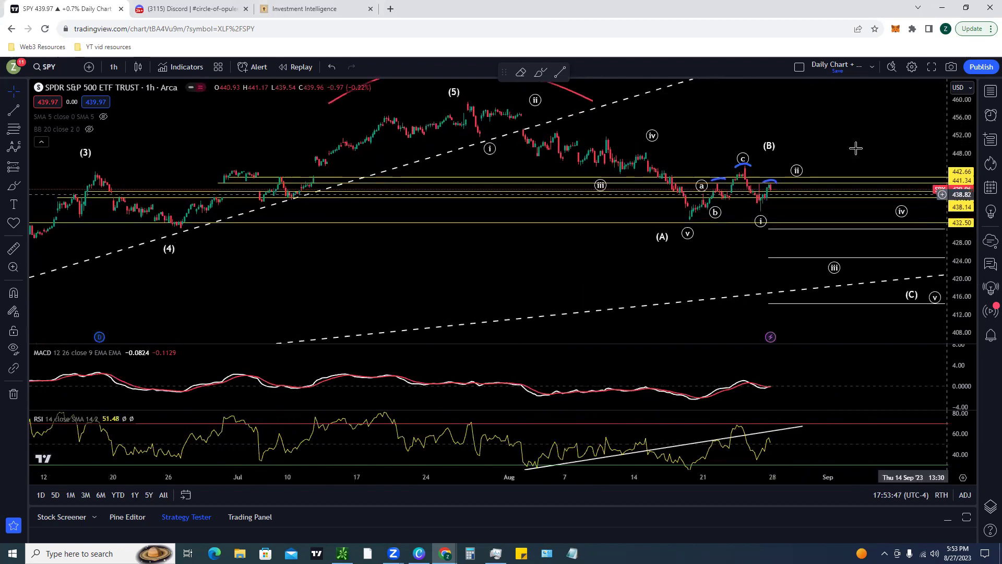
Zoom in on SPY's July–September waves with taller candles and a smaller MACD pane.
drag(827, 149, 814, 184)
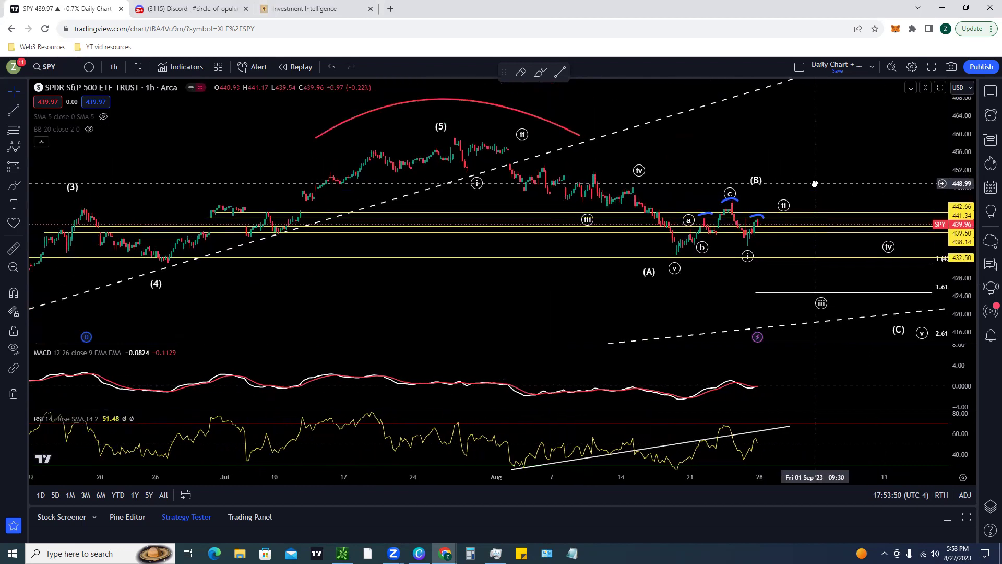
drag(945, 173, 945, 161)
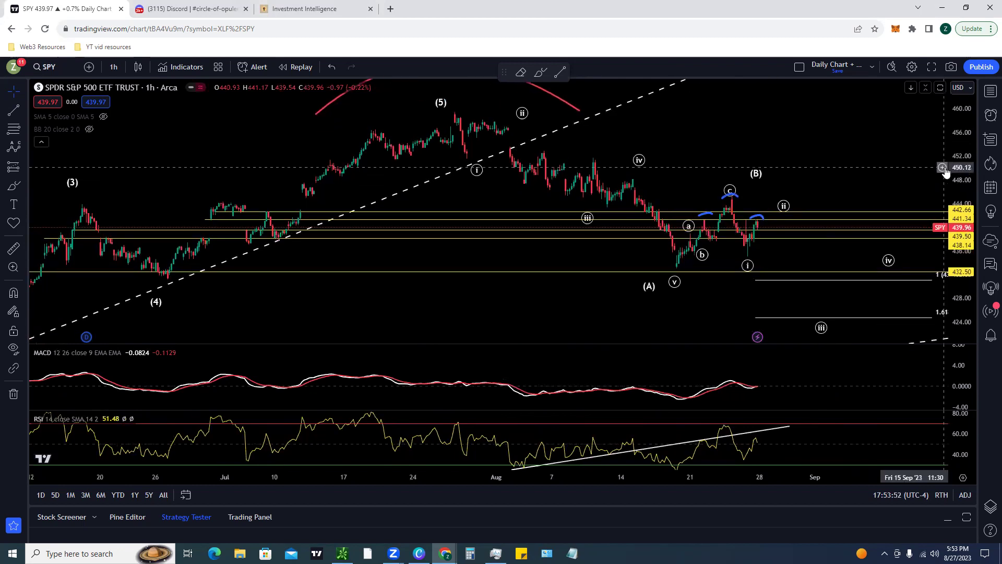
scroll(832, 161, up, 2)
scroll(832, 161, up, 3)
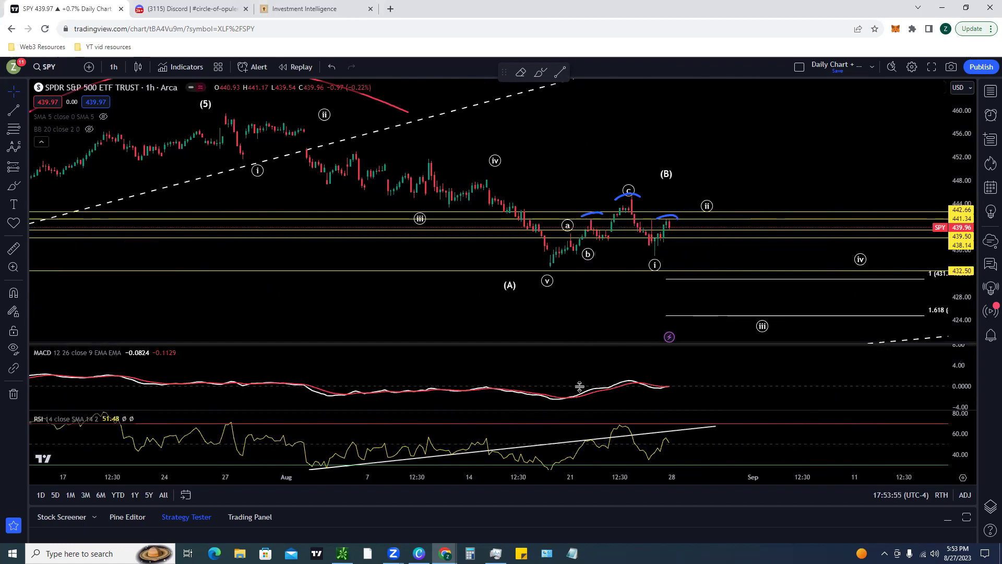
drag(579, 386, 577, 387)
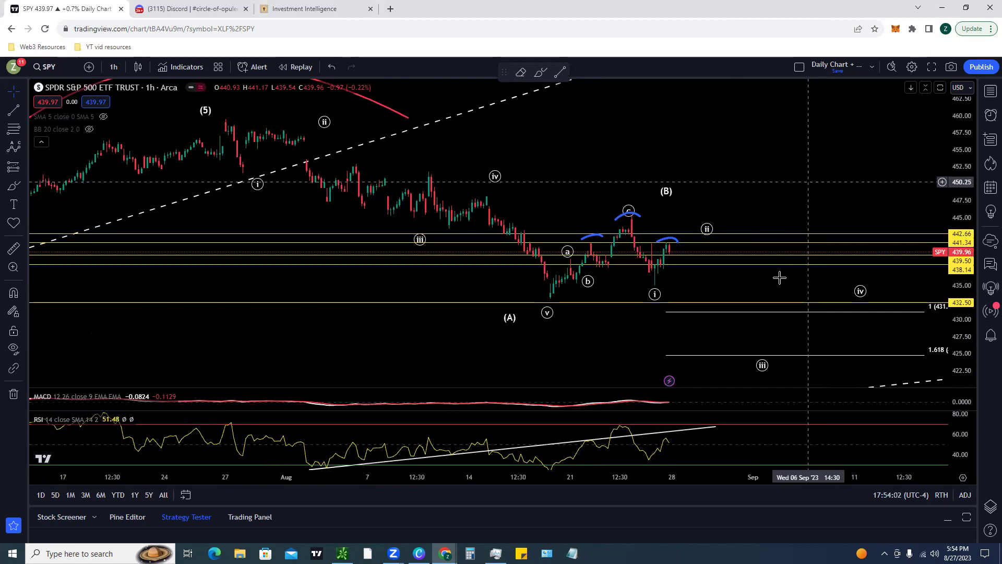
drag(803, 331, 751, 316)
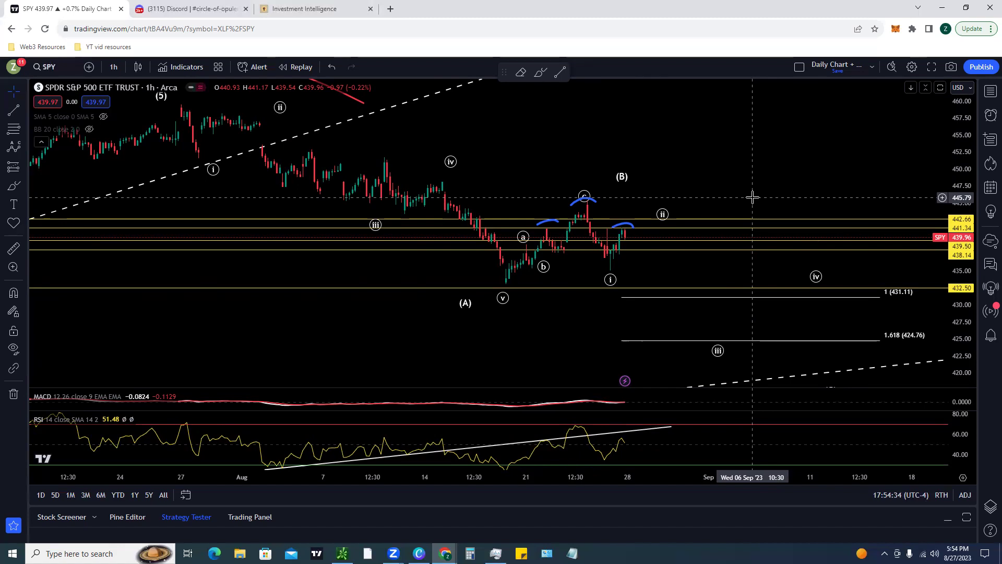
Zoom in on SPY's late-August candles with a stretched price scale.
drag(765, 169, 710, 137)
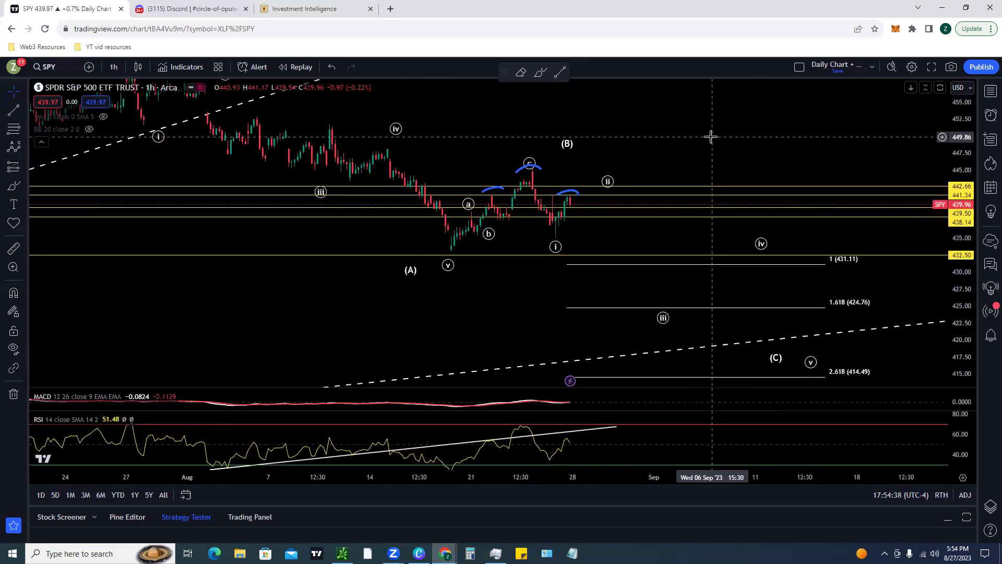
scroll(609, 156, up, 3)
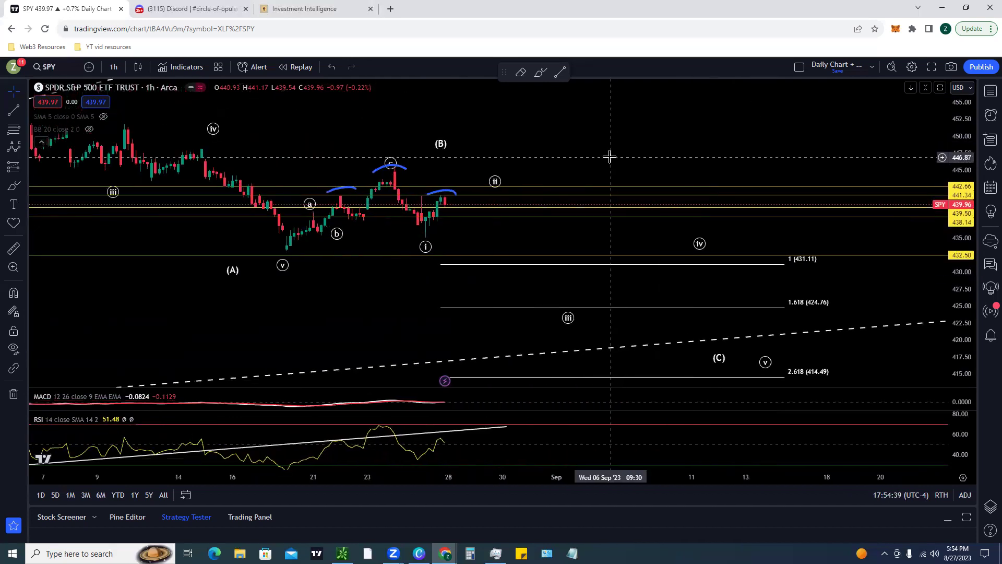
drag(693, 162, 816, 160)
drag(955, 172, 943, 121)
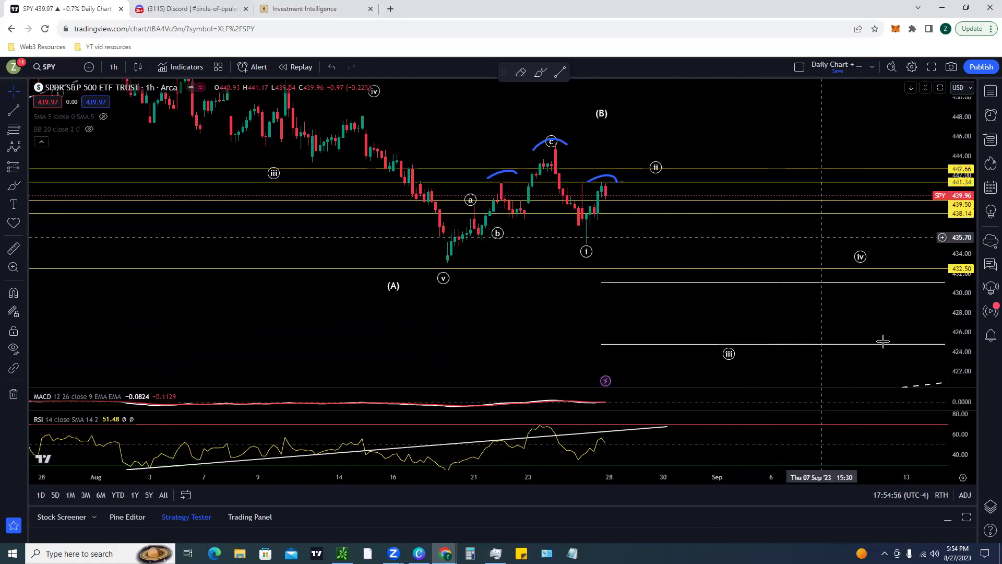
scroll(716, 144, up, 1)
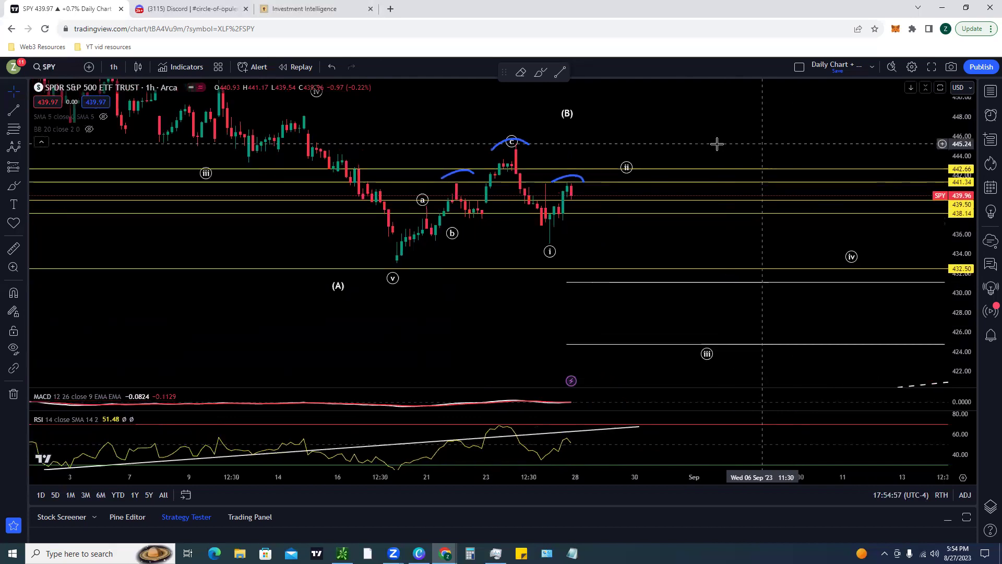
scroll(716, 144, up, 1)
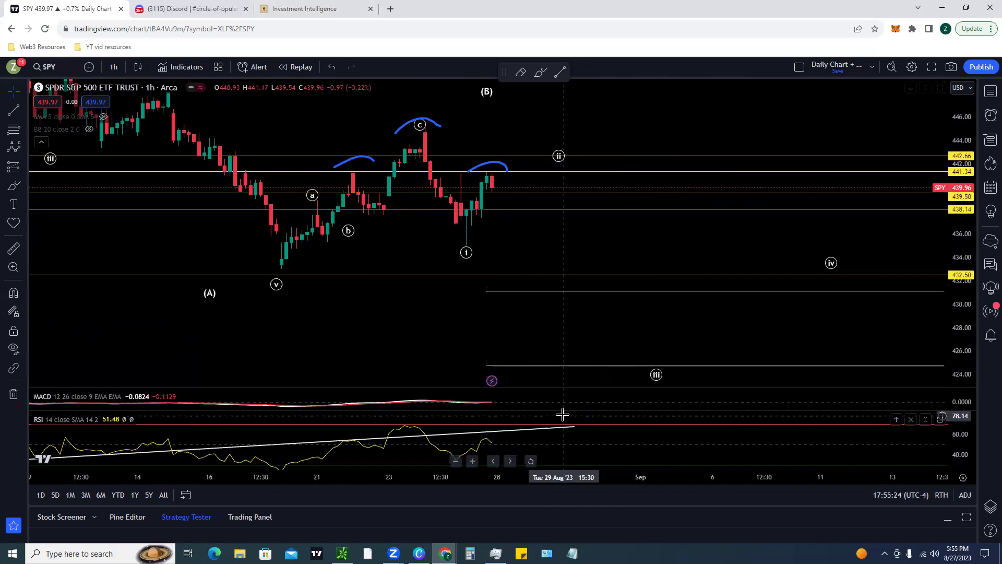
Give MACD more room than RSI with a stretched scale, then switch to the newsletter tab.
drag(563, 438, 563, 453)
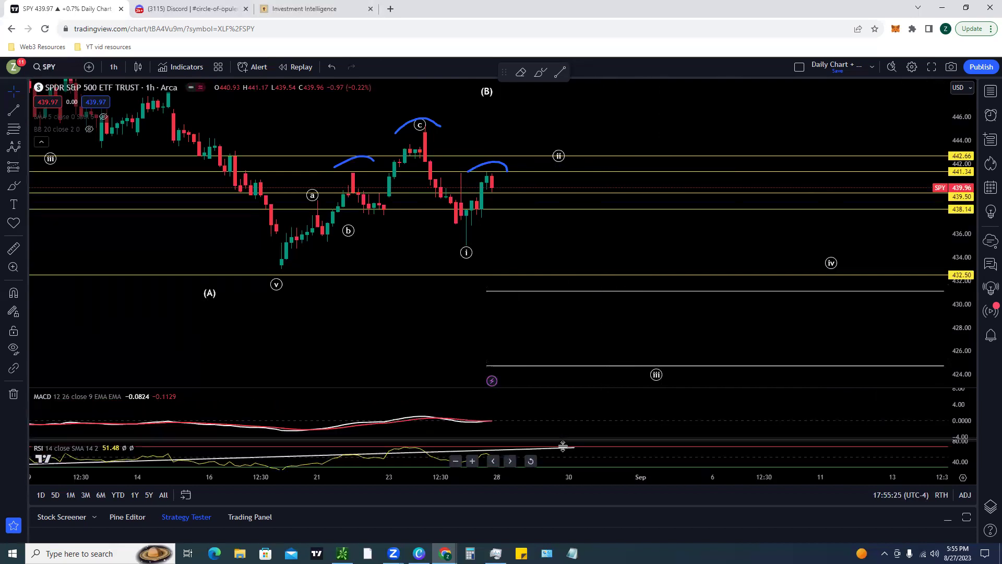
drag(560, 414, 562, 396)
drag(965, 414, 960, 381)
key(ctrl+3)
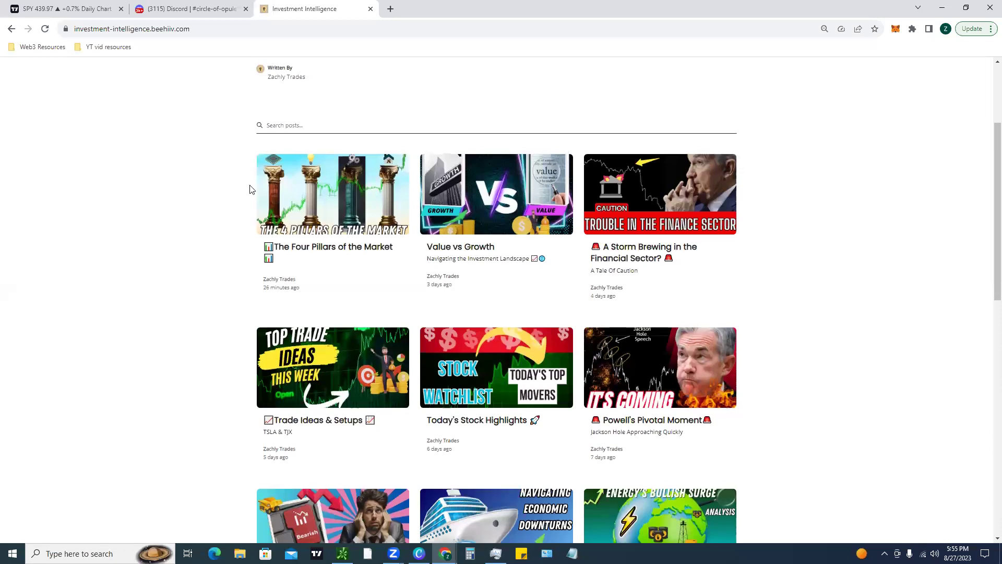
Browse the Investment Intelligence post grid and open 'Powell's Pivotal Moment'.
scroll(253, 190, up, 3)
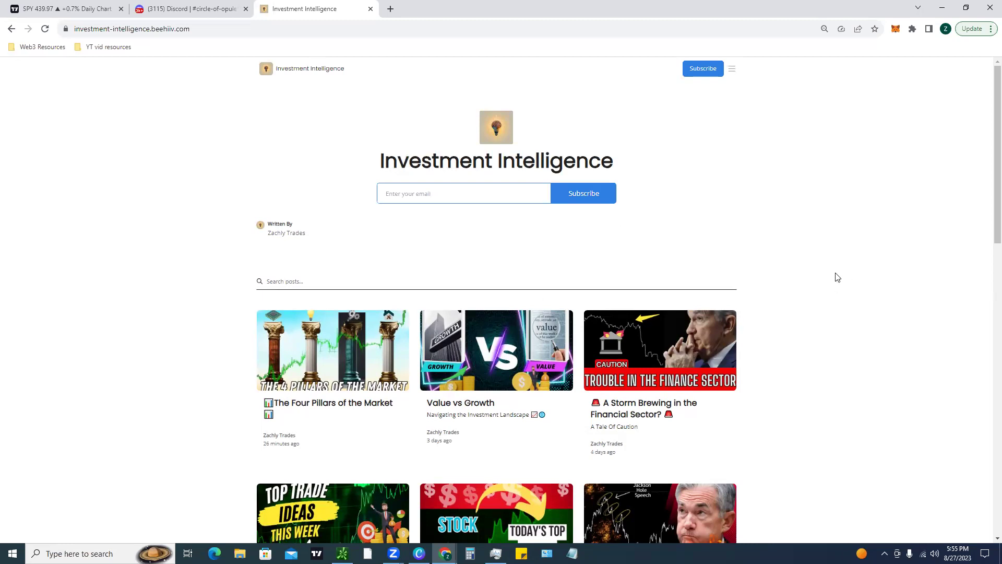
scroll(837, 277, down, 2)
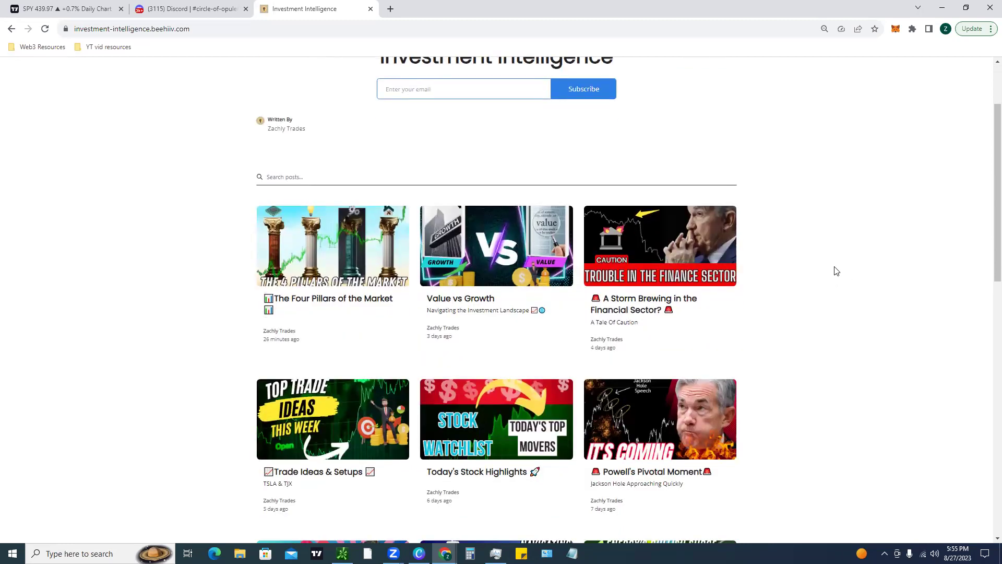
scroll(823, 256, down, 1)
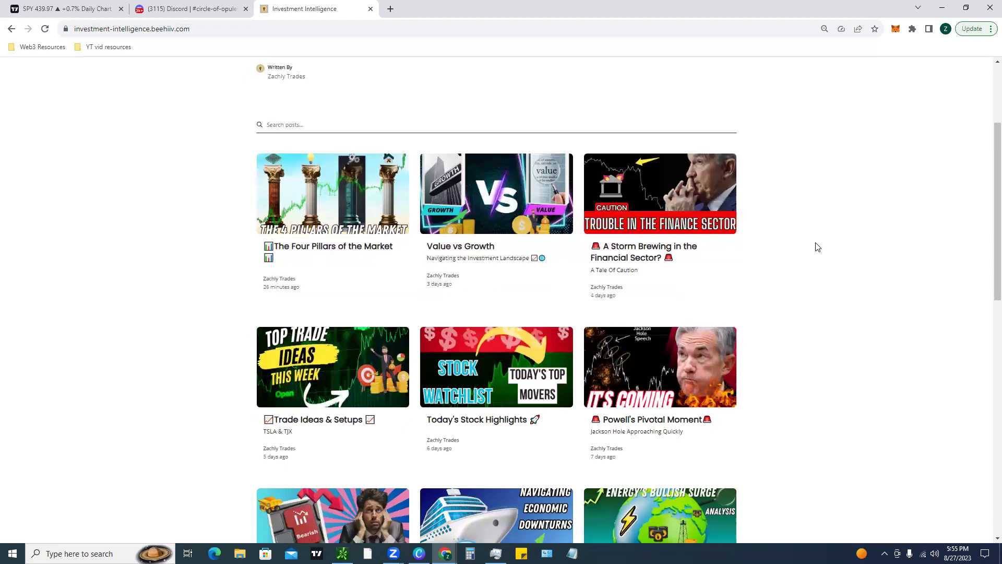
scroll(806, 231, down, 2)
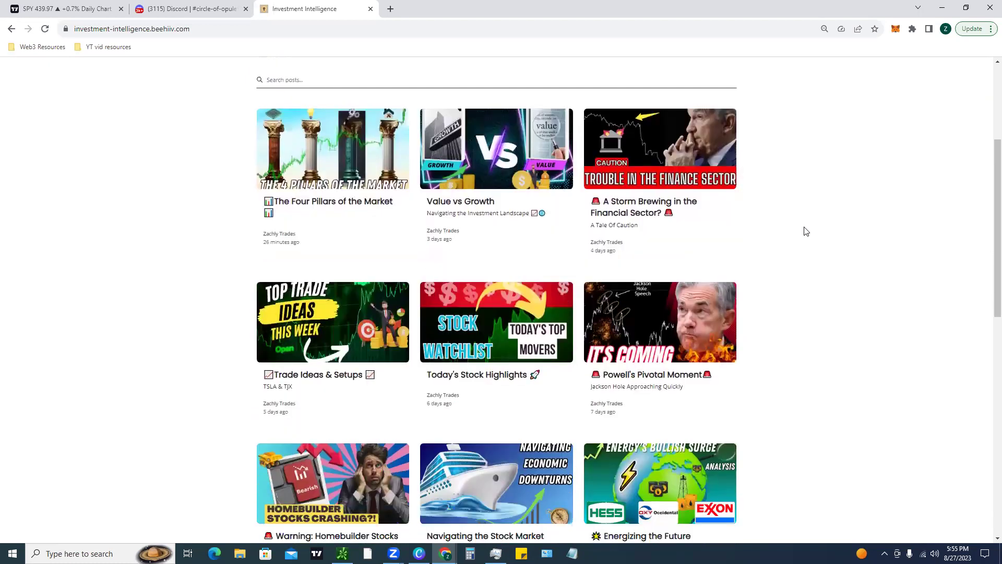
scroll(793, 251, up, 2)
scroll(783, 244, down, 3)
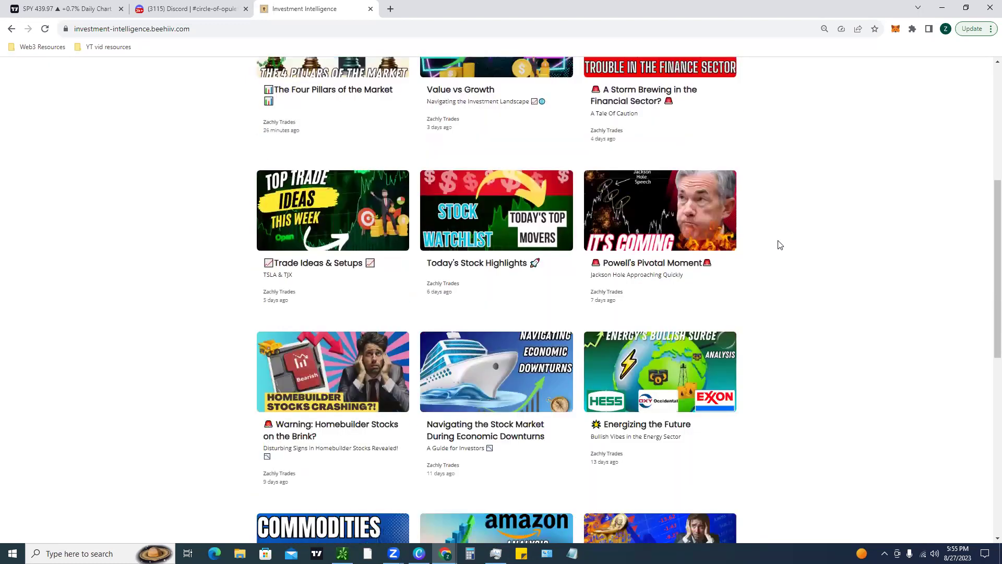
click(672, 223)
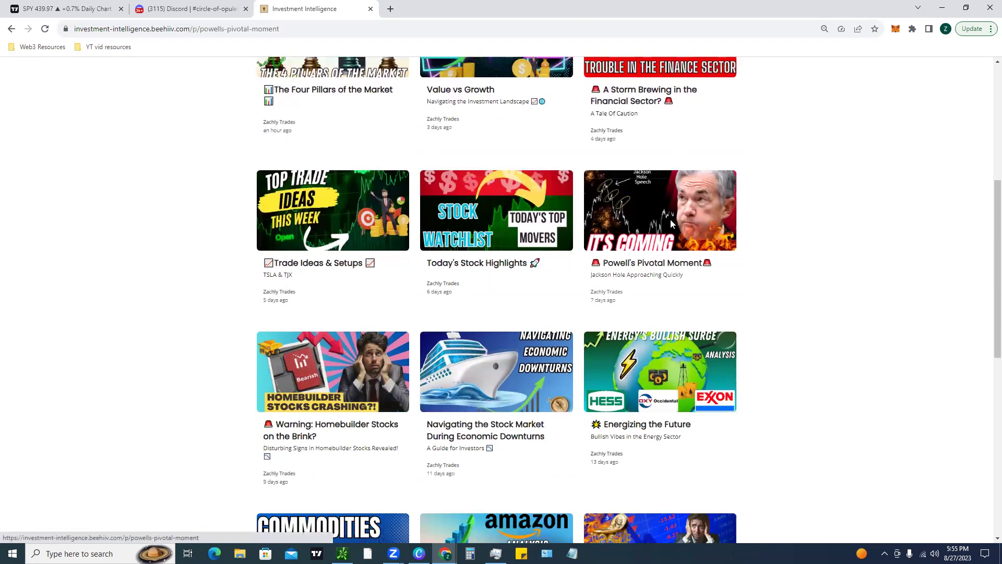
Zoom the Powell's Pivotal Moment article page in two levels.
scroll(673, 228, down, 1)
scroll(667, 233, up, 1)
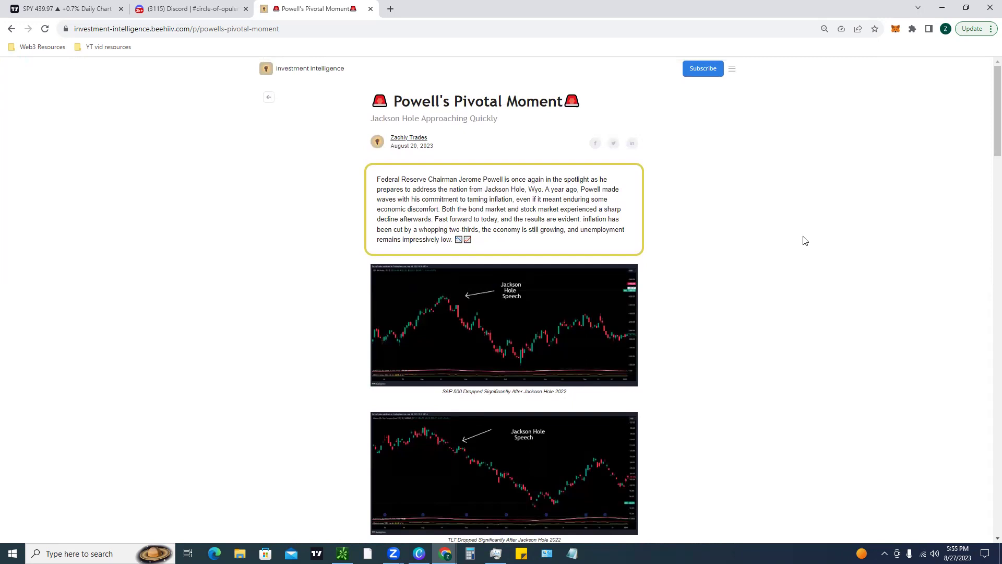
key(ctrl+plus)
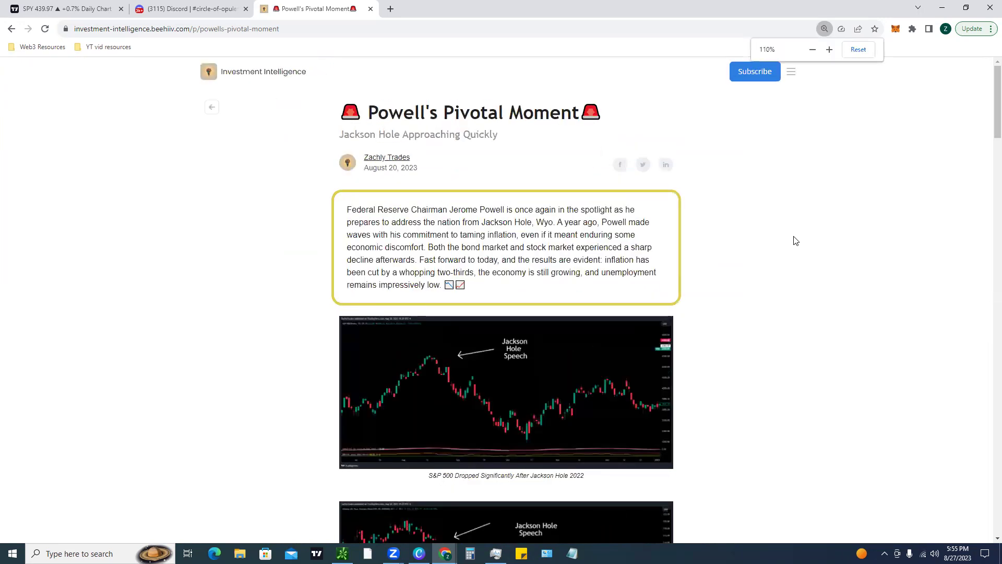
key(ctrl+plus)
Read down to the Treasury yields and 30-10 spread section, then return to the SPY chart.
scroll(801, 222, down, 2)
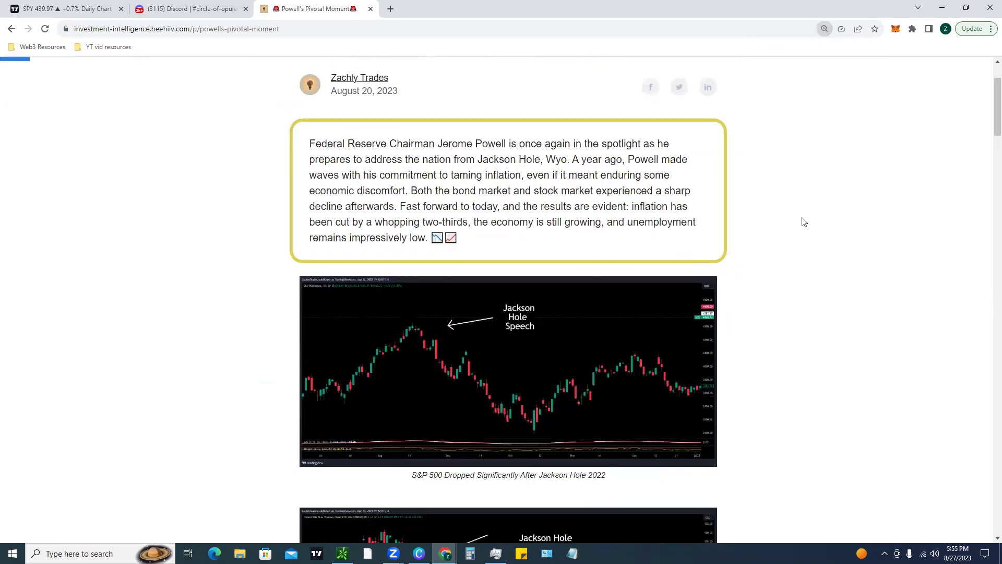
scroll(804, 222, down, 12)
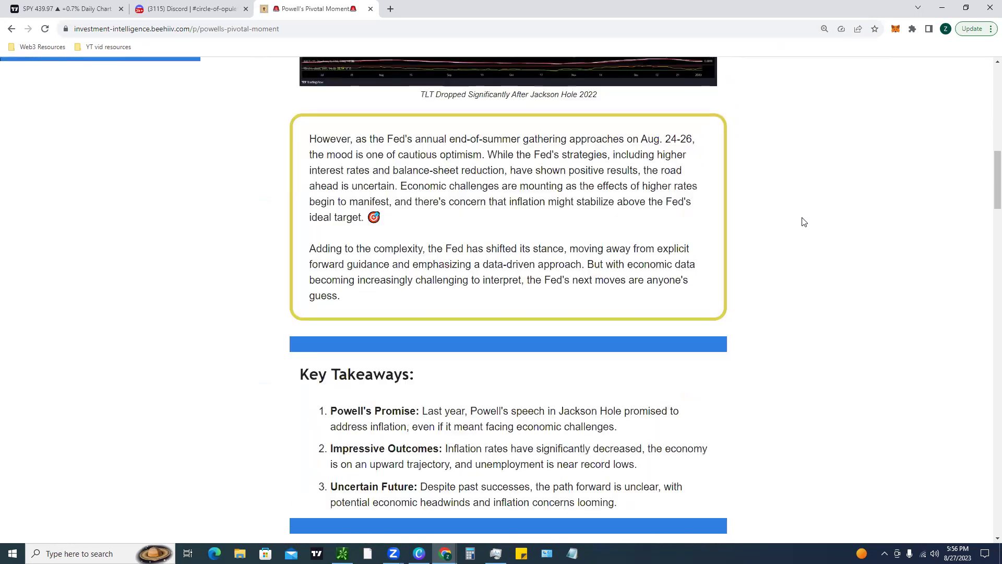
scroll(803, 222, down, 10)
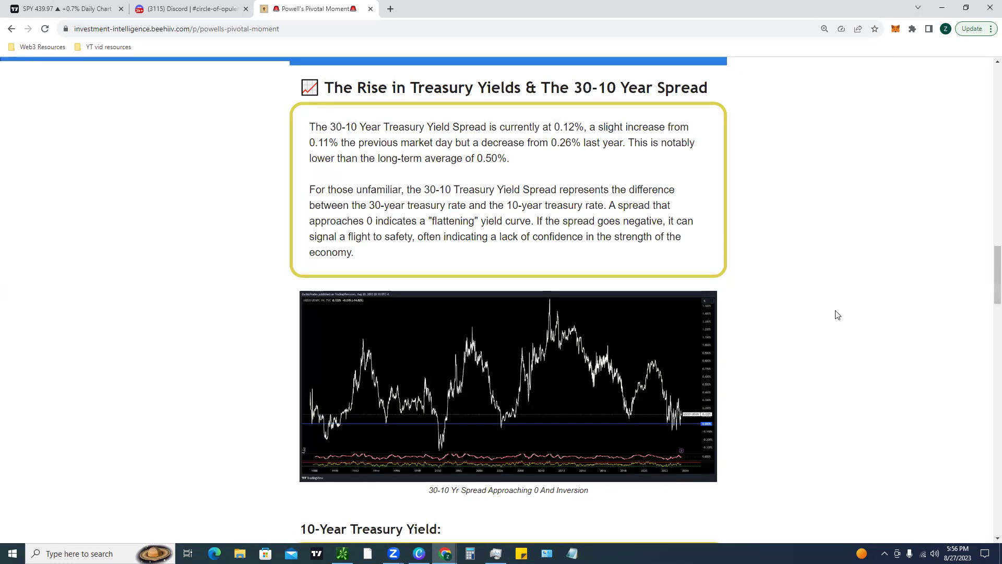
scroll(837, 314, down, 2)
scroll(756, 317, up, 3)
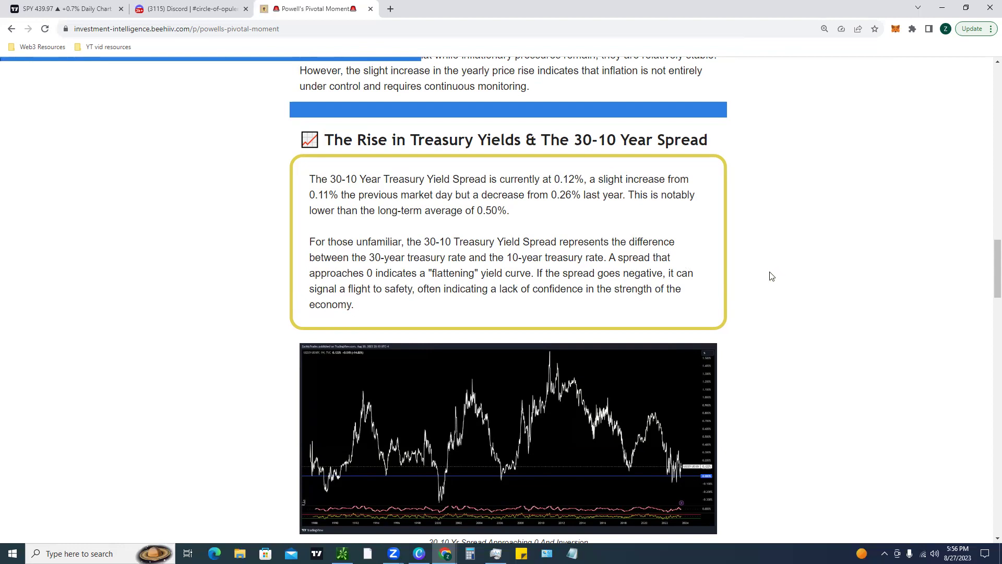
scroll(769, 273, down, 3)
scroll(731, 351, up, 5)
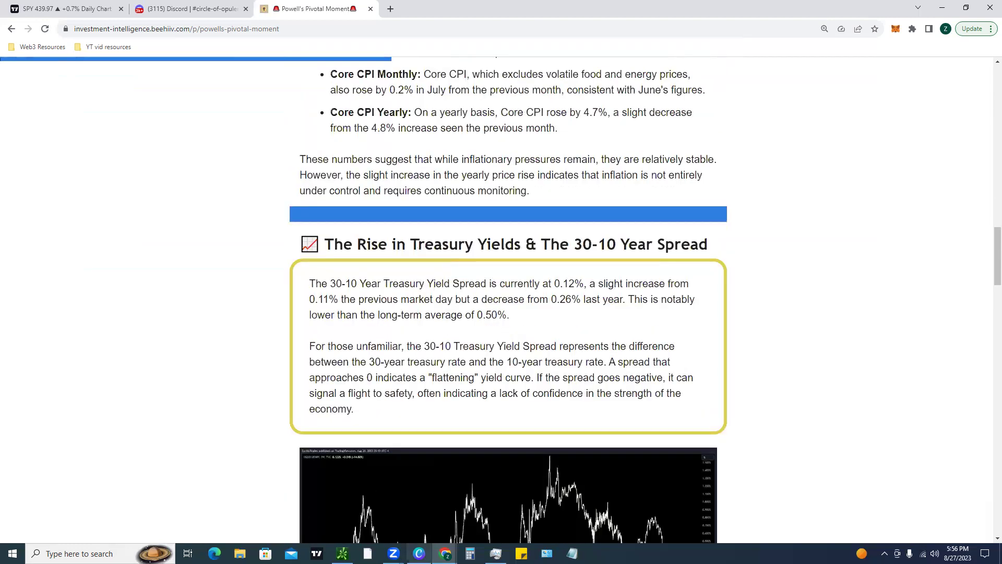
click(78, 9)
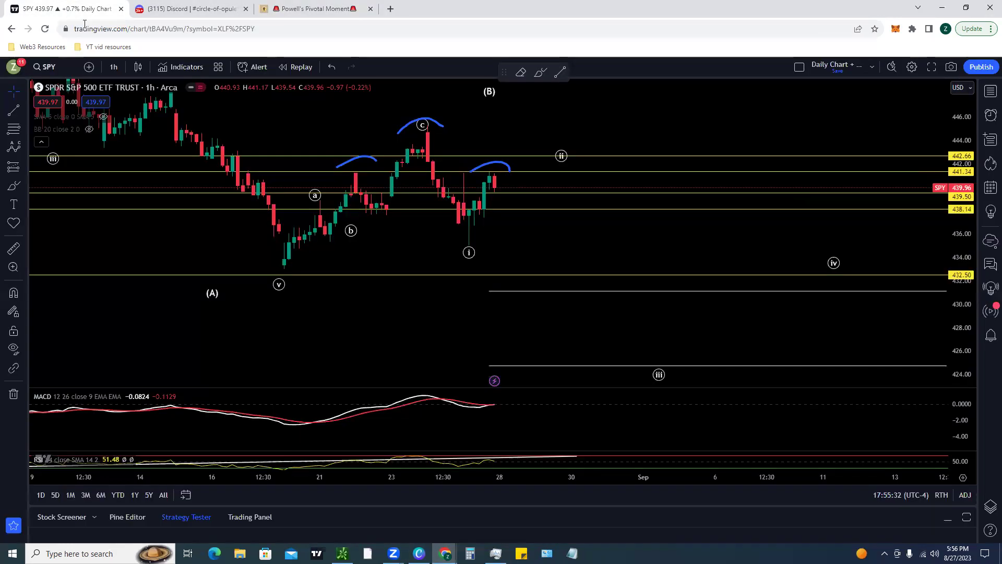
Set the chart to daily and load the US30Y-US10Y spread symbol.
click(113, 67)
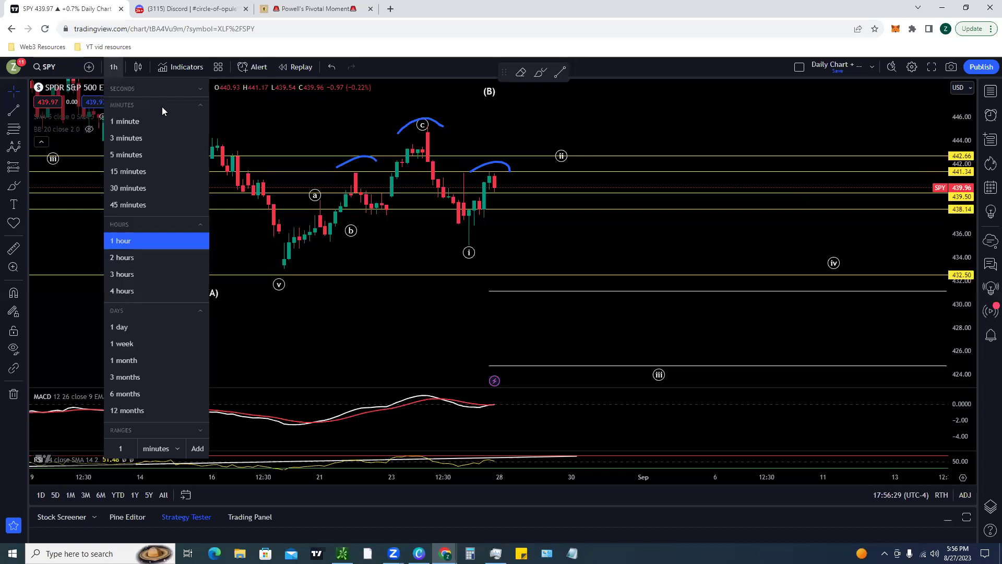
click(130, 330)
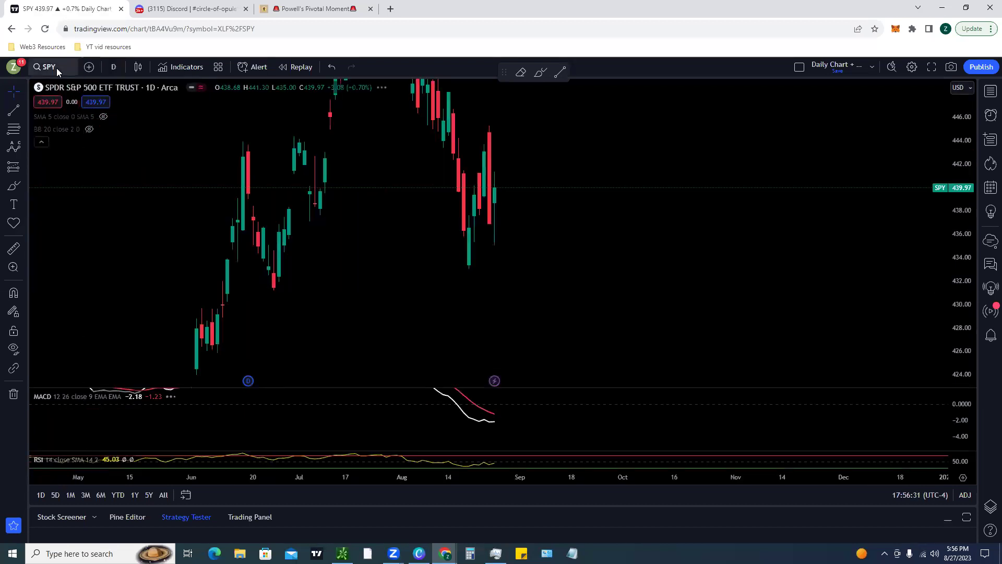
click(47, 66)
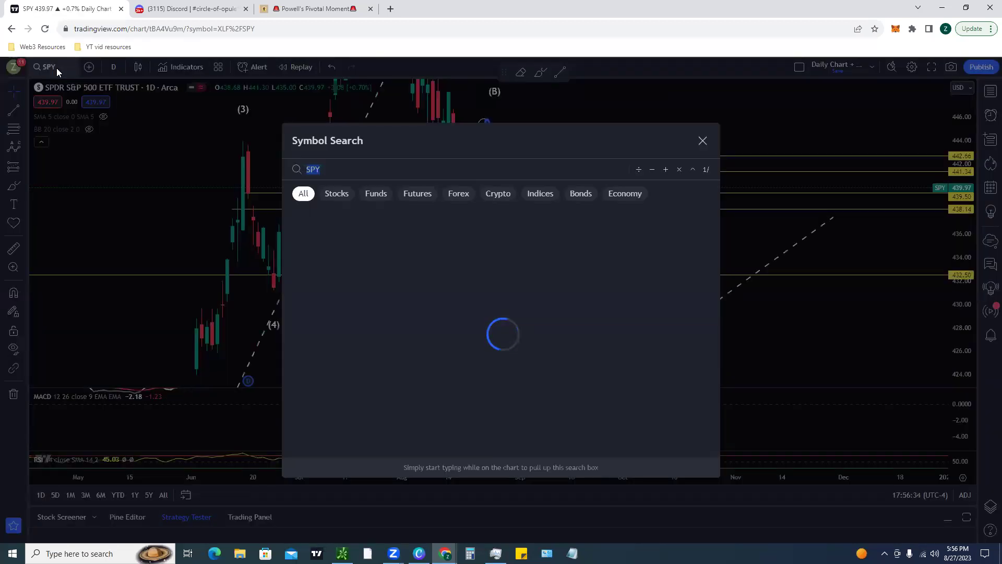
text(US30)
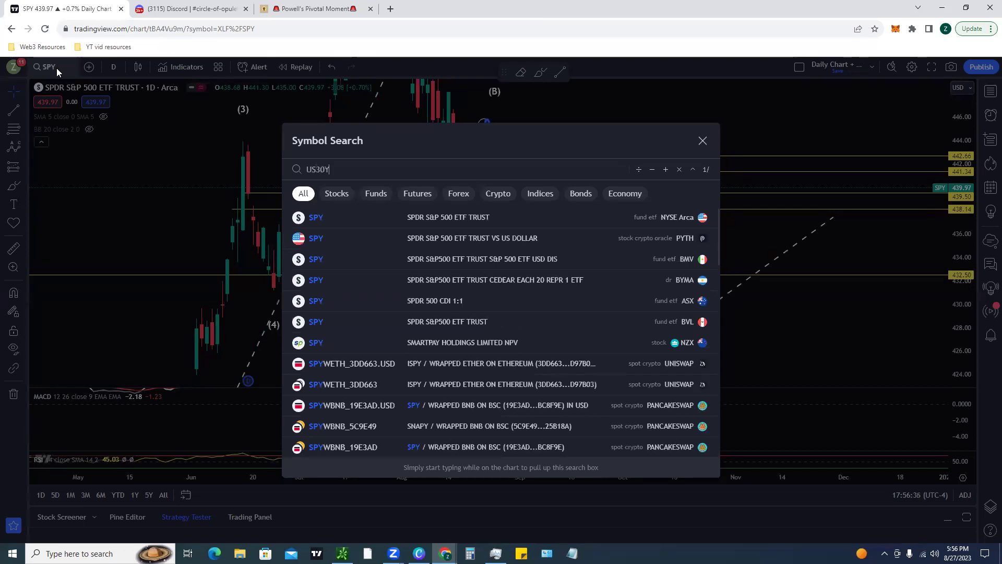
text(Y-US10Y)
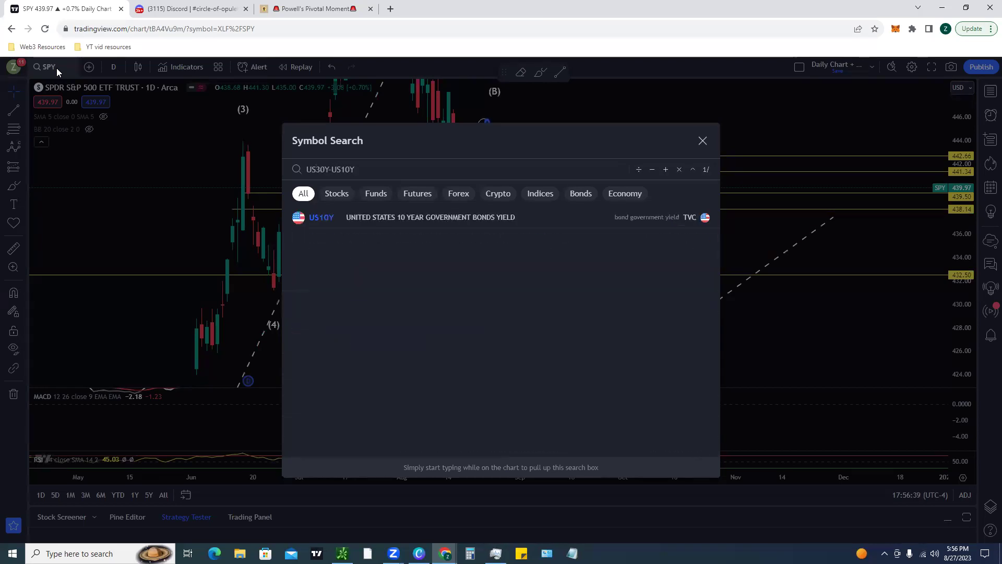
key(Return)
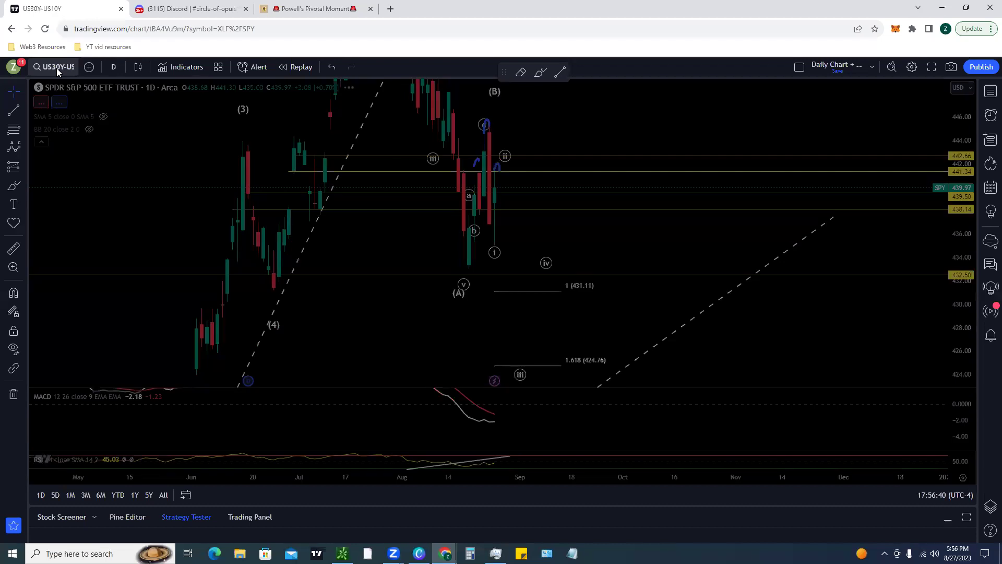
Show the spread as a weekly line chart zoomed out to about 2015.
click(138, 66)
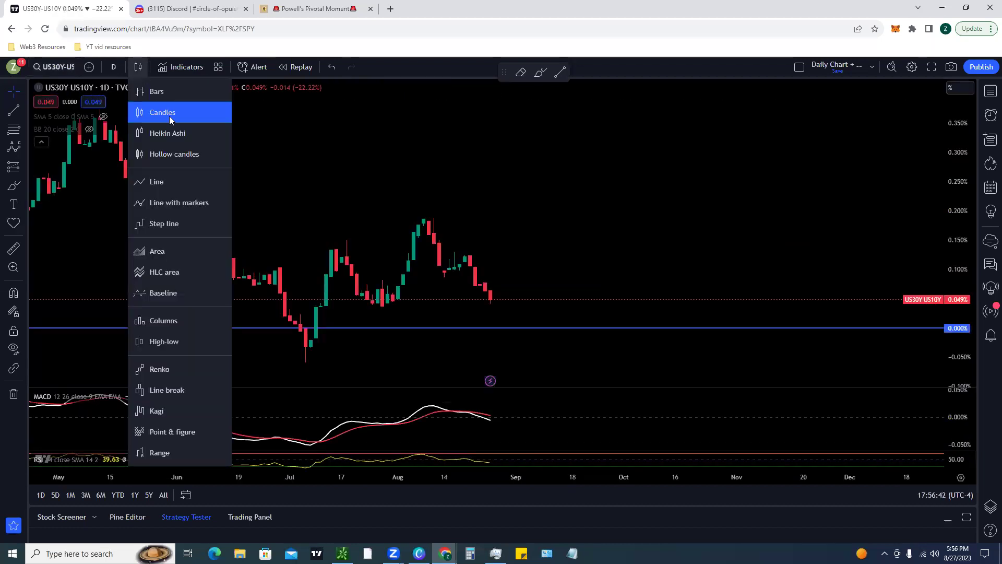
click(173, 184)
click(113, 67)
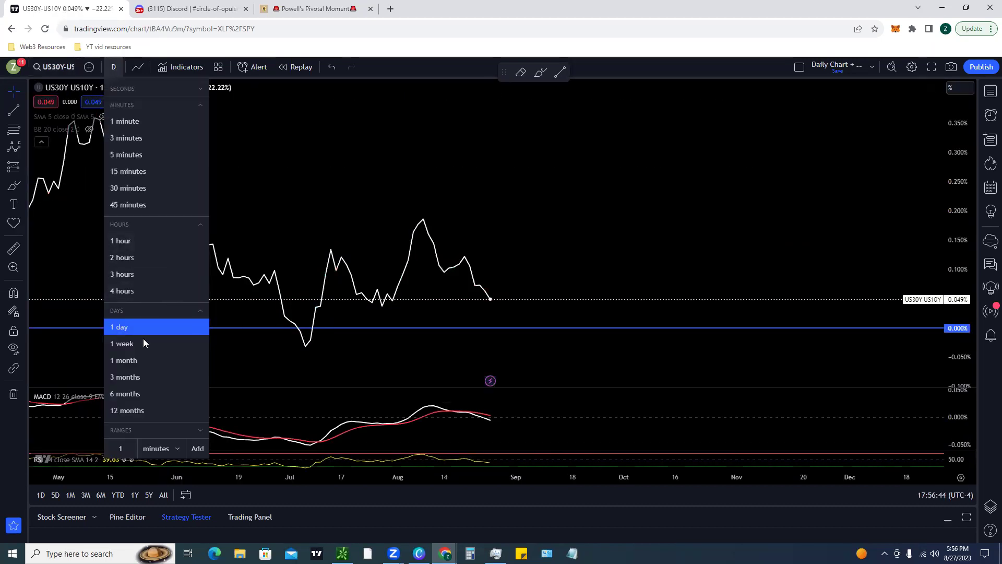
click(143, 344)
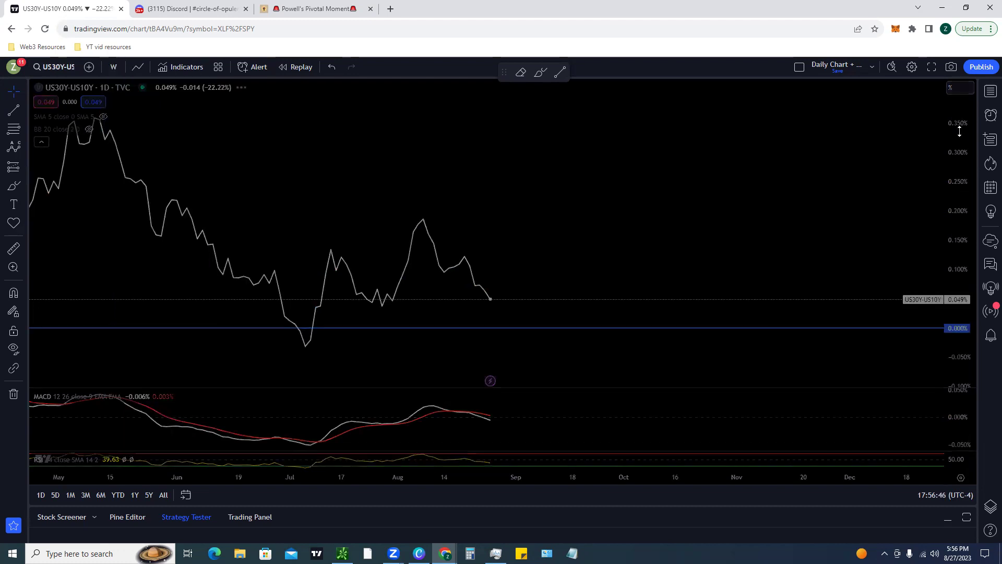
scroll(892, 331, down, 6)
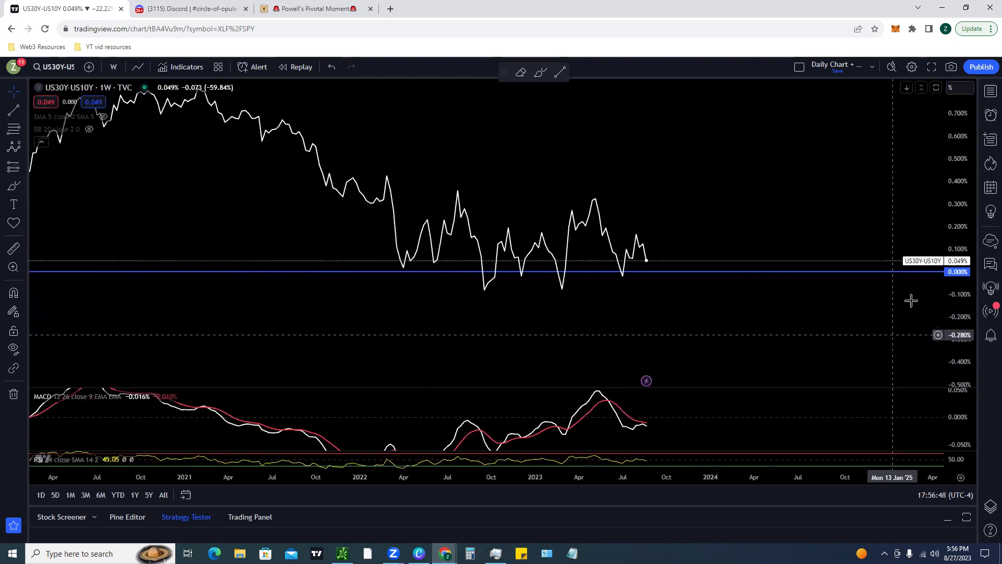
scroll(845, 214, down, 4)
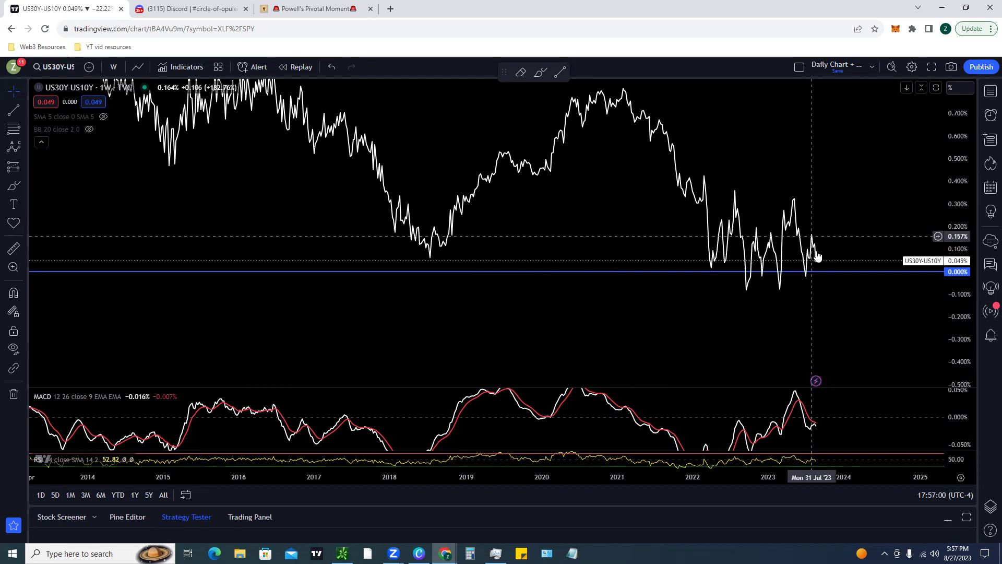
drag(834, 217, 812, 251)
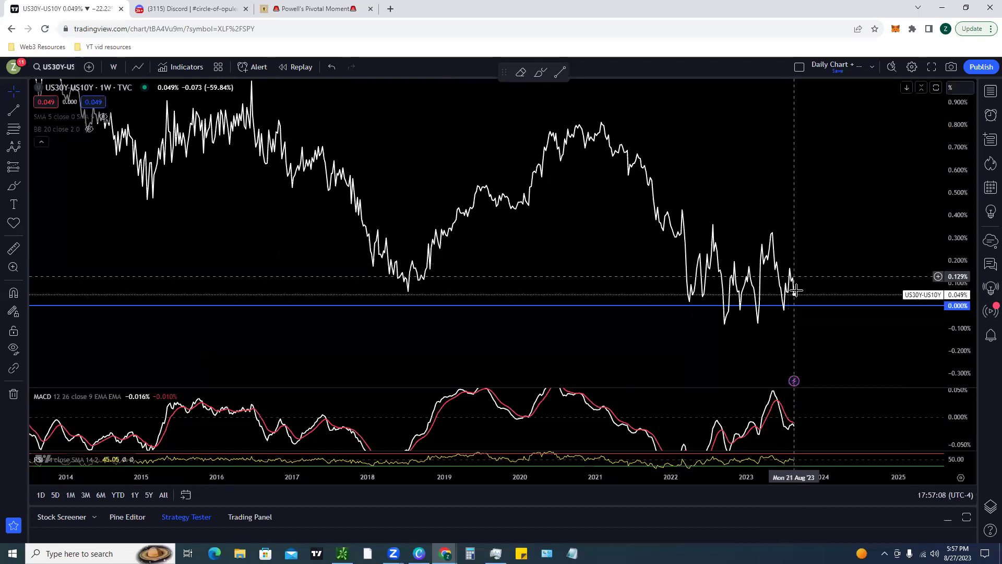
scroll(830, 266, up, 5)
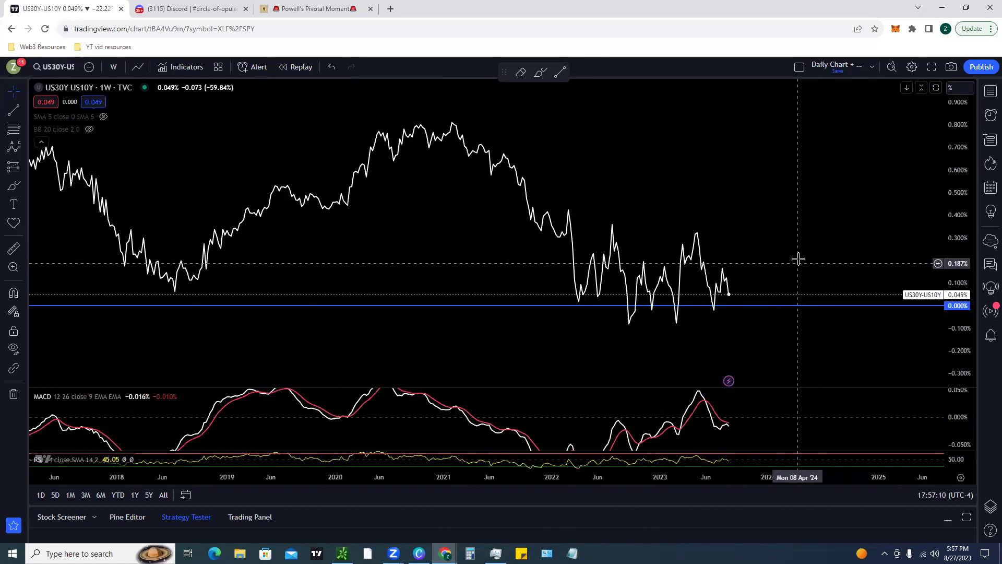
scroll(799, 259, down, 4)
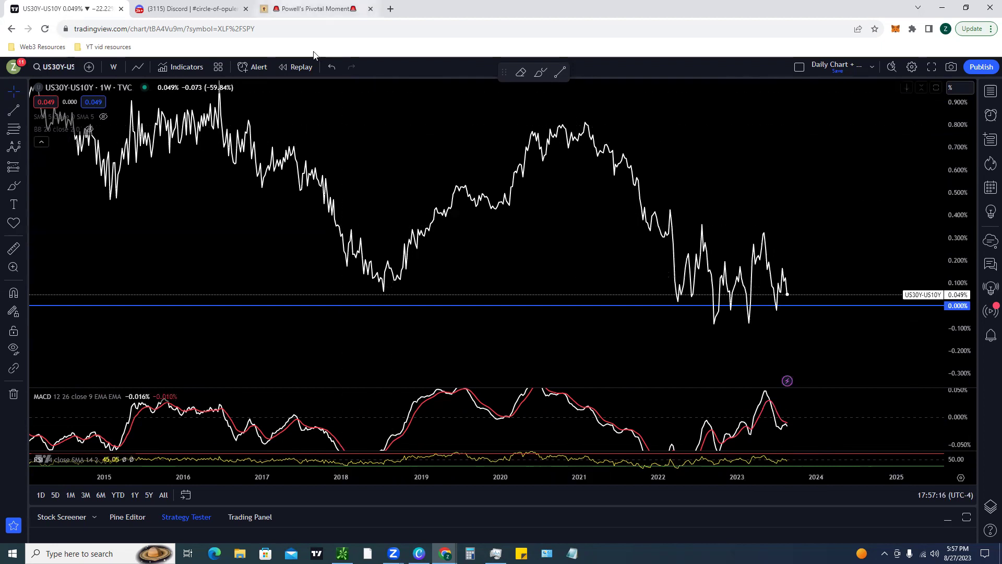
Zoom the Powell article back out, go back to the Investment Intelligence homepage and browse its posts.
click(313, 9)
key(ctrl+minus)
key(ctrl+minus)
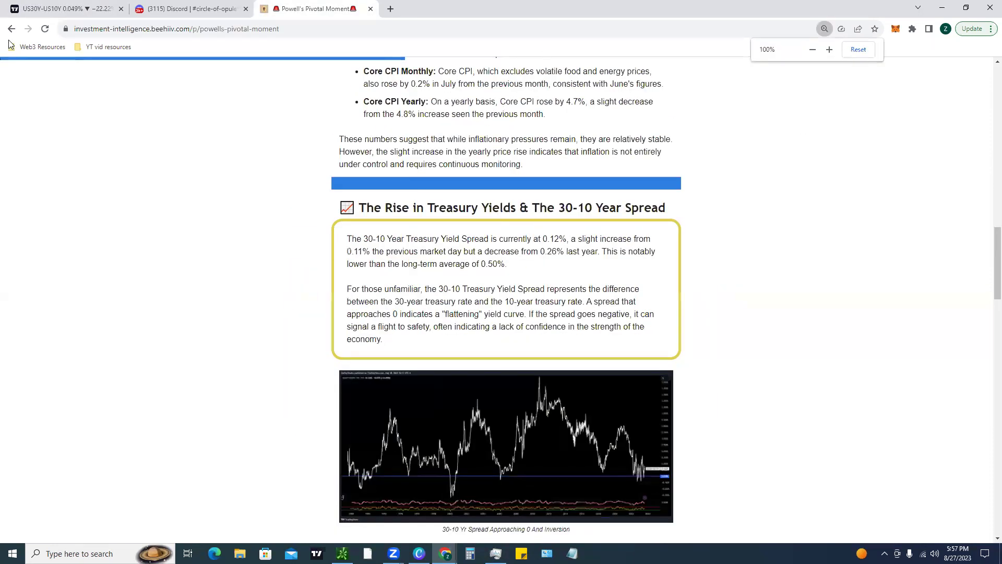
click(11, 30)
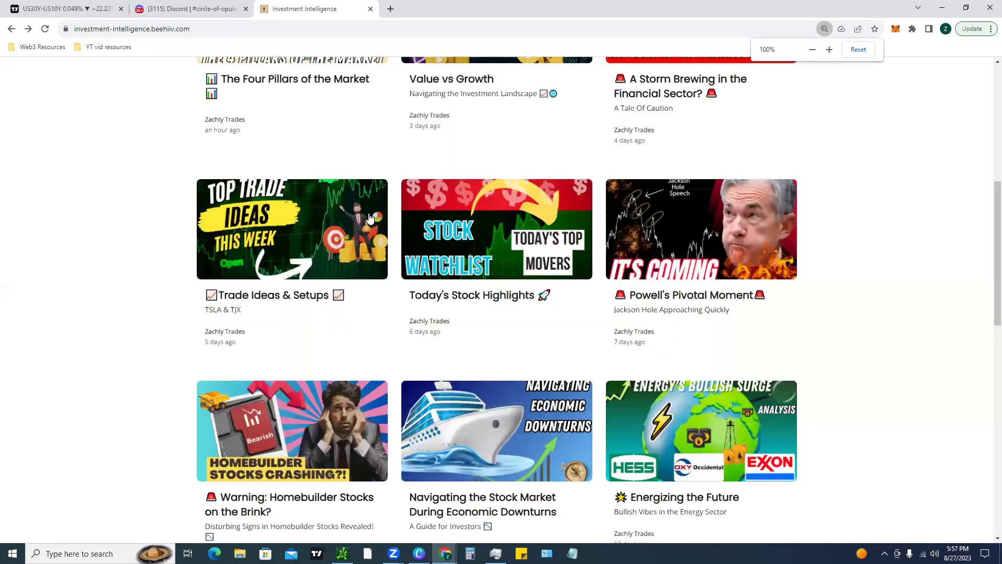
scroll(299, 198, down, 4)
scroll(650, 301, down, 2)
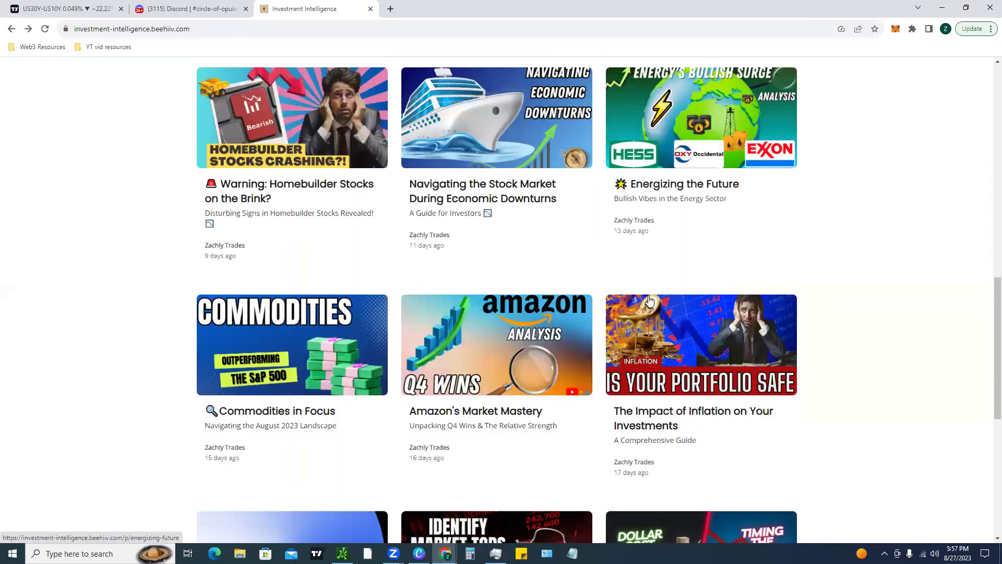
scroll(831, 227, up, 8)
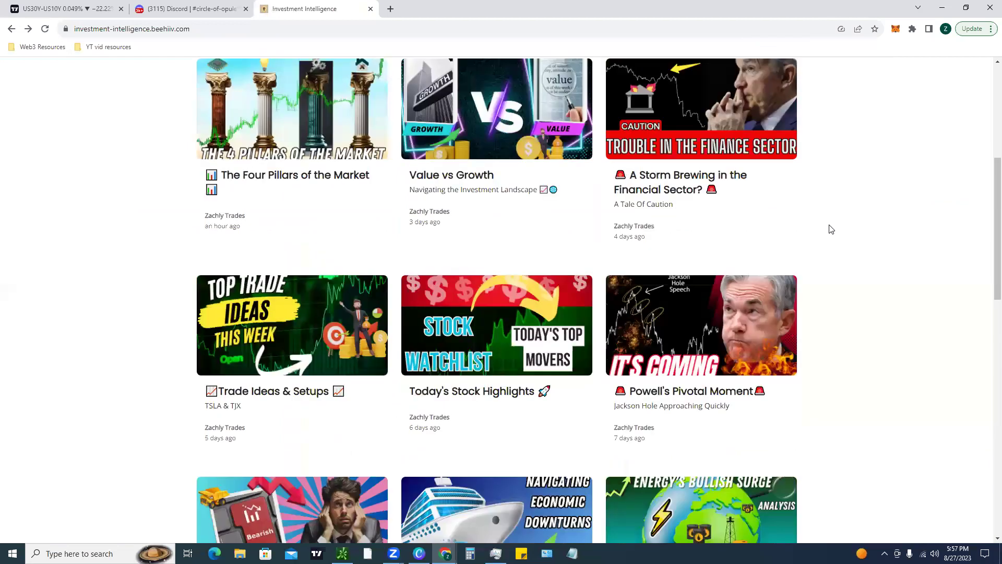
scroll(888, 281, down, 8)
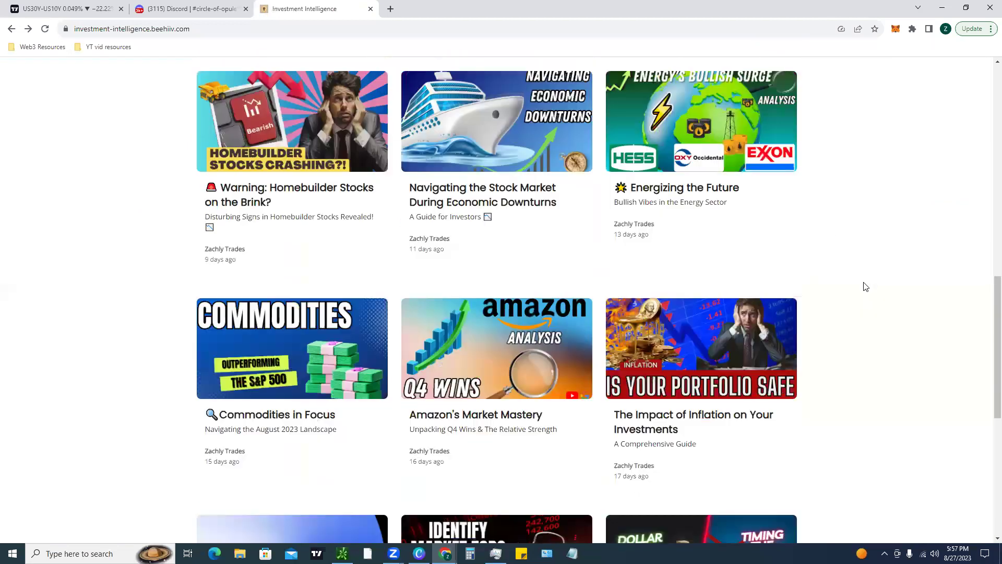
scroll(814, 245, down, 1)
Return to the chart, set the interval to 1 day and load DXY.
click(59, 9)
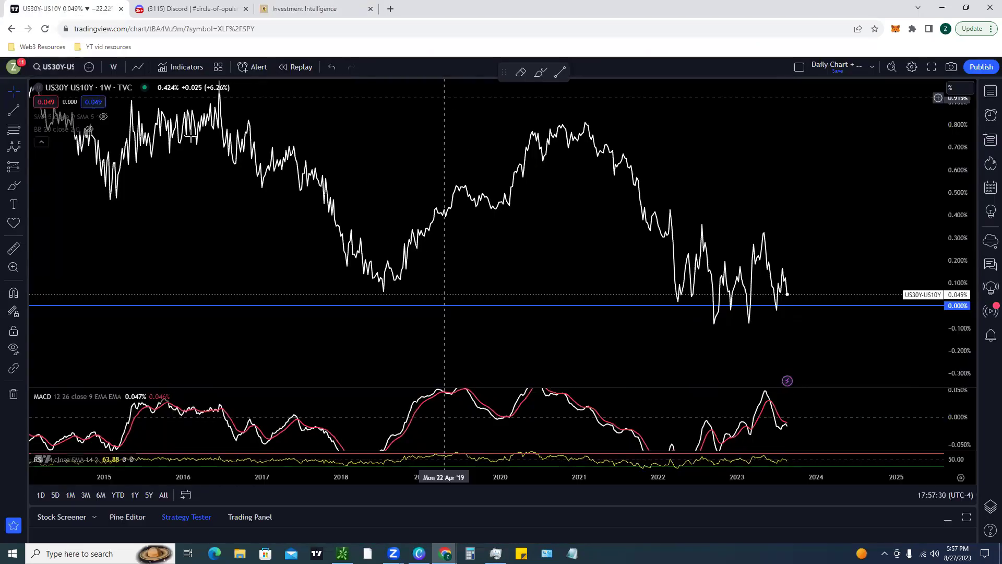
click(113, 68)
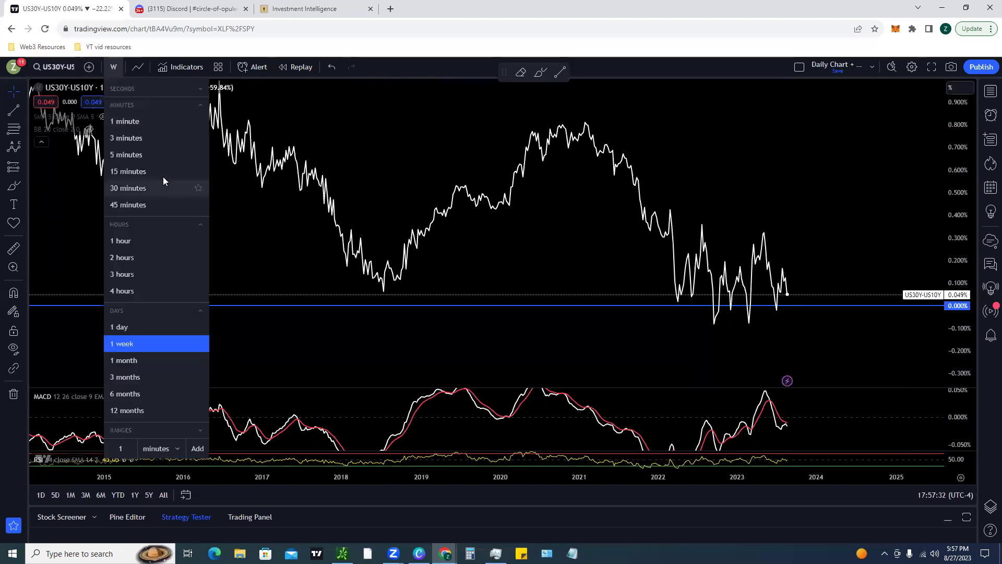
click(160, 329)
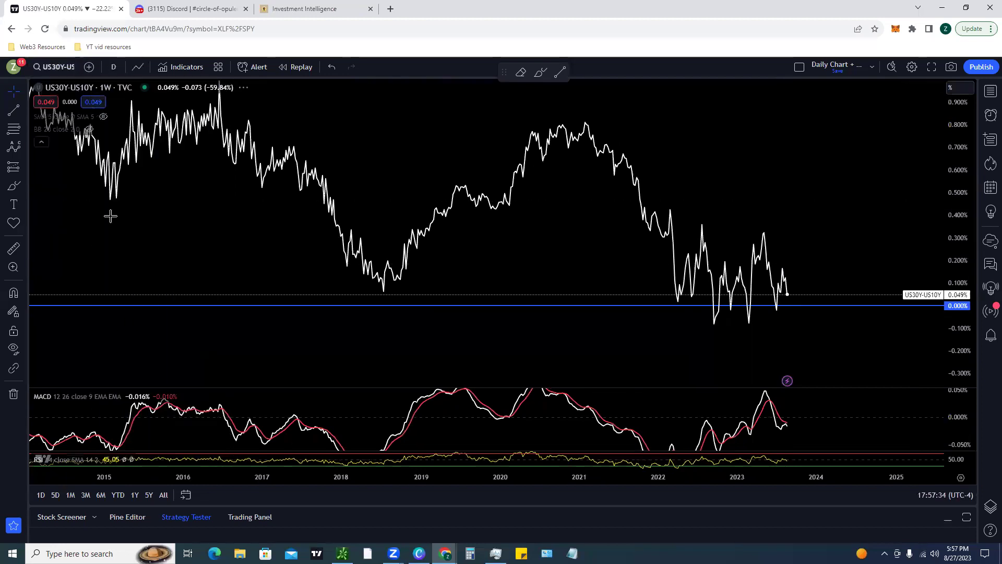
click(58, 68)
text(DXY)
key(Return)
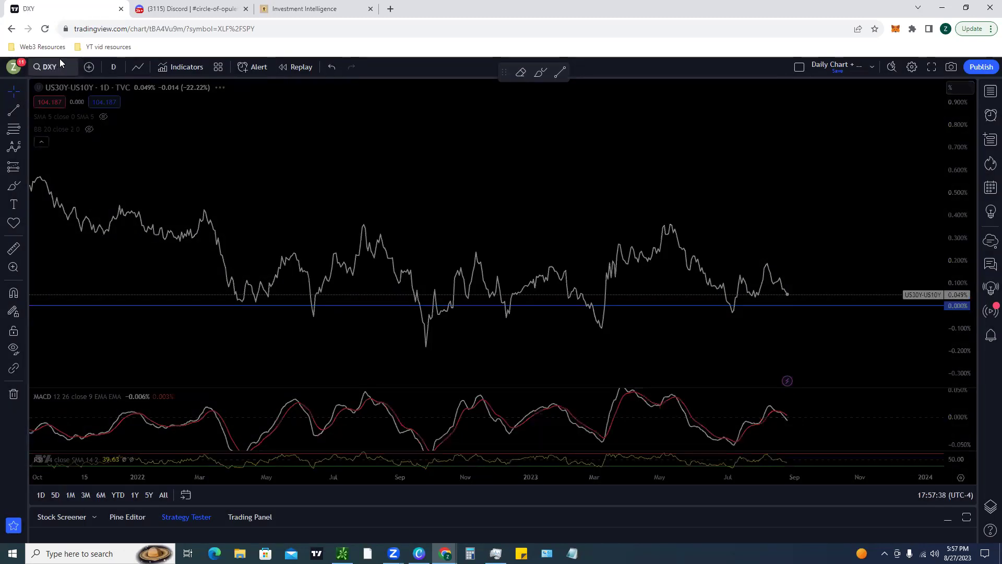
Compare VIX against DXY, hide drawings, and show DXY as zoomed-in candles.
click(89, 67)
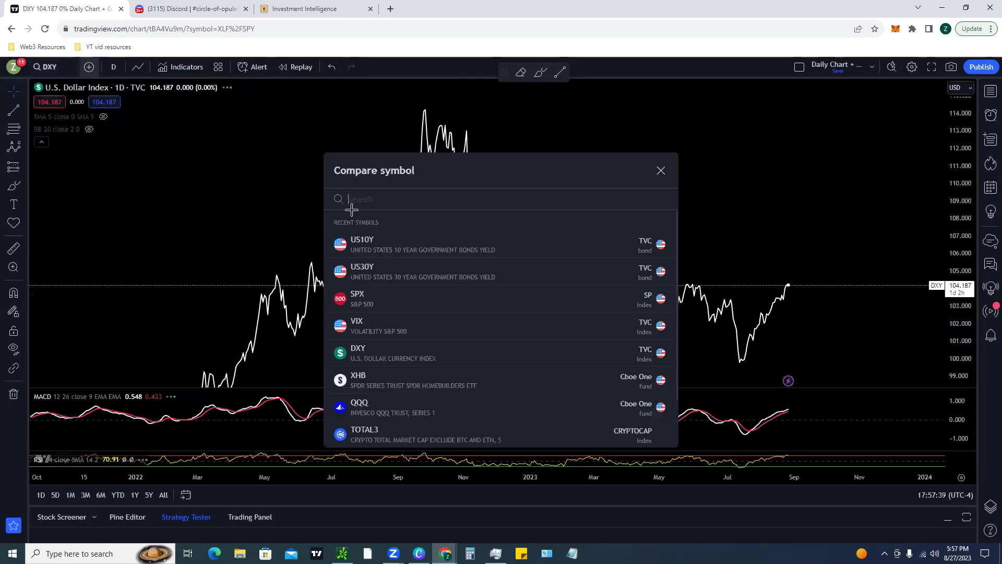
text(VIX)
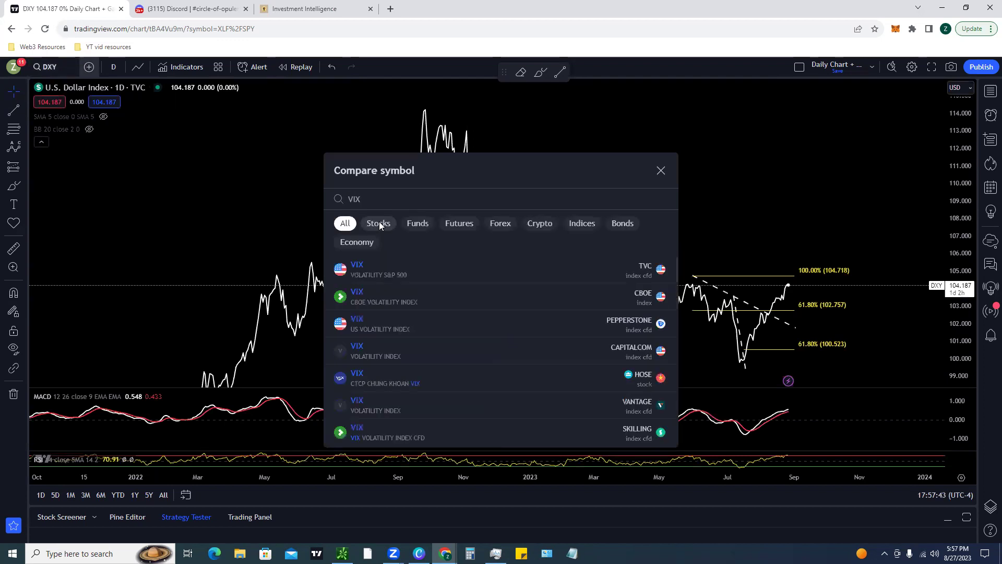
key(Return)
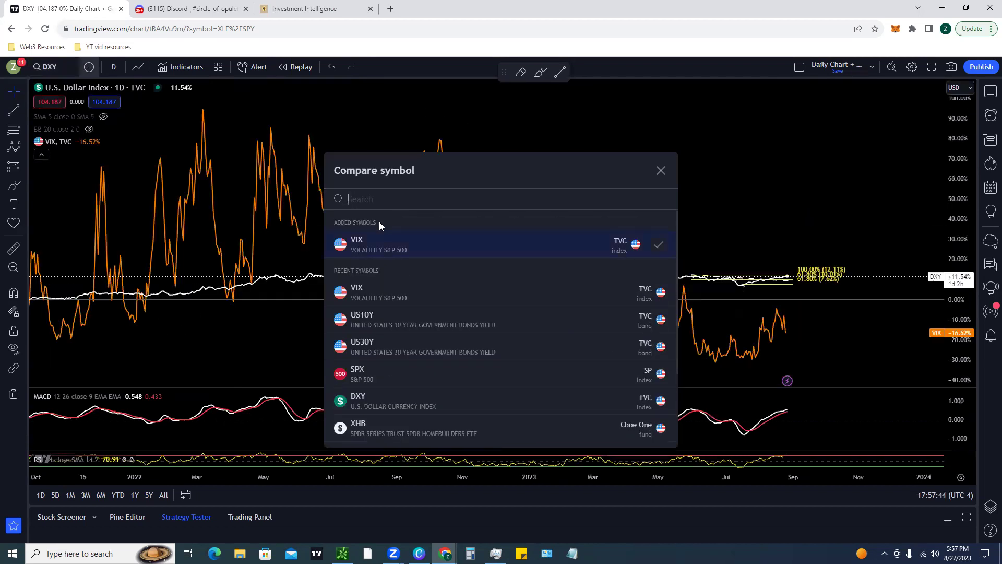
click(660, 171)
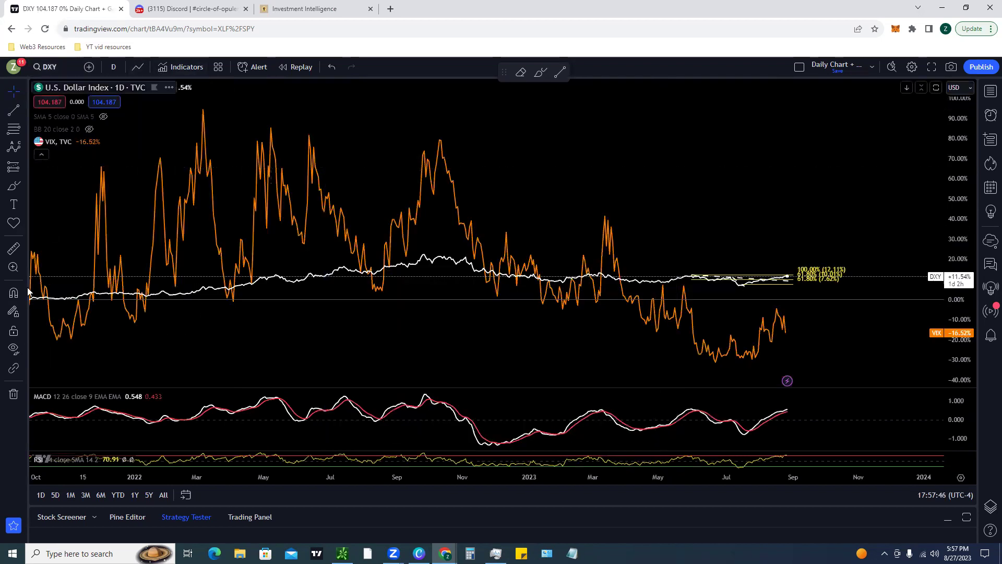
click(14, 349)
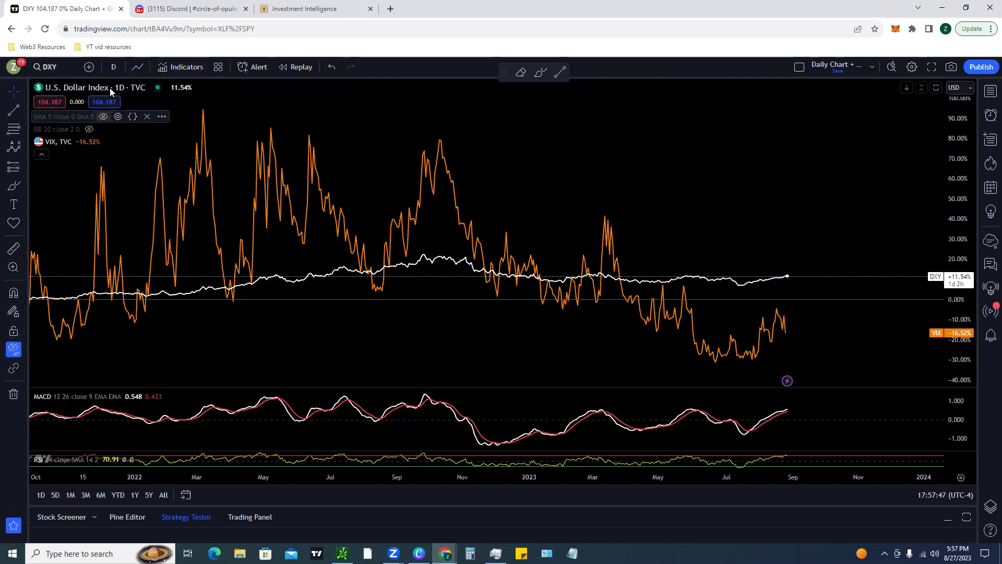
click(138, 67)
click(182, 112)
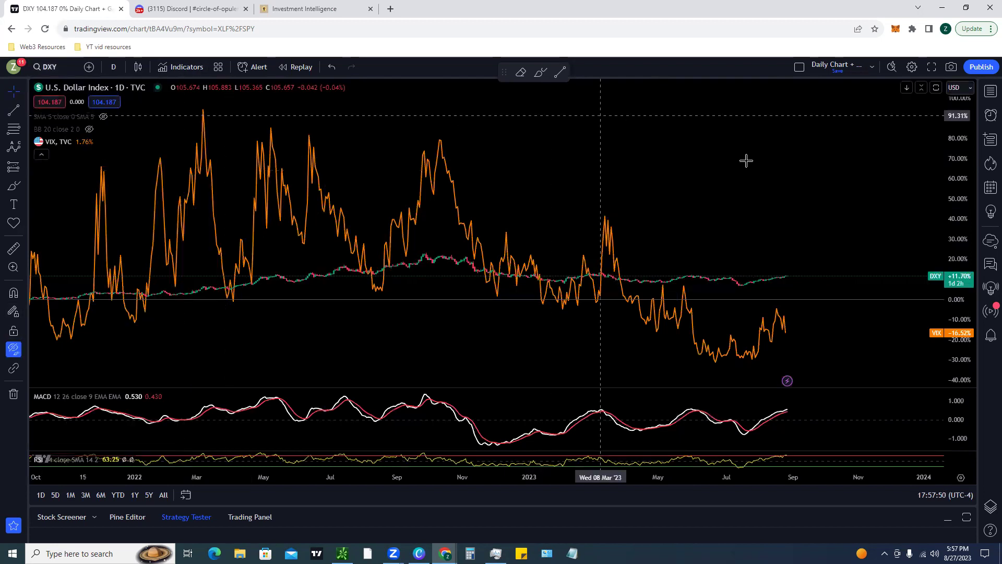
scroll(740, 186, up, 4)
scroll(734, 186, up, 3)
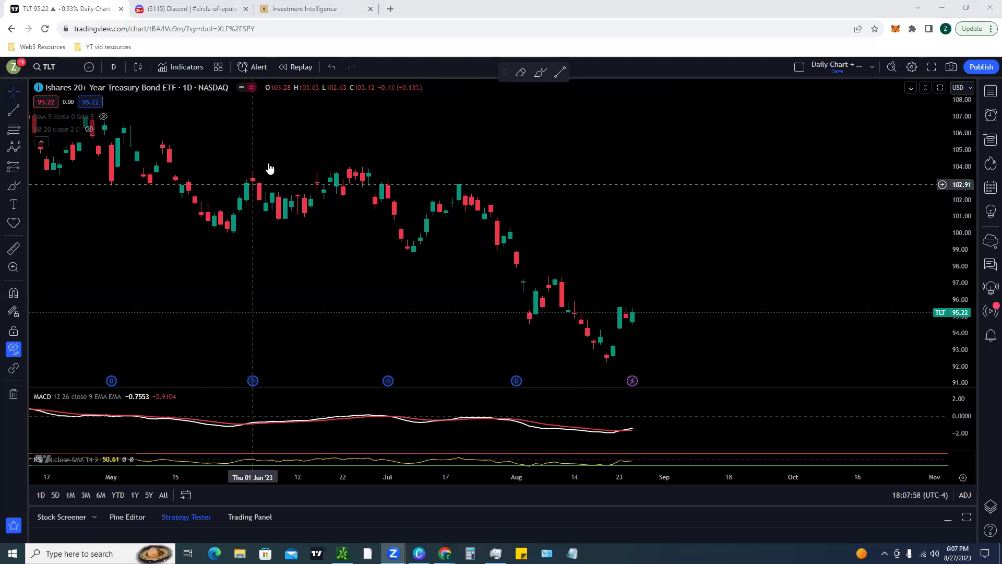
Overlay the ICE BofAML MOVE index as a comparison line on daily TLT.
click(88, 66)
text(MOVEE)
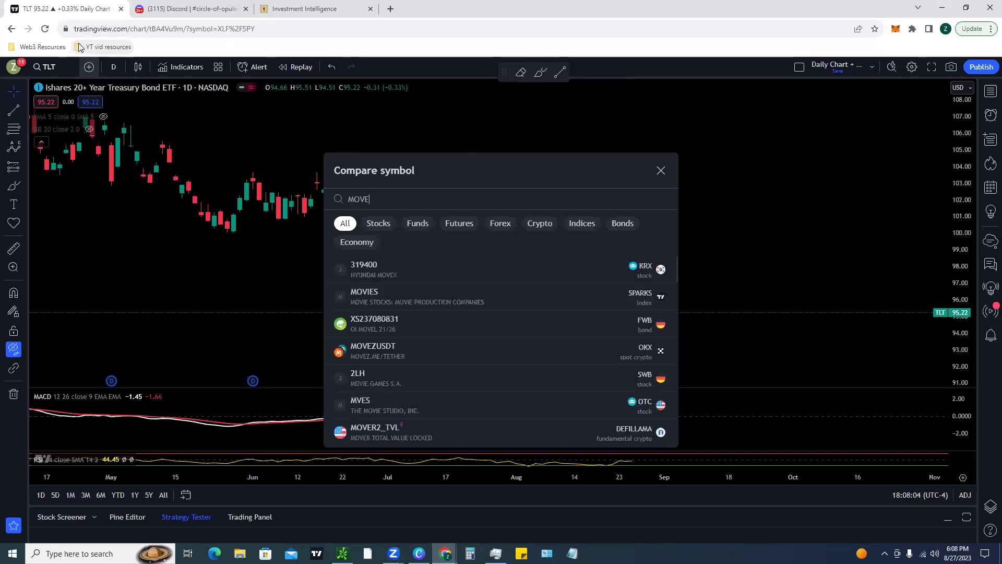
click(476, 270)
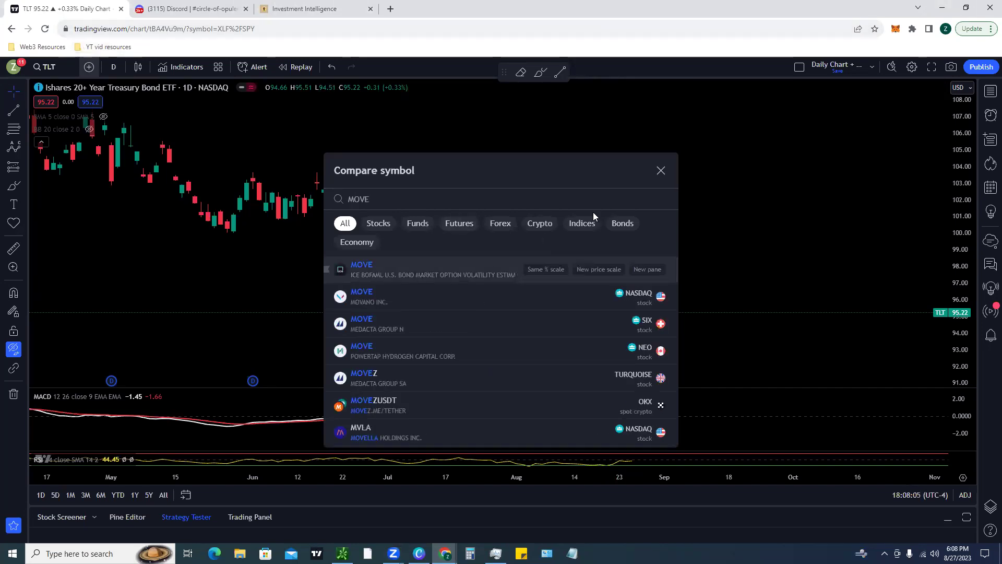
click(660, 172)
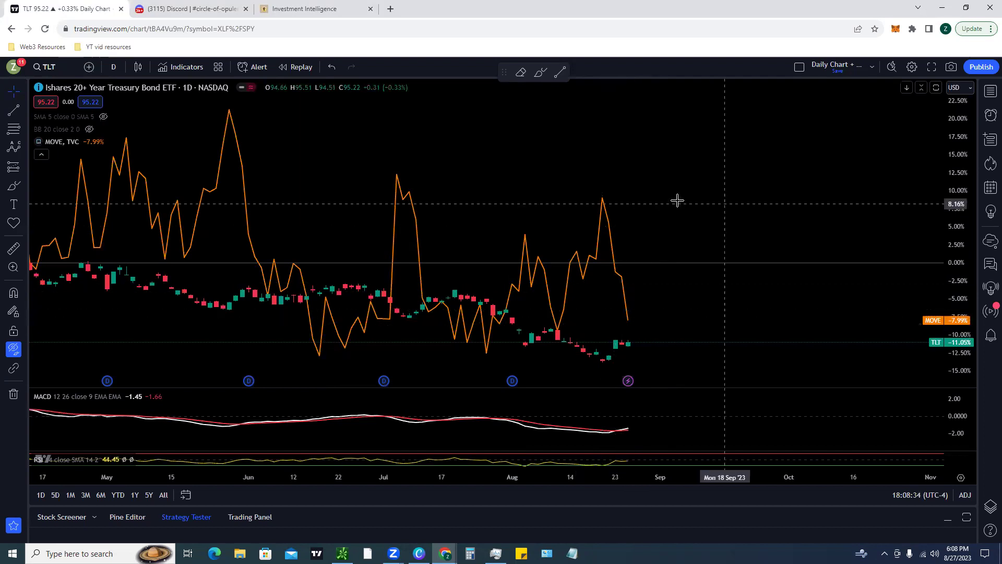
Replace TLT with VIX, drawn as a line against MOVE.
click(61, 70)
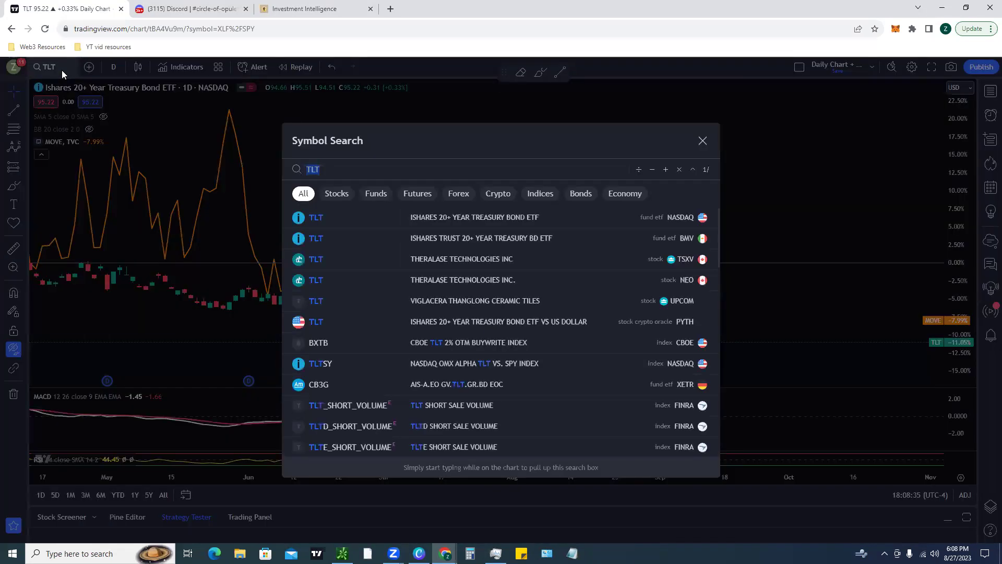
text(VIX)
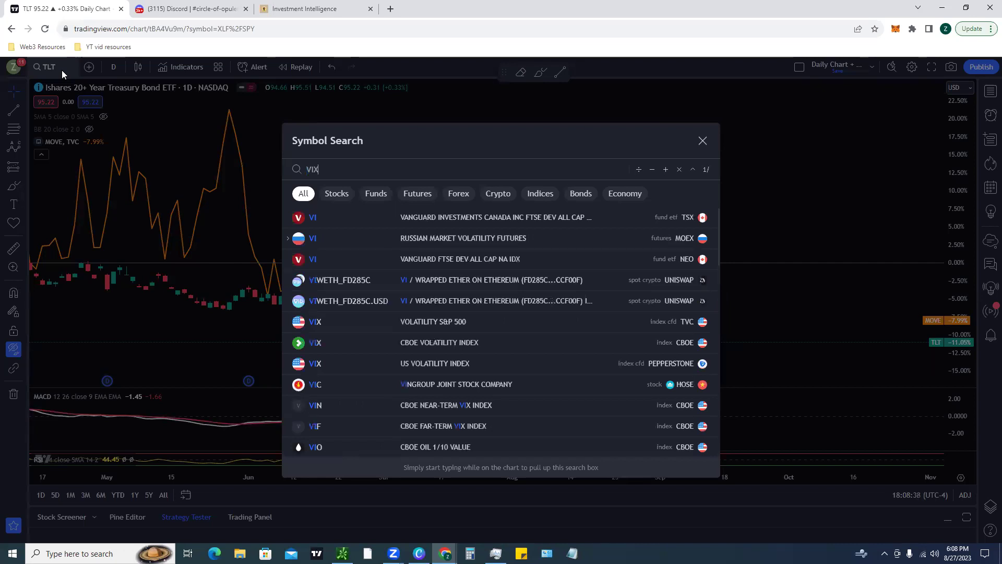
key(Return)
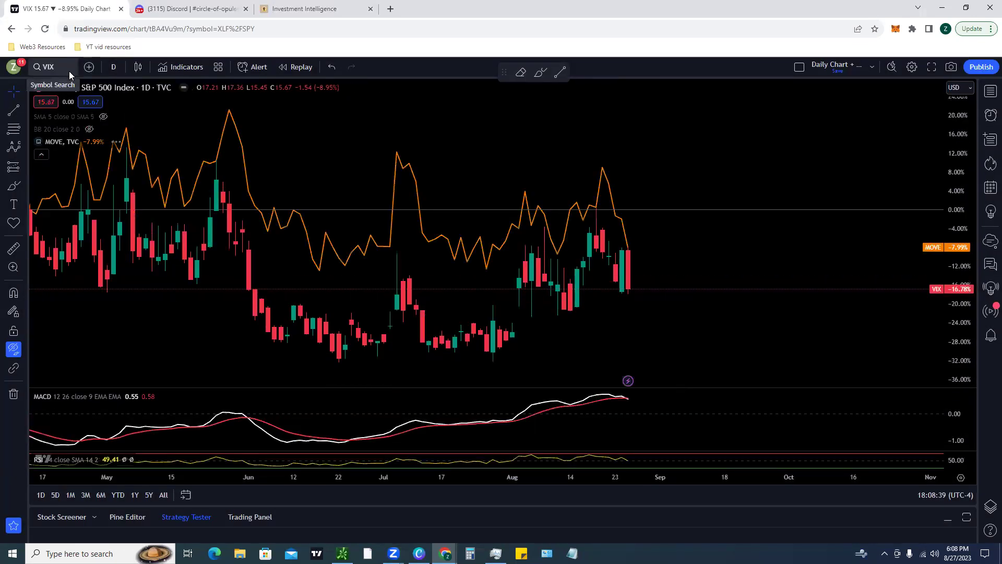
click(137, 69)
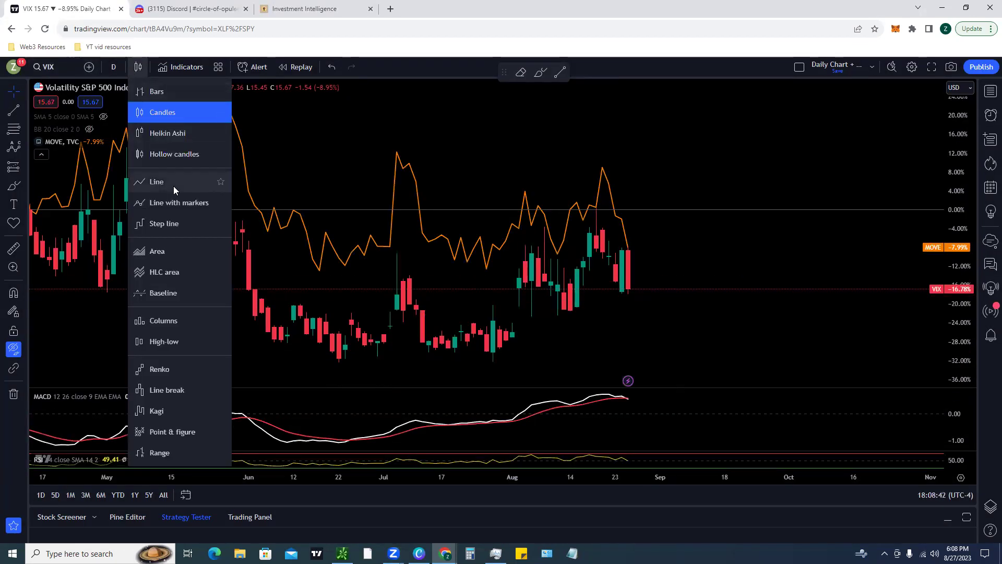
click(157, 182)
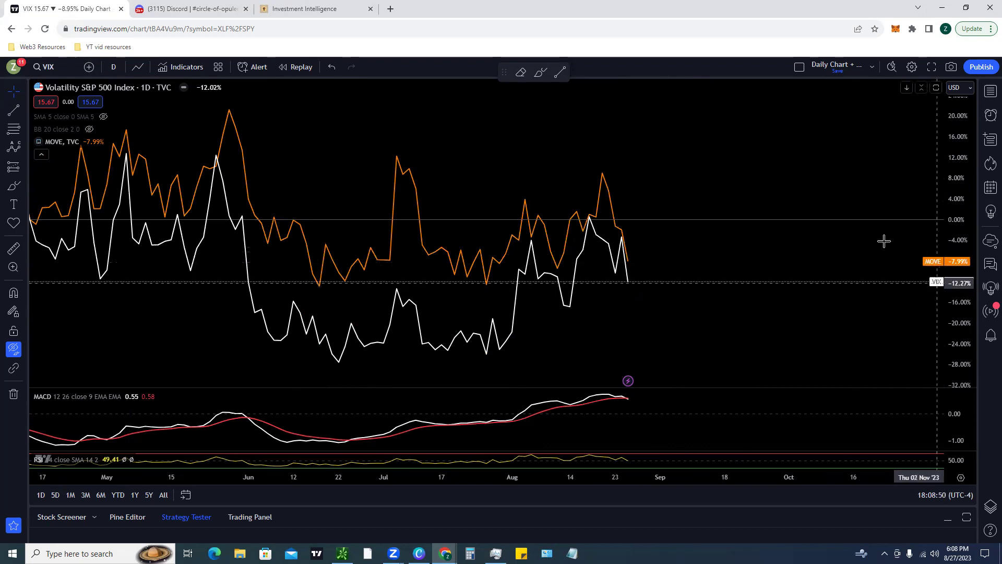
Zoom out so VIX and MOVE span mid-2021 through 2023.
scroll(883, 240, down, 5)
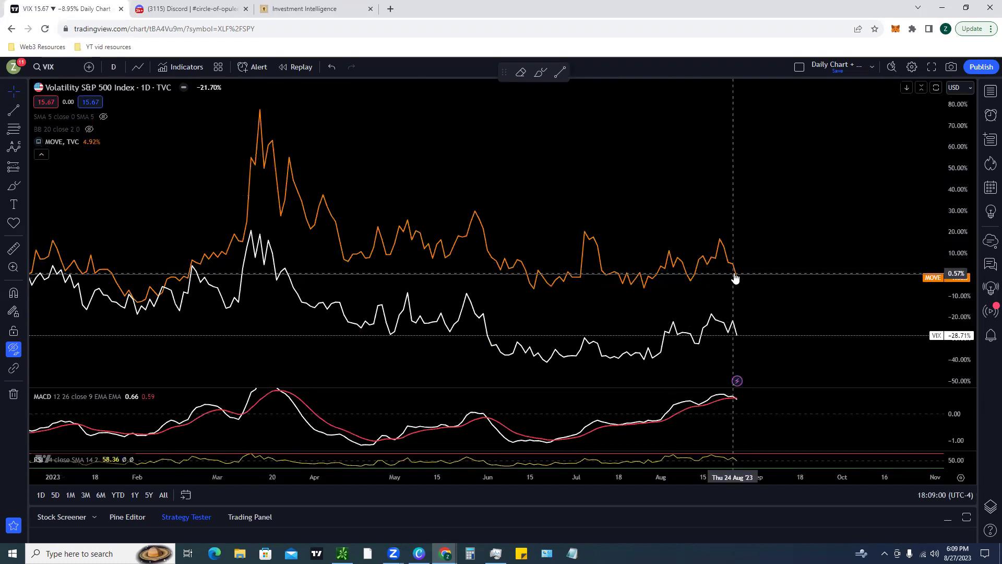
scroll(783, 186, down, 3)
scroll(815, 177, down, 5)
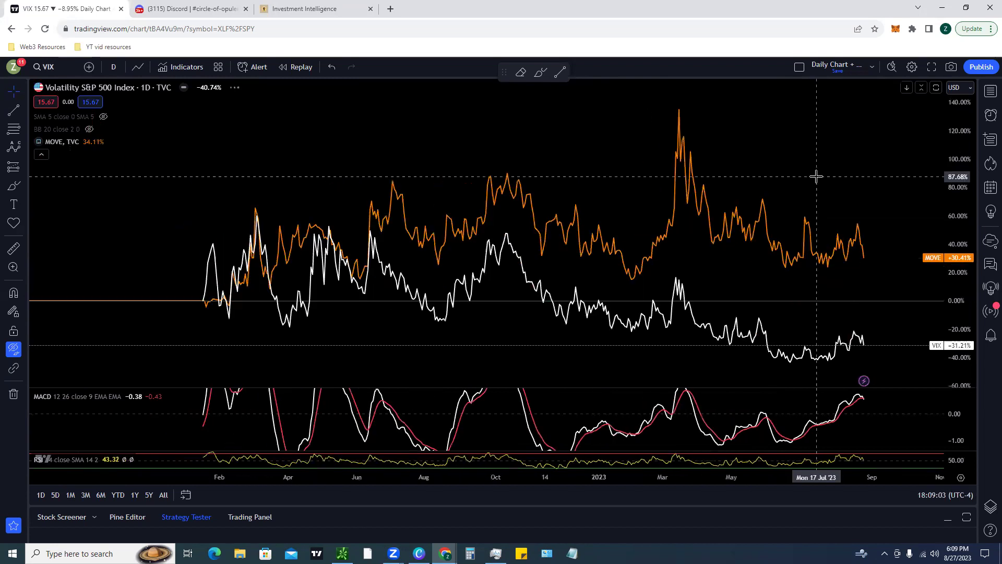
scroll(816, 177, down, 3)
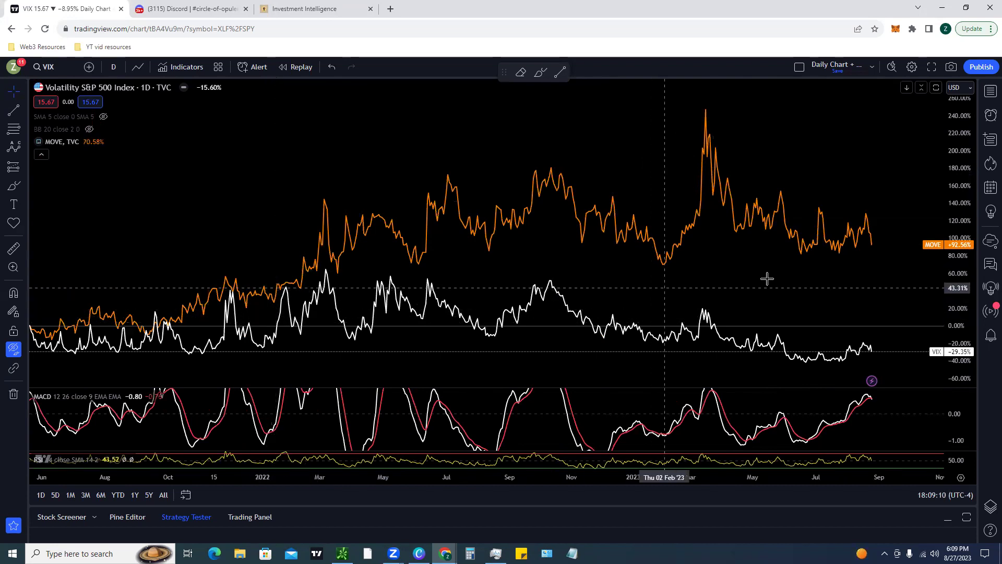
click(113, 67)
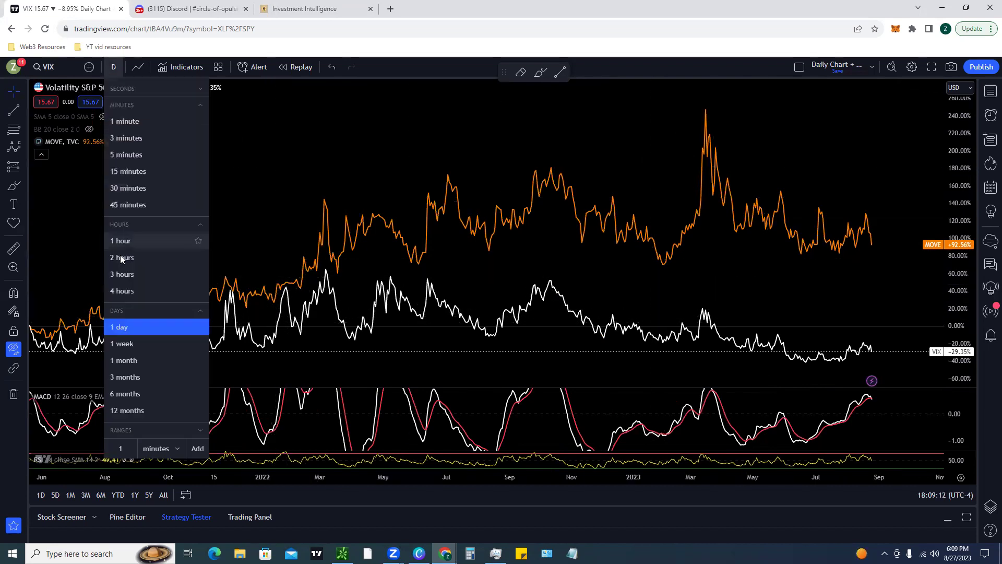
Make the VIX-vs-MOVE chart weekly and draw horizontal levels at 71.95% and 44.30%.
click(121, 343)
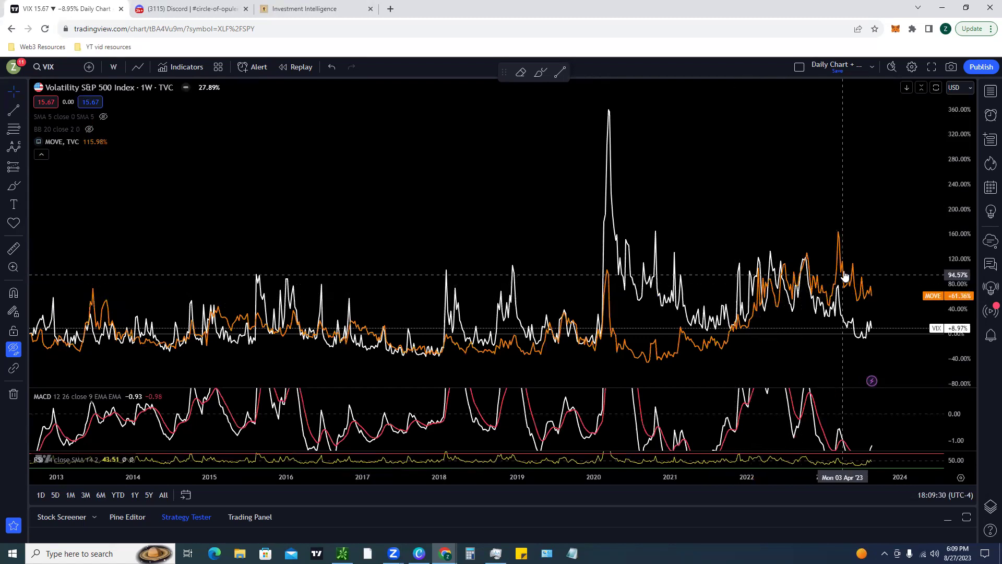
click(23, 109)
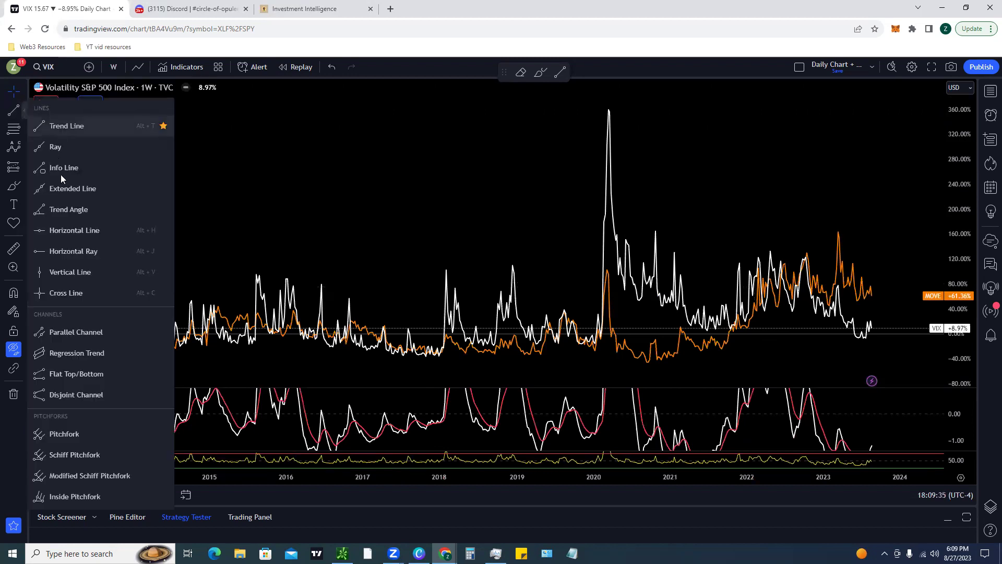
click(73, 231)
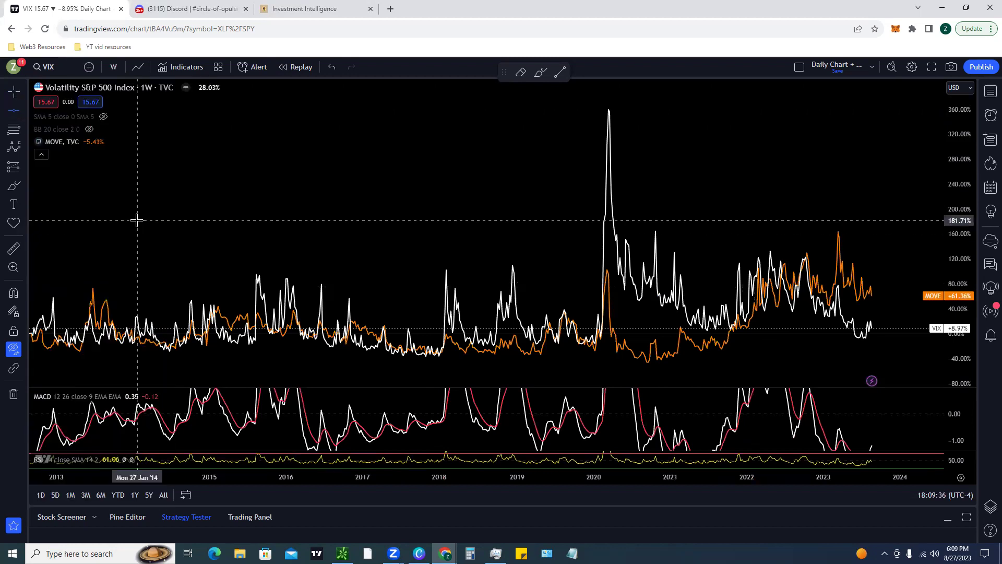
click(80, 288)
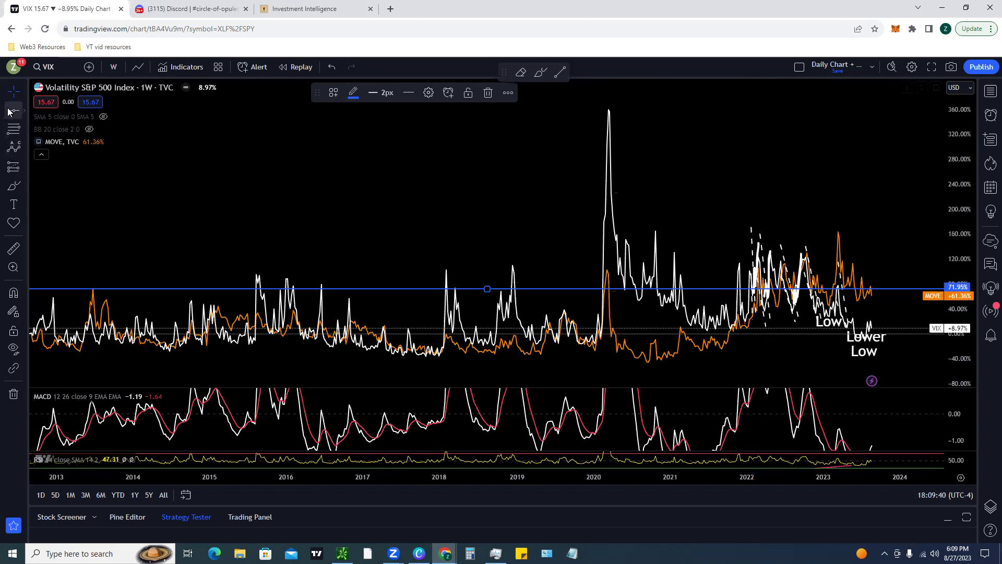
click(62, 306)
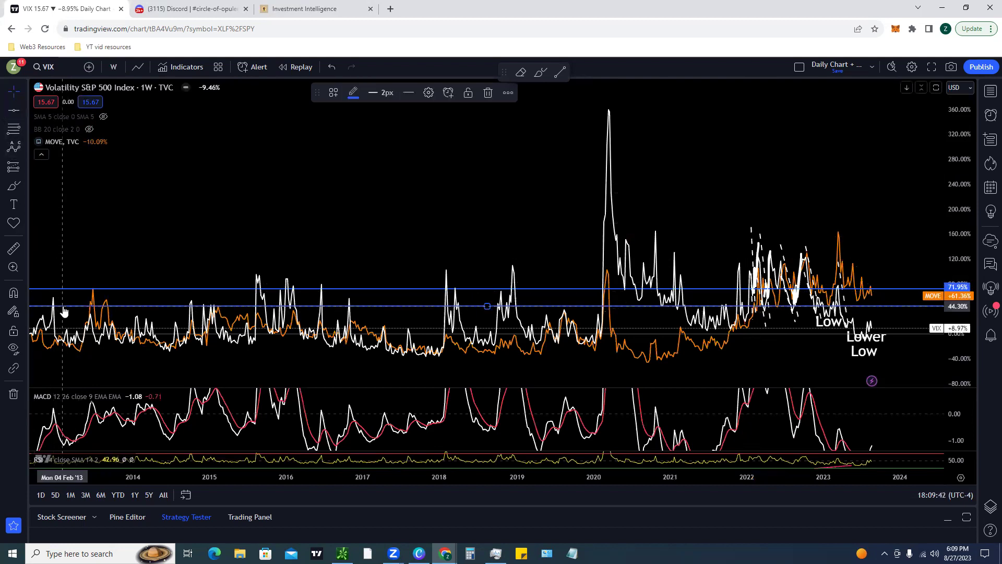
click(818, 167)
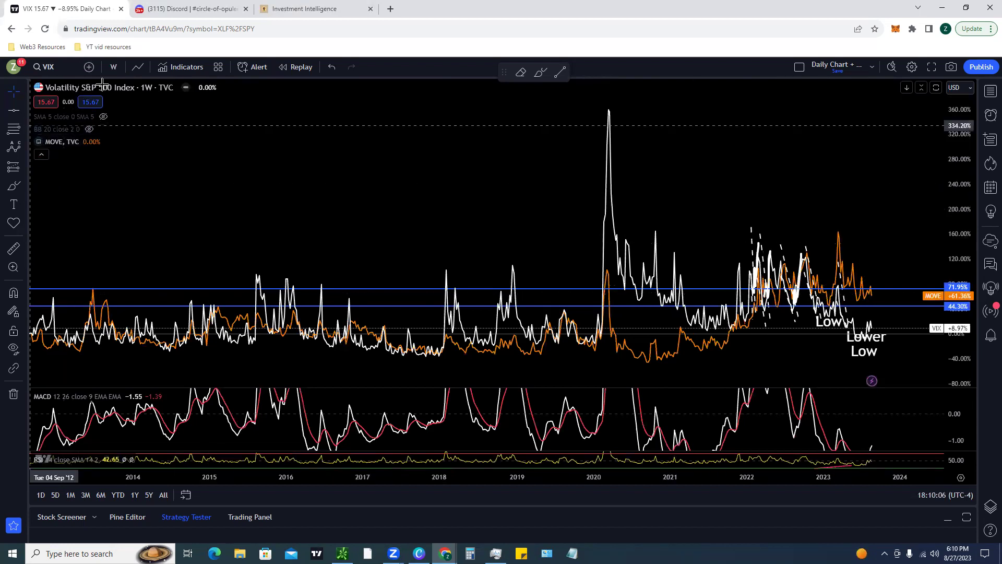
Undo both level lines, return to the 1-day interval, and remove the MOVE comparison.
click(333, 65)
click(333, 66)
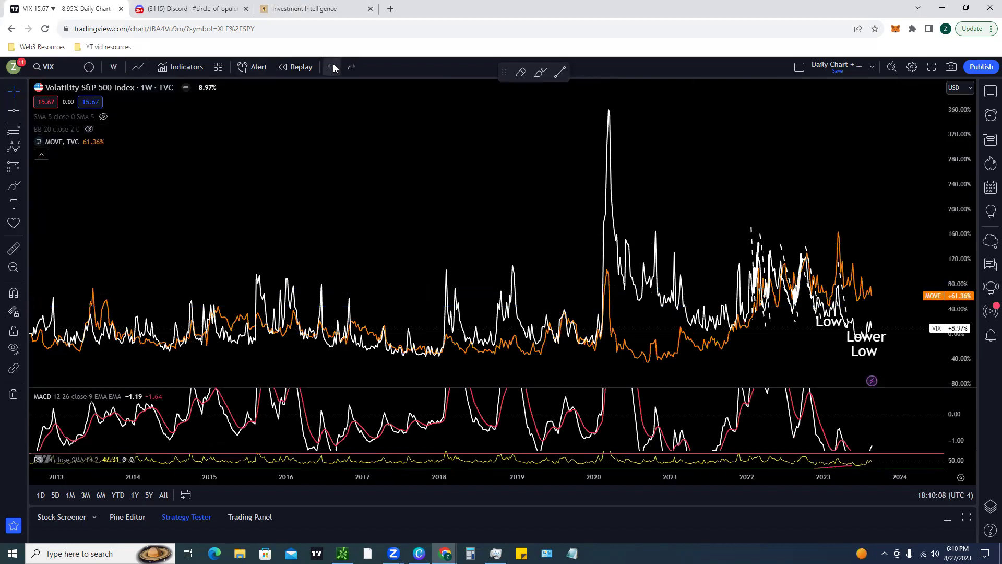
click(112, 67)
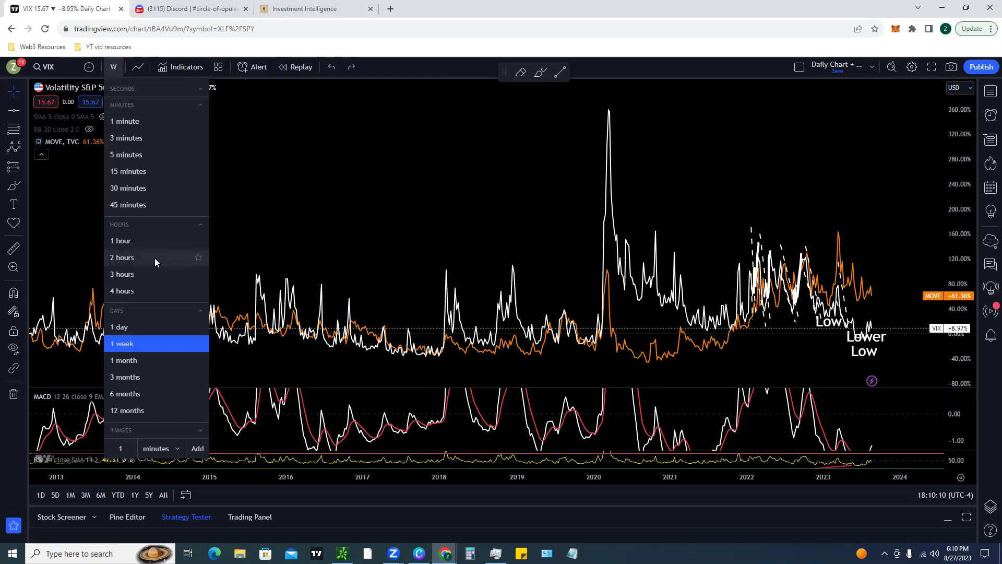
click(142, 322)
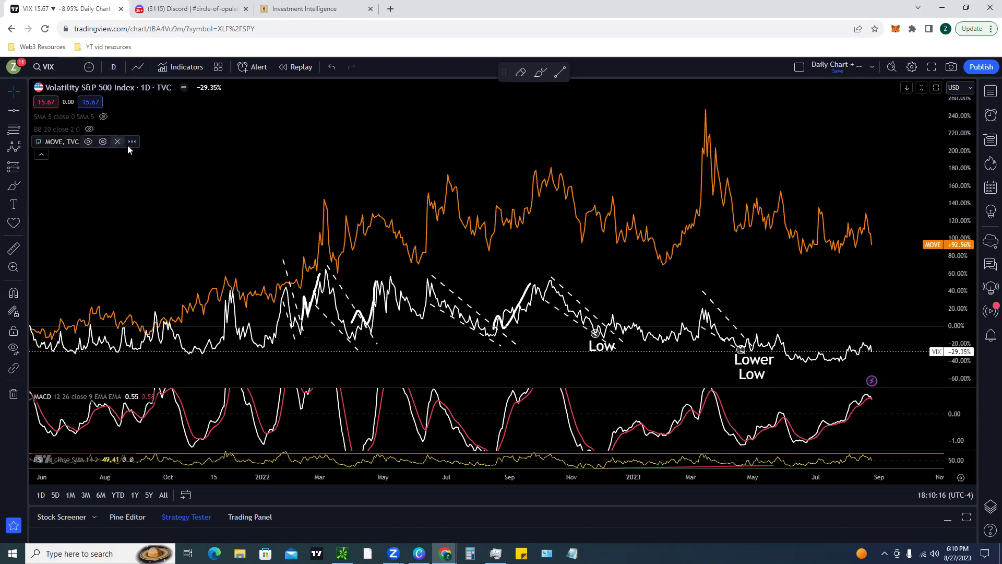
click(120, 142)
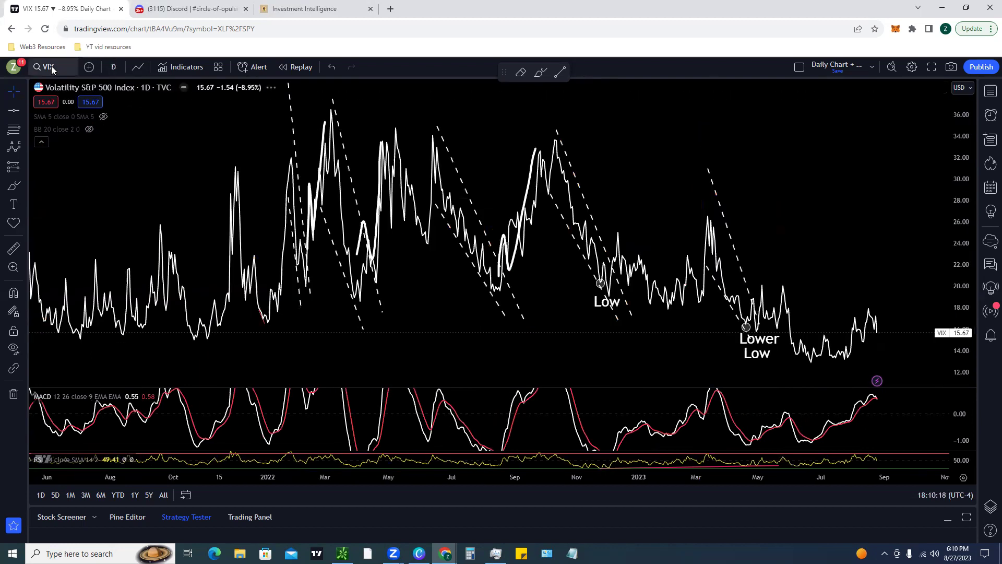
Switch the chart to TLT, zoom in, and display it as candles.
click(52, 68)
text(TLT)
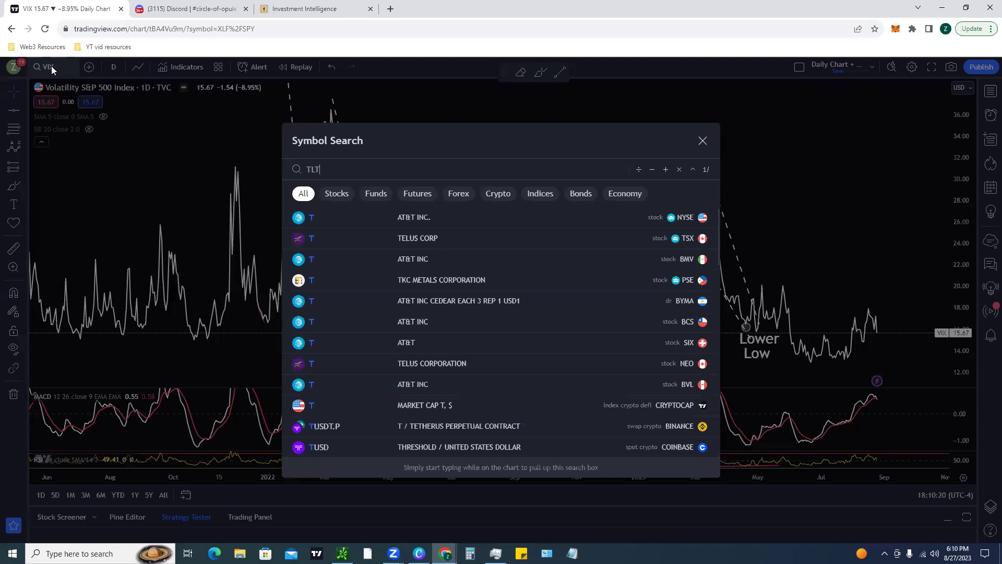
key(Return)
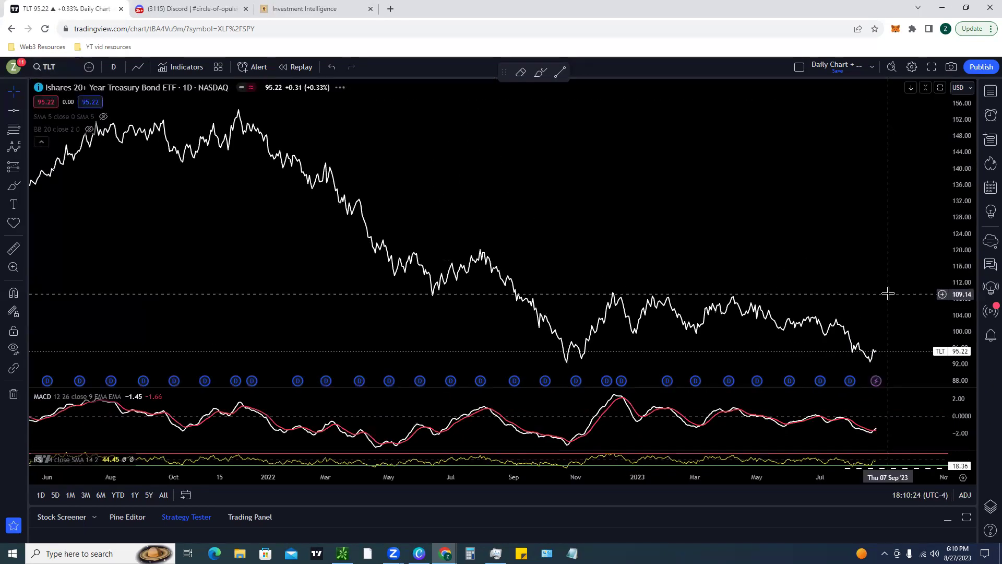
scroll(890, 291, up, 5)
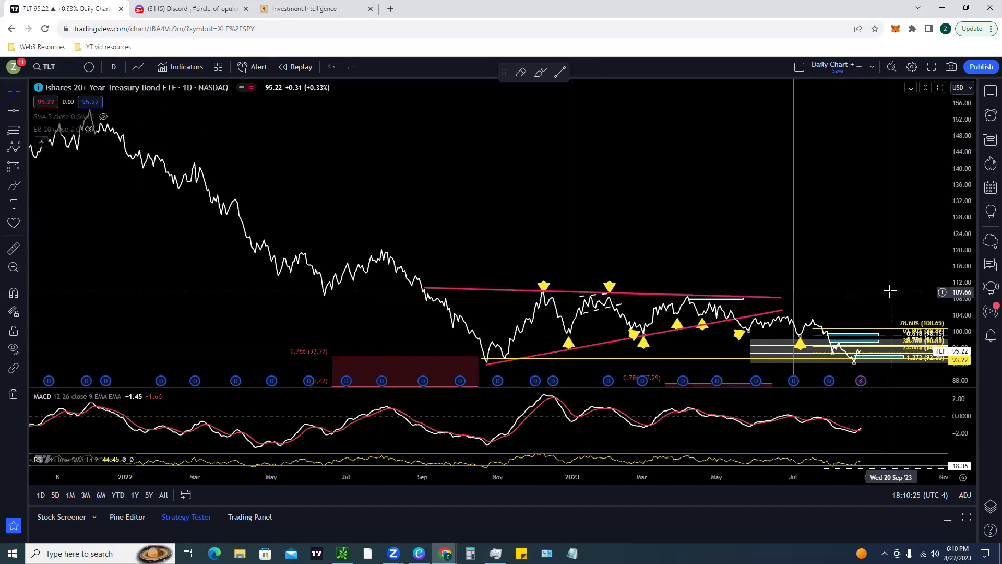
scroll(787, 233, up, 2)
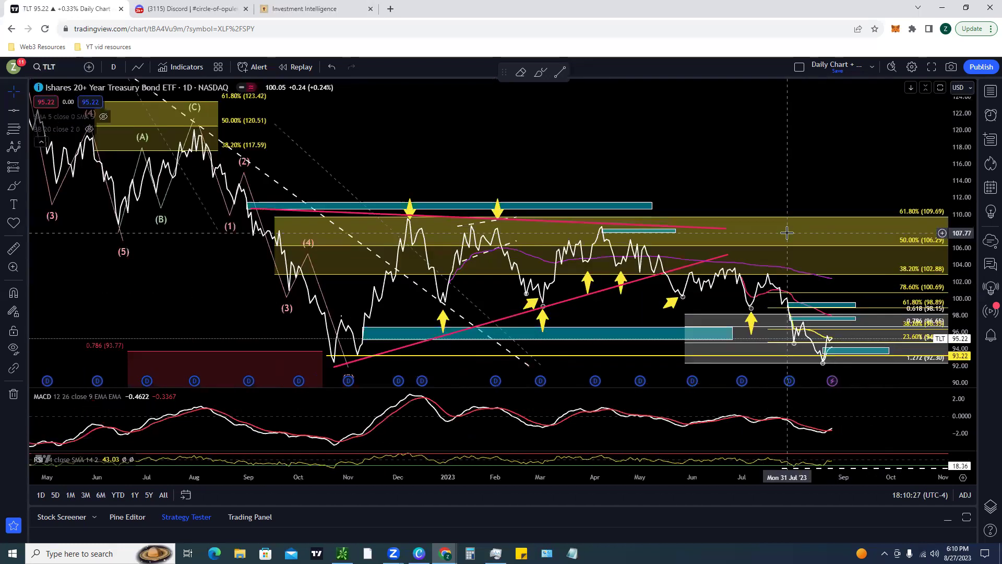
scroll(787, 233, up, 3)
scroll(784, 249, up, 1)
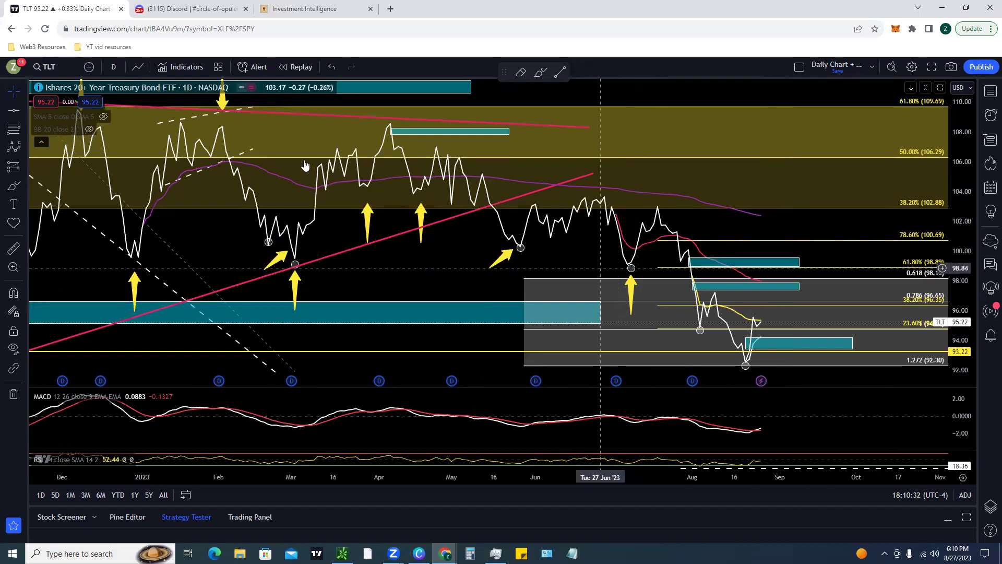
click(137, 70)
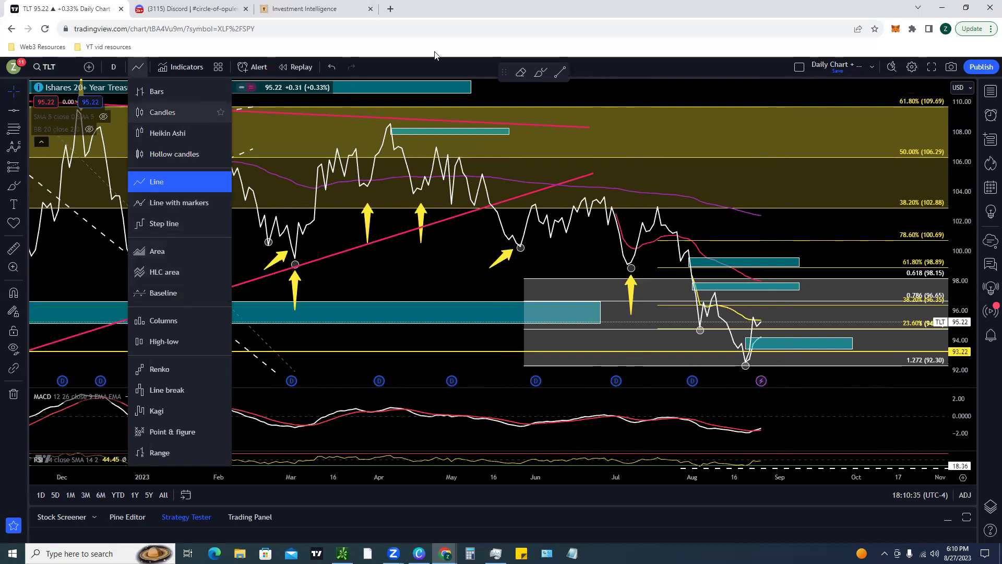
key(Return)
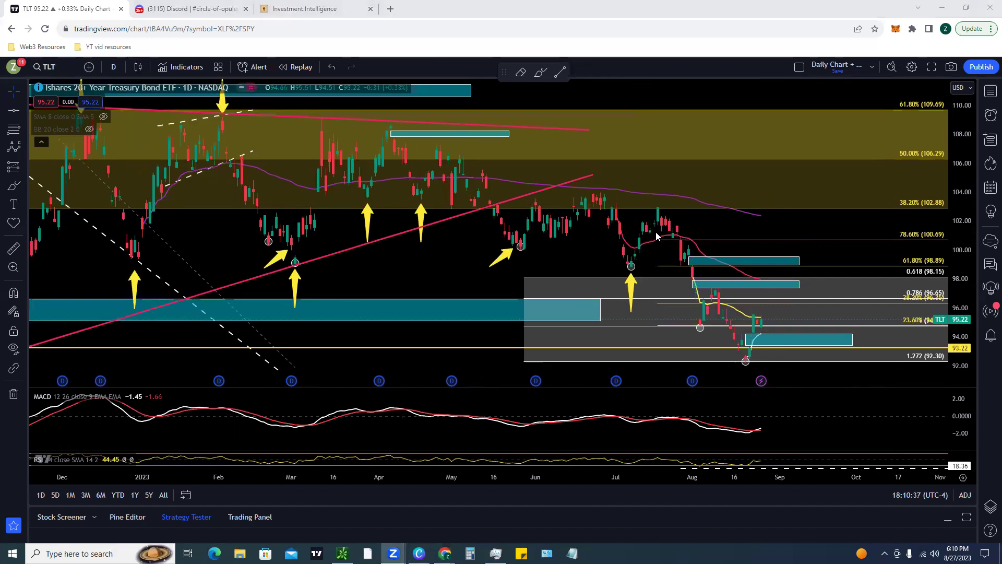